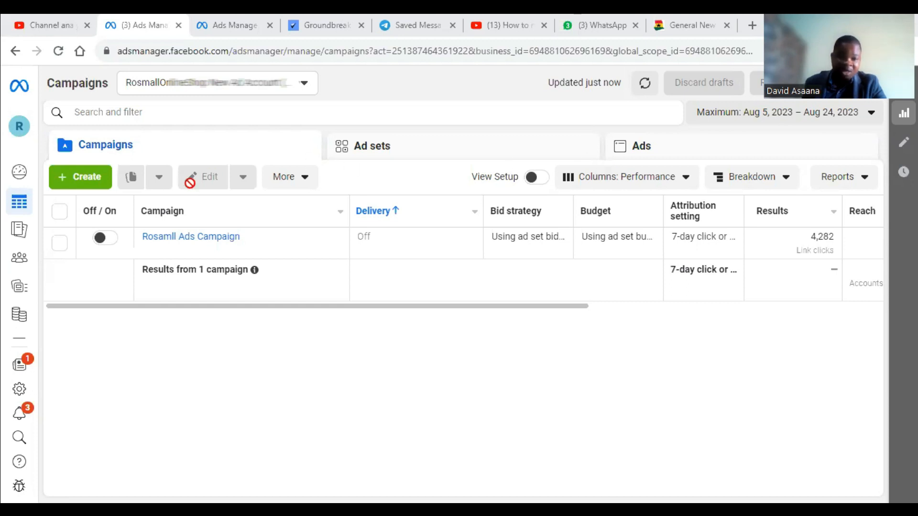
Create a new campaign with Sales as the campaign objective.
click(90, 192)
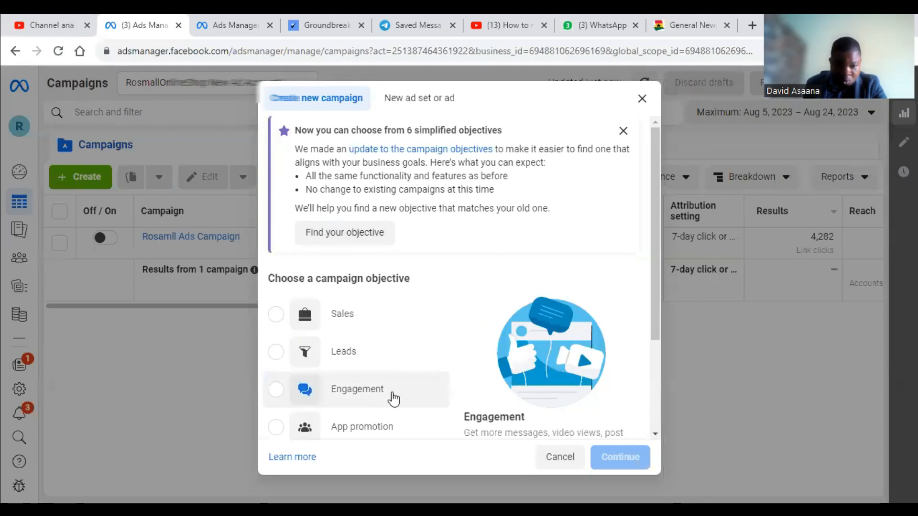
scroll(392, 401, down, 3)
click(403, 201)
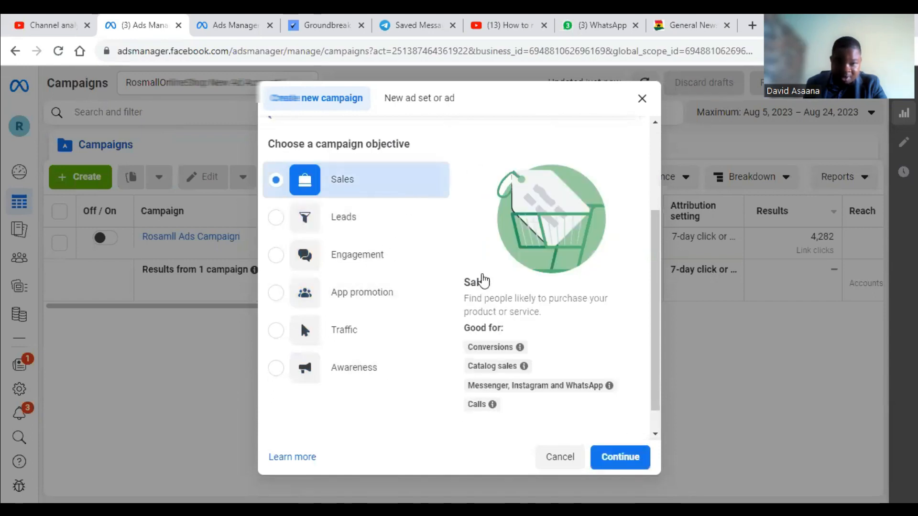
click(626, 465)
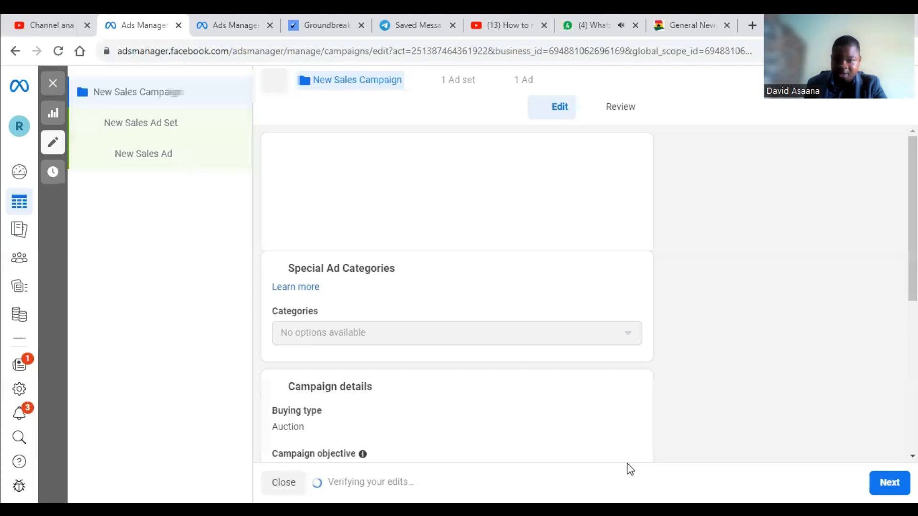
Set the conversion location of the New Sales Ad Set to Website.
scroll(450, 290, down, 5)
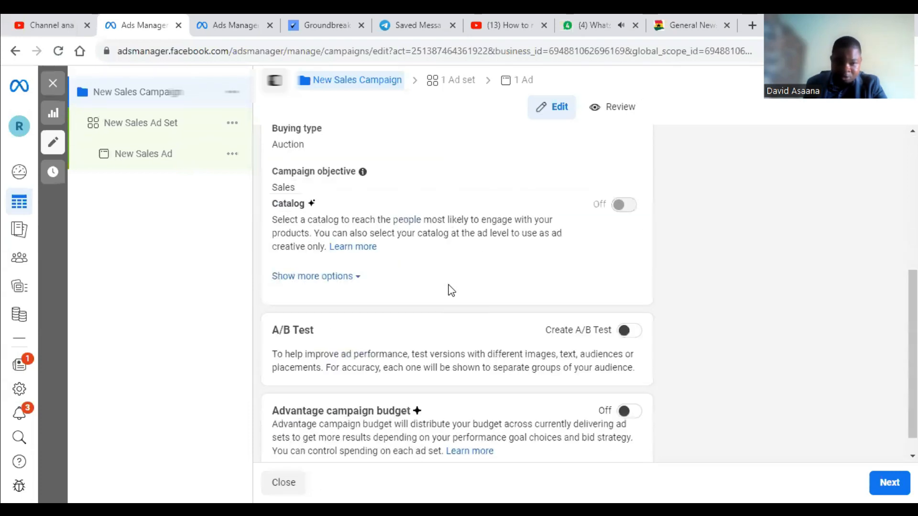
scroll(452, 282, down, 1)
scroll(454, 275, up, 5)
click(142, 127)
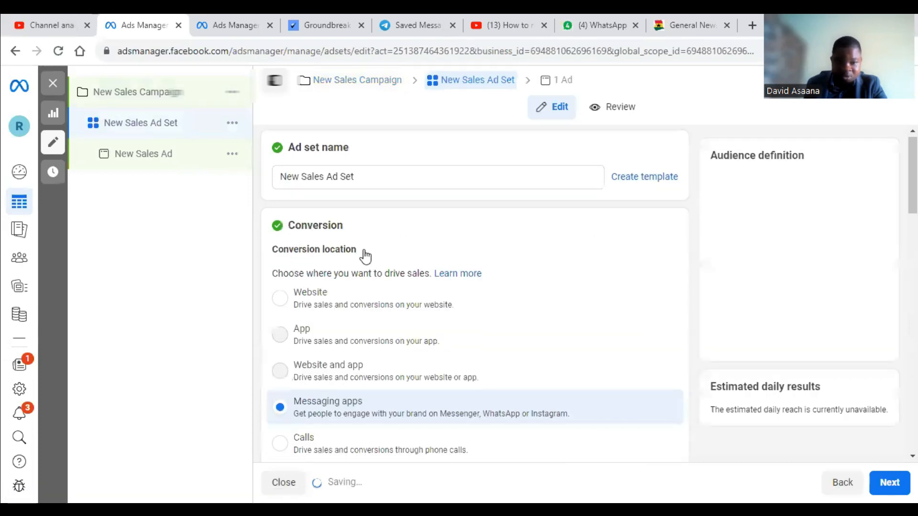
scroll(368, 260, down, 5)
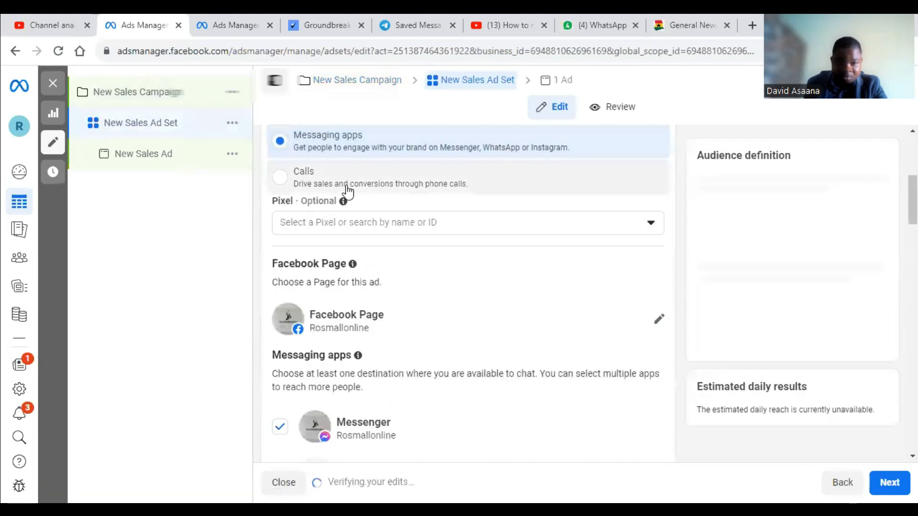
scroll(306, 174, up, 5)
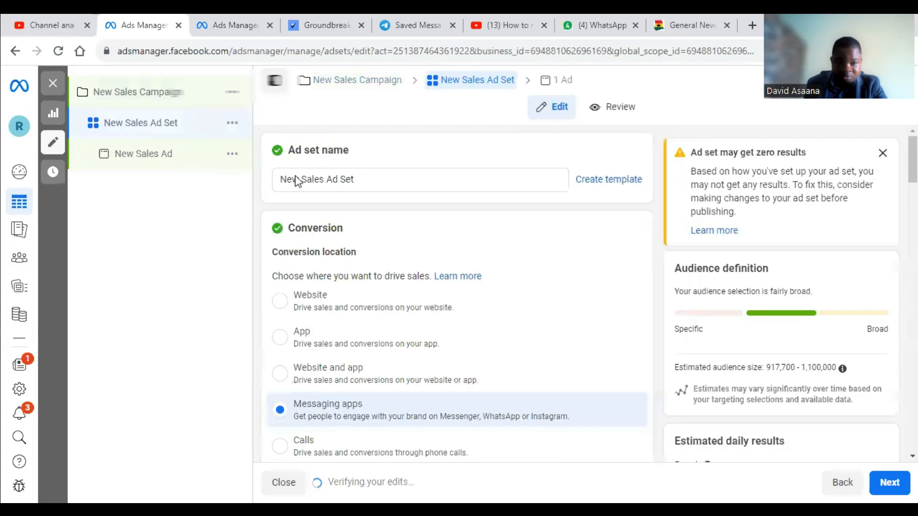
click(280, 302)
Choose Rosmall Pixel as the ad set's pixel and Purchase as its conversion event.
scroll(383, 301, down, 8)
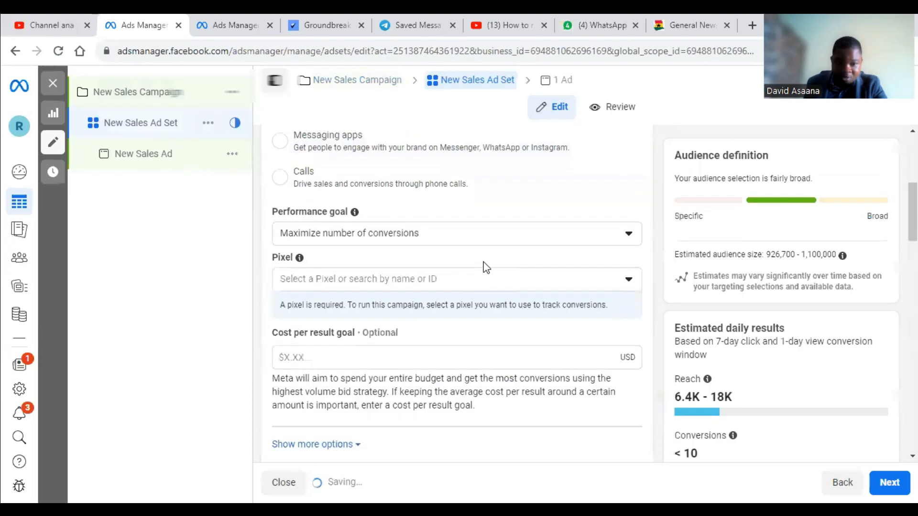
click(396, 277)
click(329, 355)
click(393, 269)
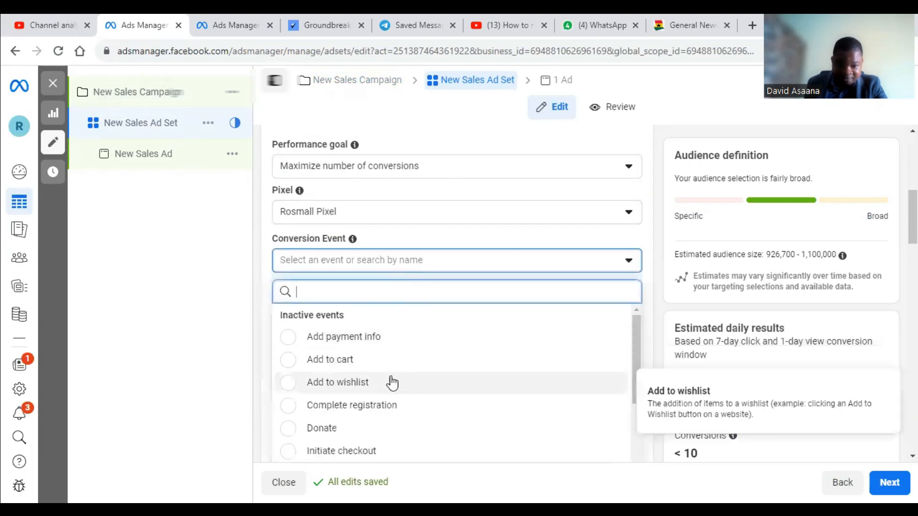
scroll(393, 397, down, 1)
scroll(393, 397, down, 2)
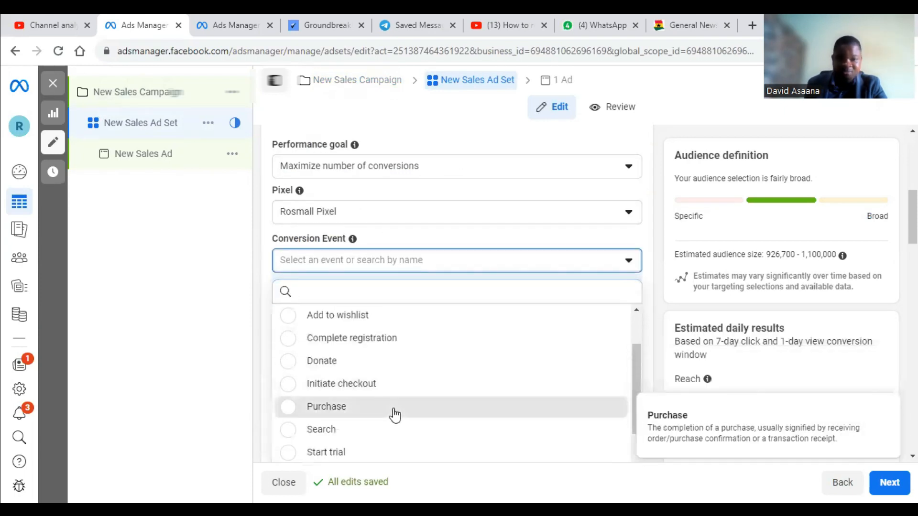
click(394, 409)
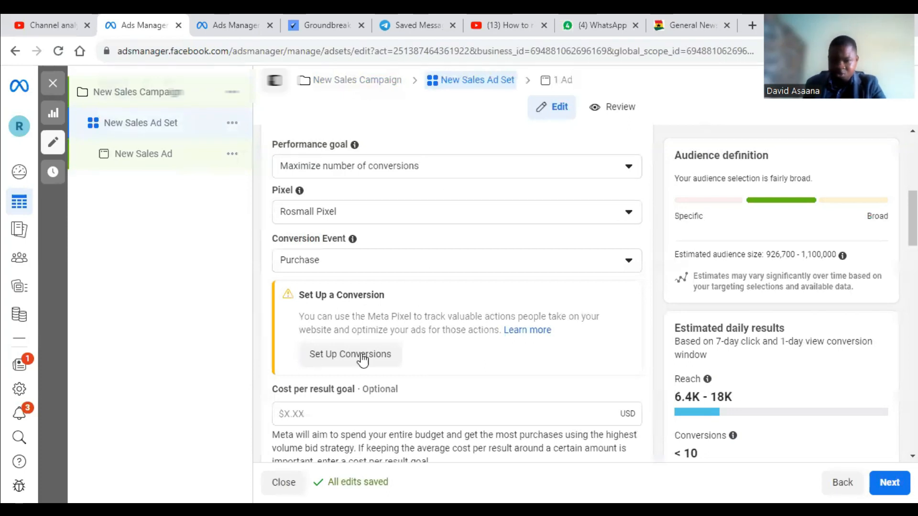
Open the conversion setup with standard events and review the event code list through to the test event section.
right_click(378, 355)
click(154, 337)
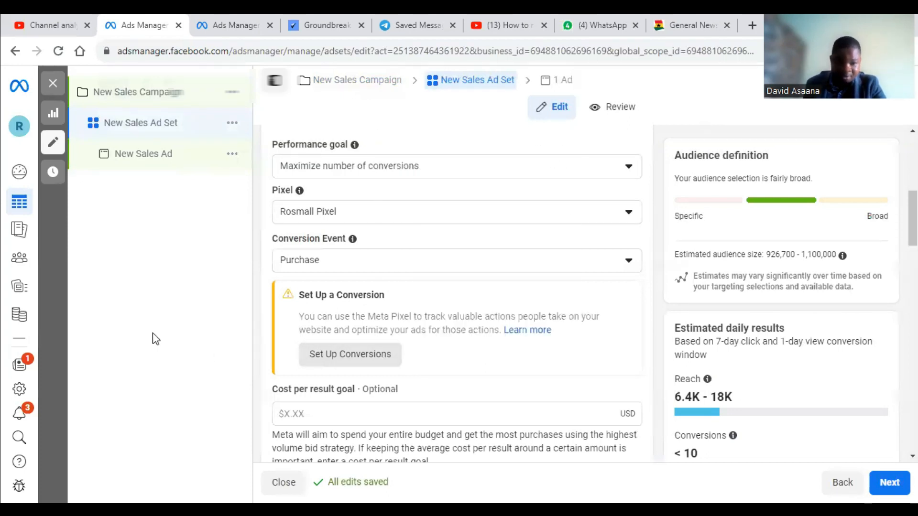
click(328, 355)
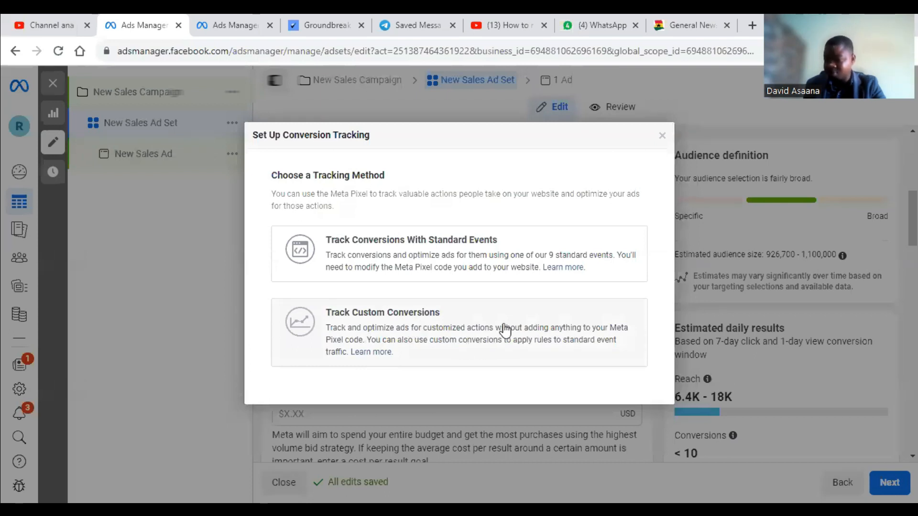
click(436, 246)
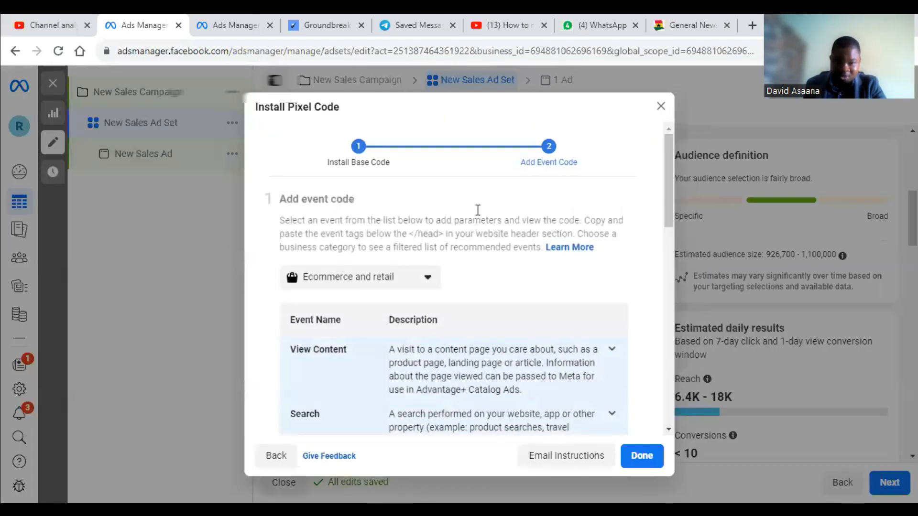
scroll(449, 286, down, 4)
scroll(449, 286, down, 10)
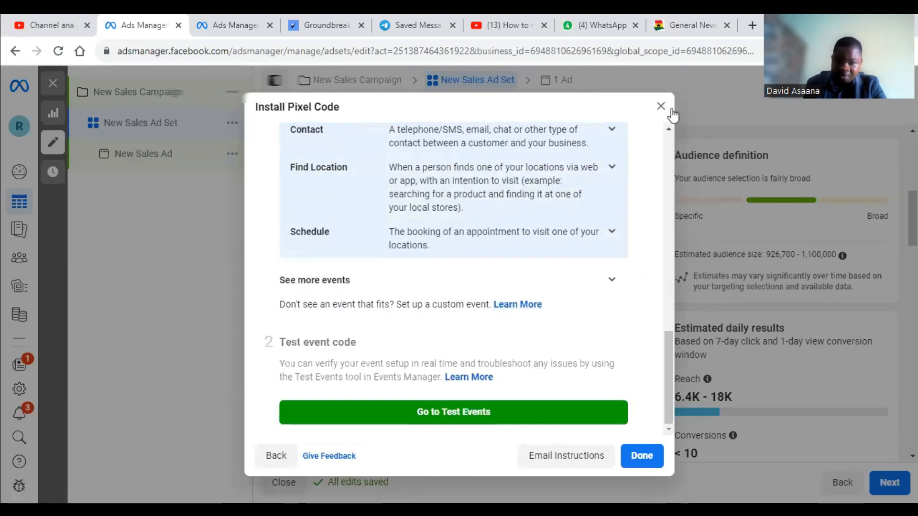
Duplicate the browser tab with the New Sales Ad Set and switch to the copy.
click(256, 24)
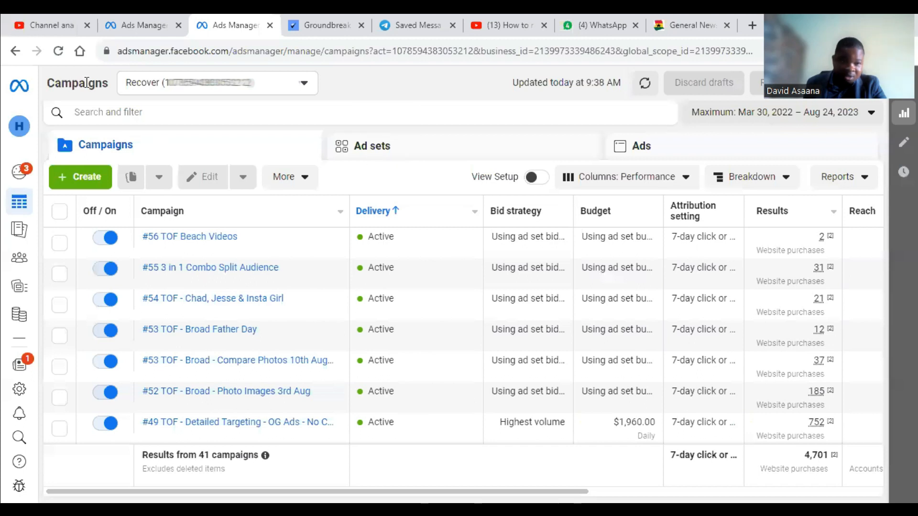
click(140, 25)
right_click(140, 25)
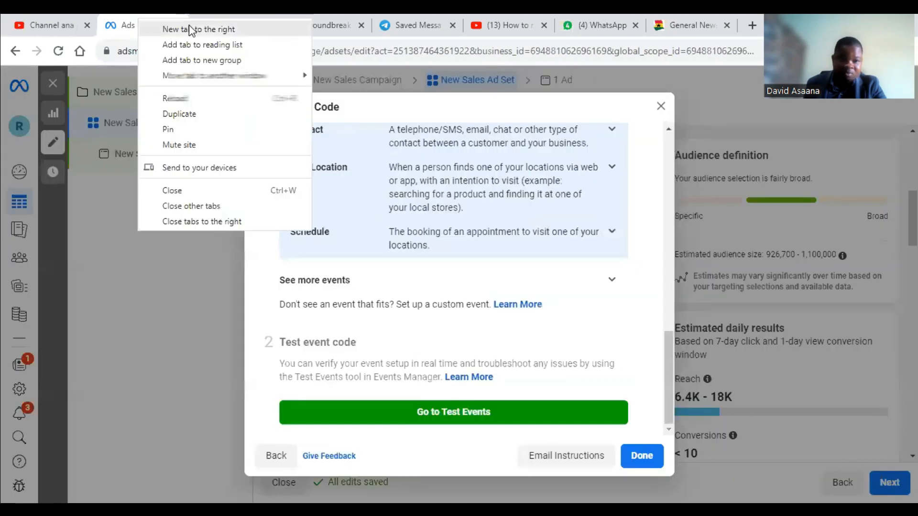
click(190, 112)
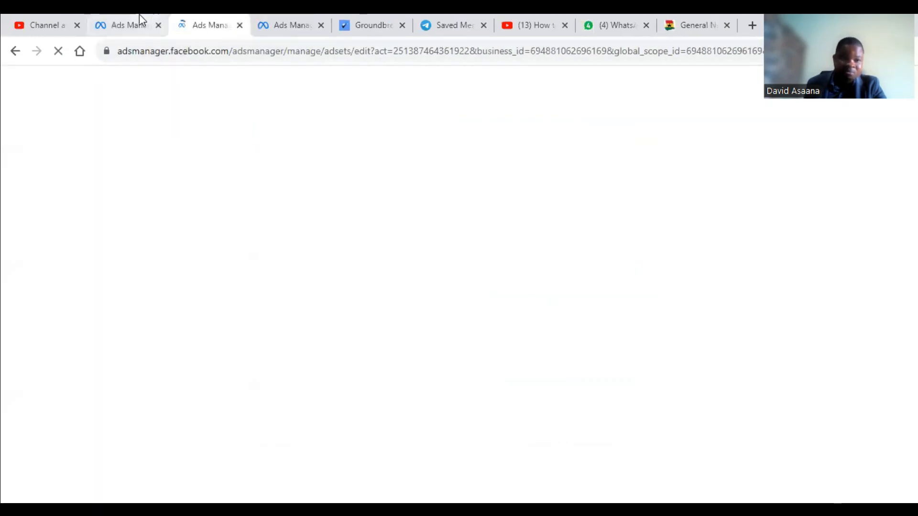
click(139, 15)
click(195, 15)
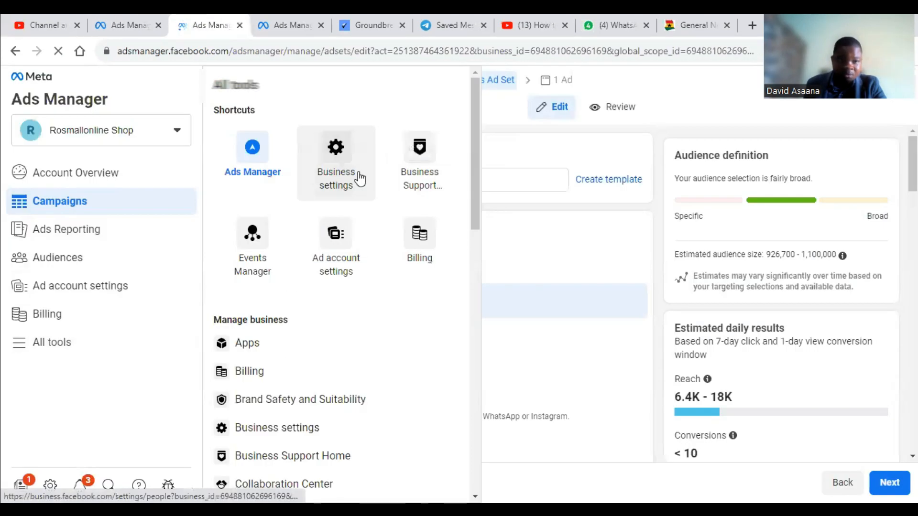
Open Business settings in the duplicated browser tab and go from there to Events Manager.
click(360, 179)
click(126, 22)
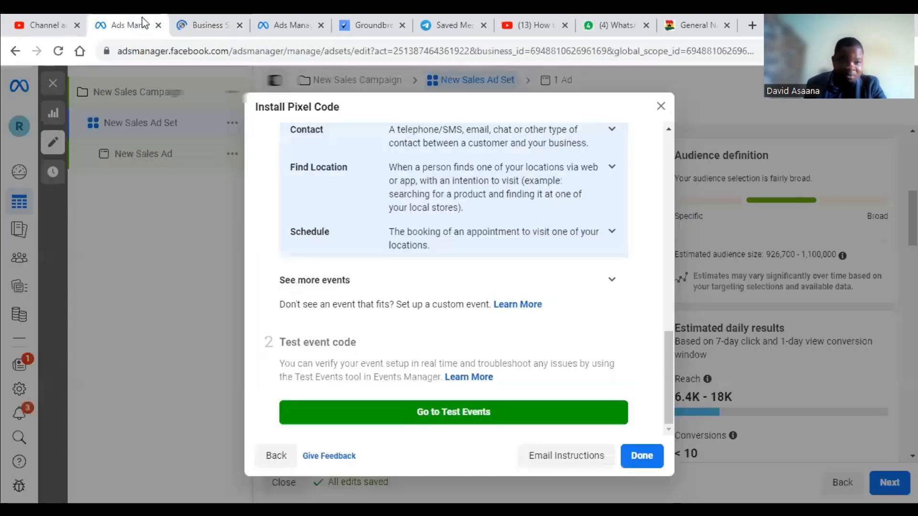
click(206, 18)
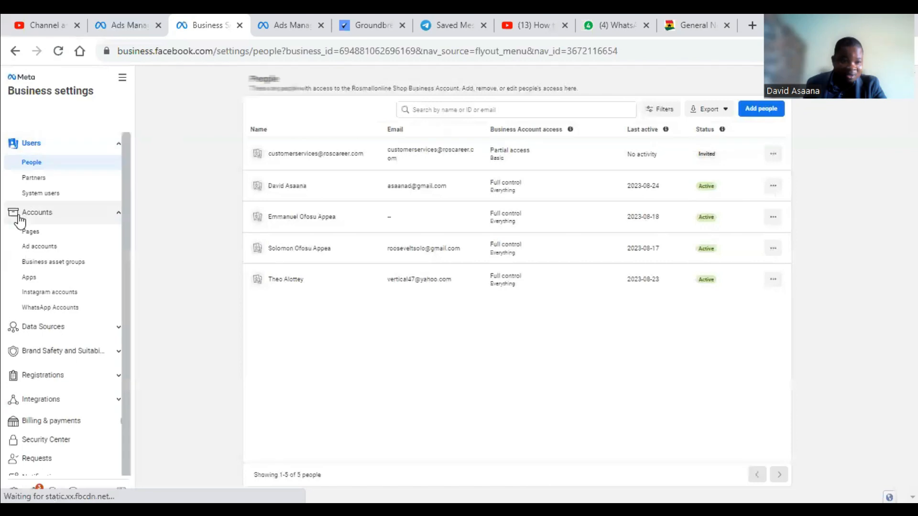
click(121, 80)
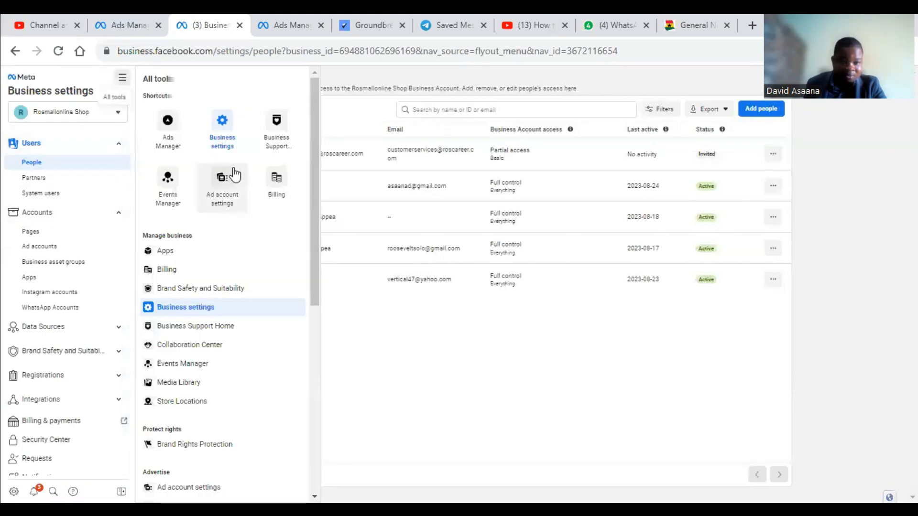
click(161, 183)
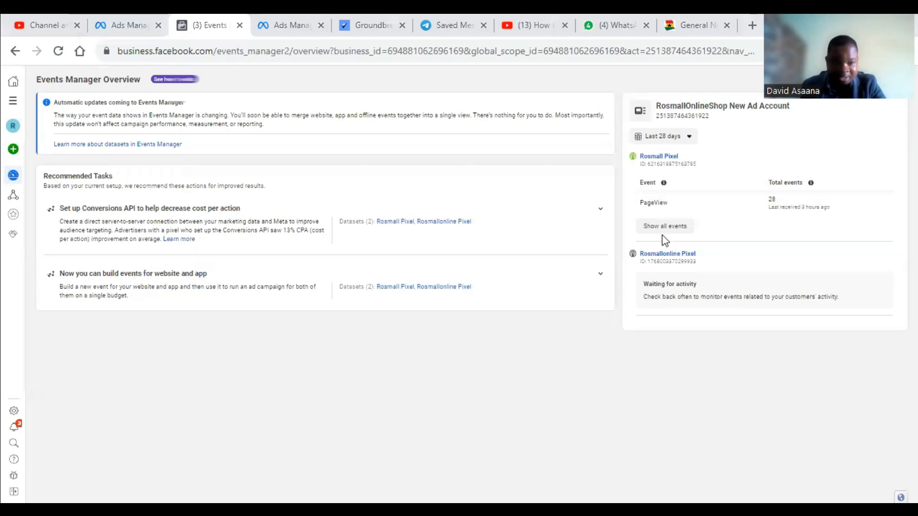
Open the Rosmall Pixel data source and show its event list.
click(443, 287)
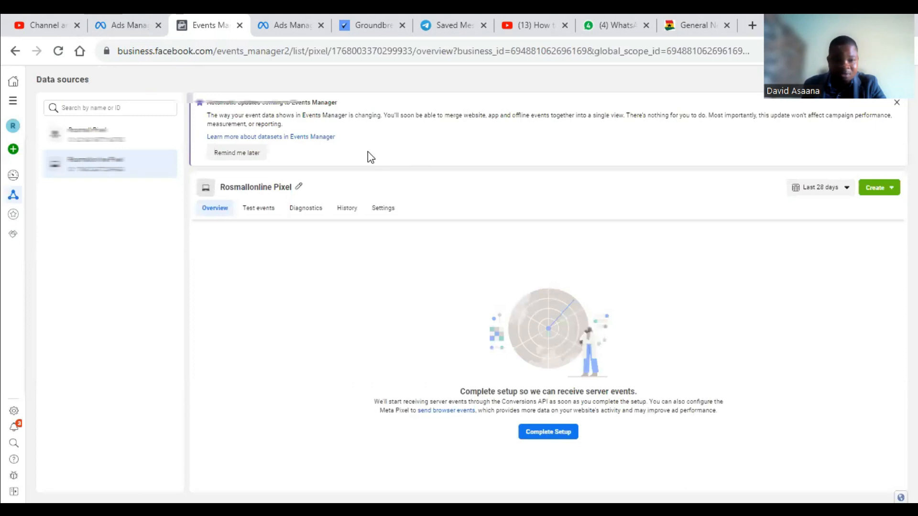
click(116, 141)
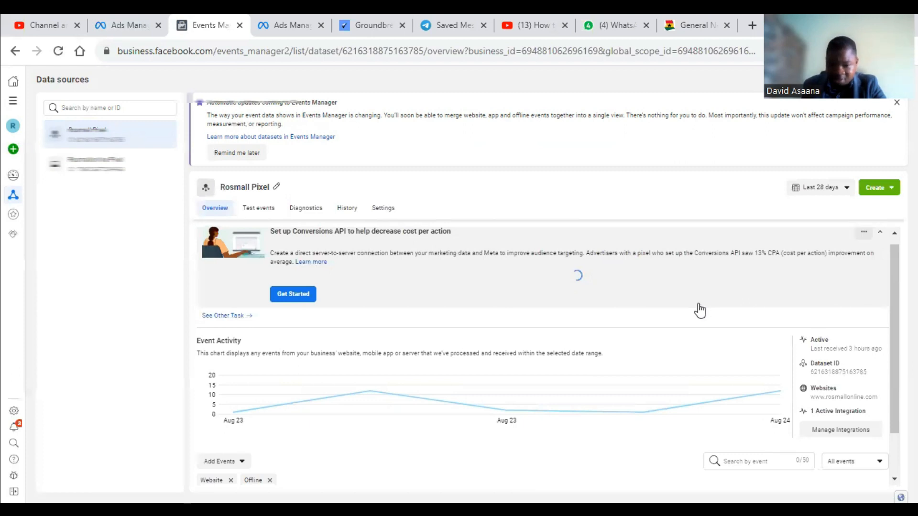
scroll(567, 395, down, 1)
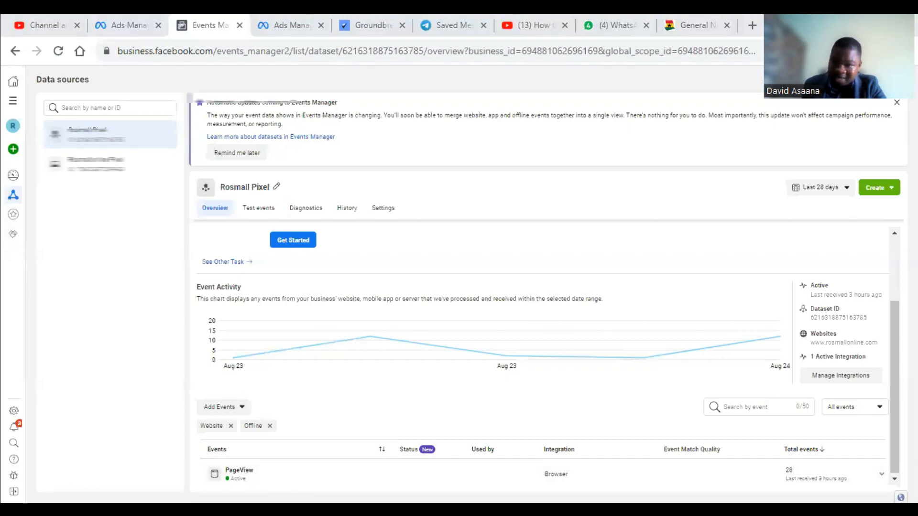
click(906, 51)
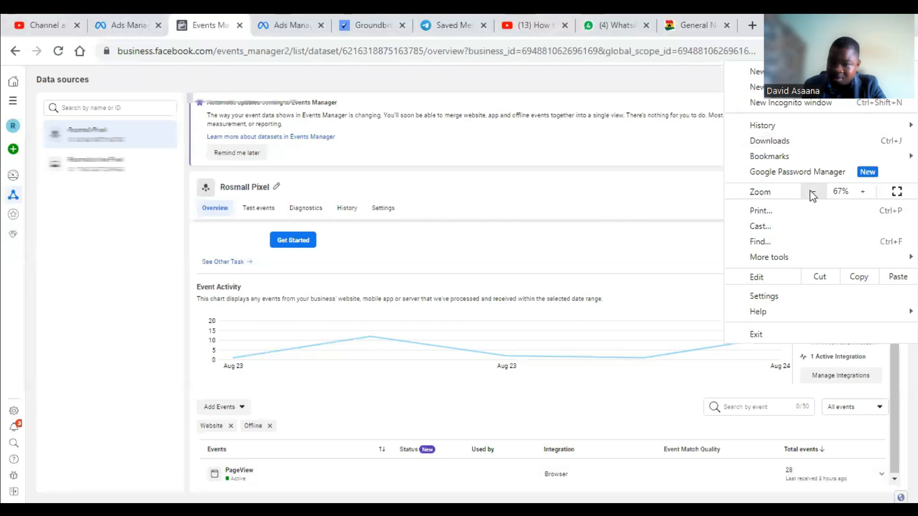
click(812, 192)
click(813, 192)
click(540, 415)
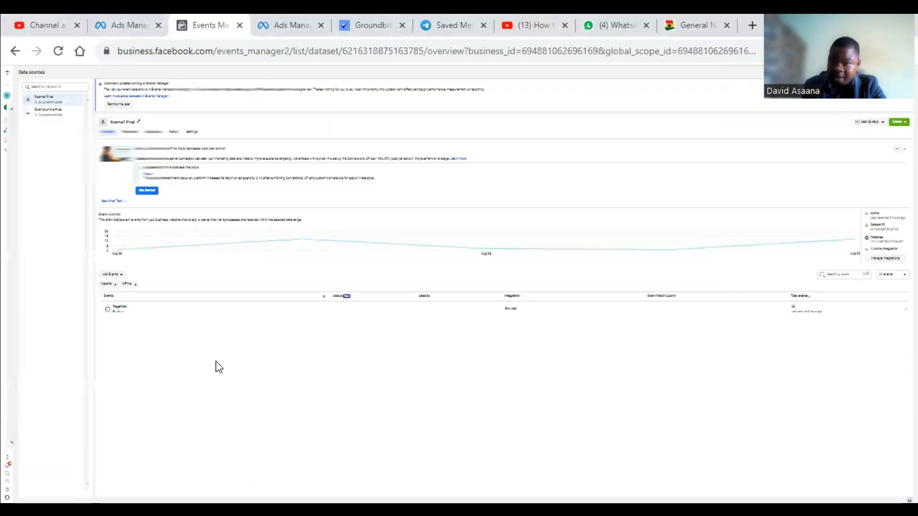
Enlarge the page and examine the Rosmall Pixel's event activity chart and recorded events.
click(905, 50)
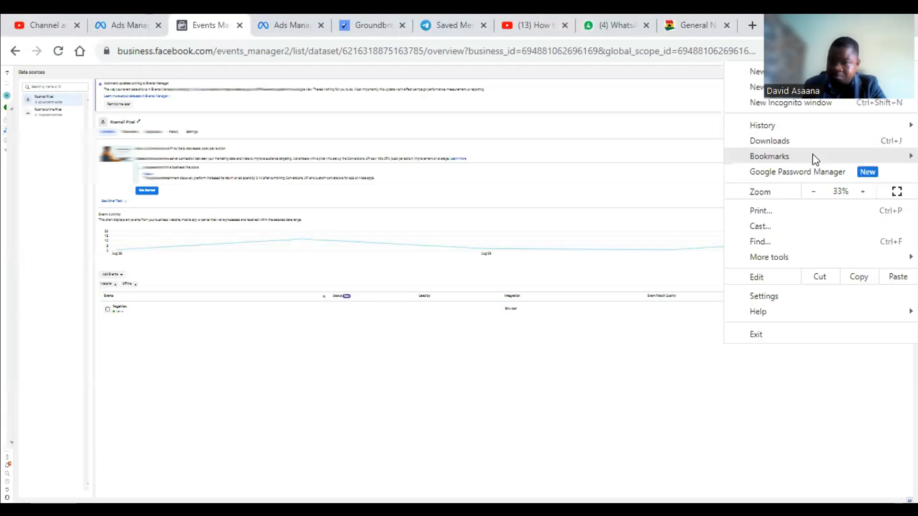
click(814, 192)
click(863, 191)
click(863, 192)
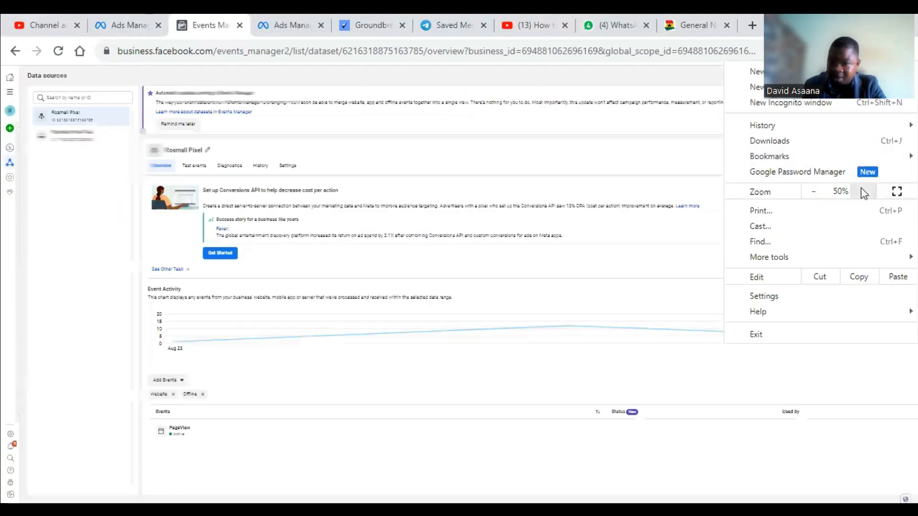
click(863, 191)
click(862, 191)
click(635, 307)
scroll(637, 300, down, 3)
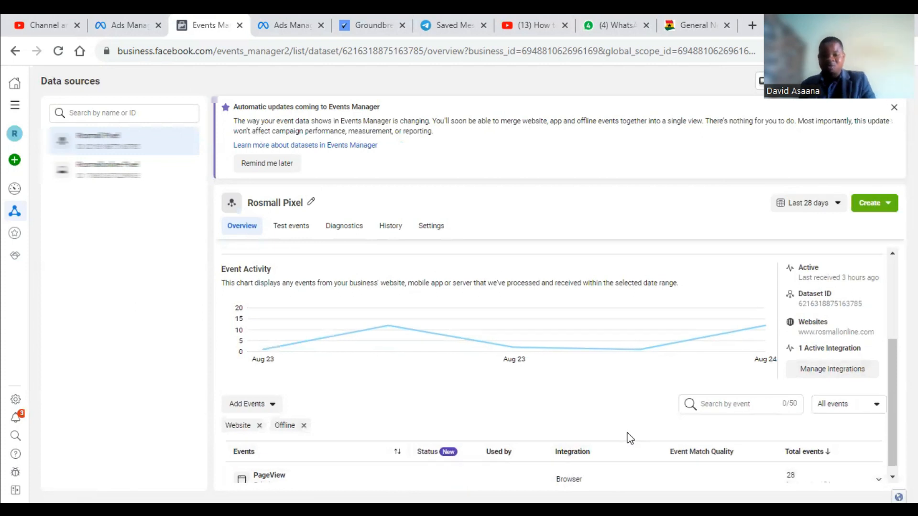
scroll(630, 438, down, 1)
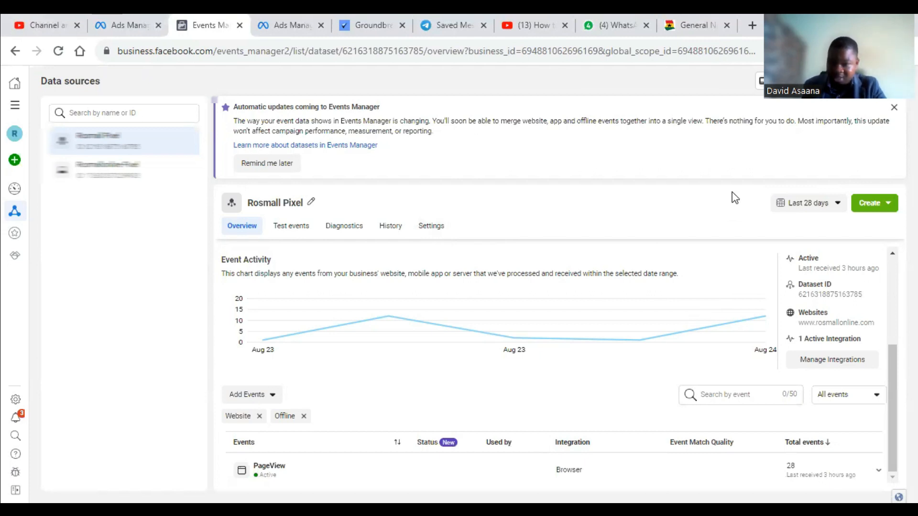
Open the Event Setup Tool from the Rosmall Pixel's settings.
click(437, 231)
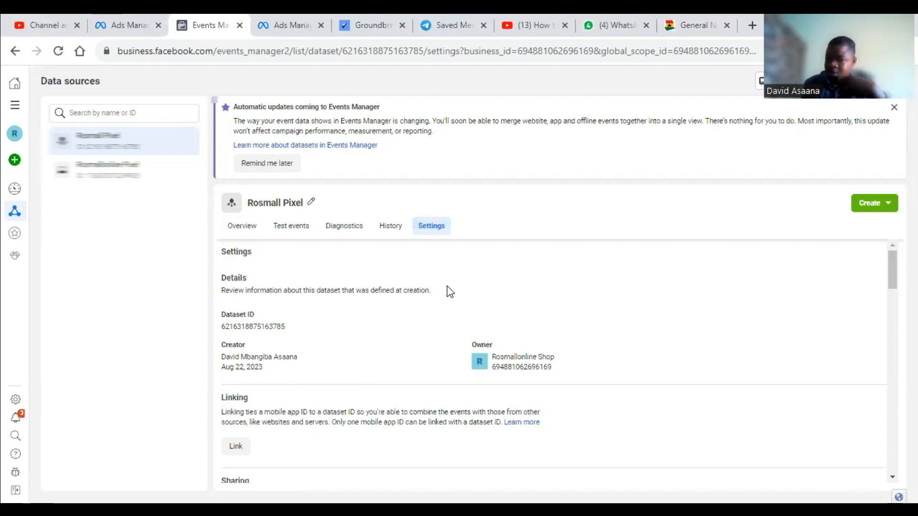
scroll(463, 307, down, 10)
scroll(378, 397, down, 5)
scroll(318, 298, up, 1)
click(277, 311)
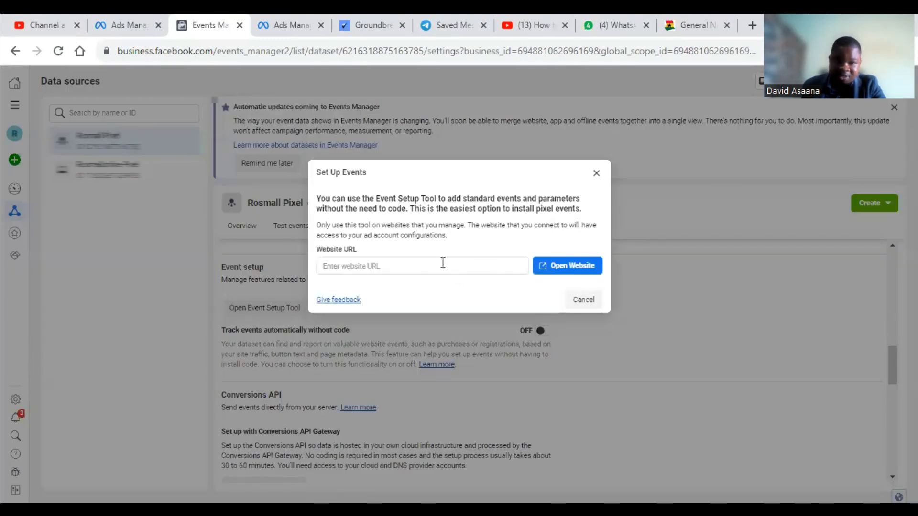
Paste the Rosmall website's URL into the Event Setup Tool and open rosmallonline.com for event setup.
key(ctrl+t)
right_click(393, 269)
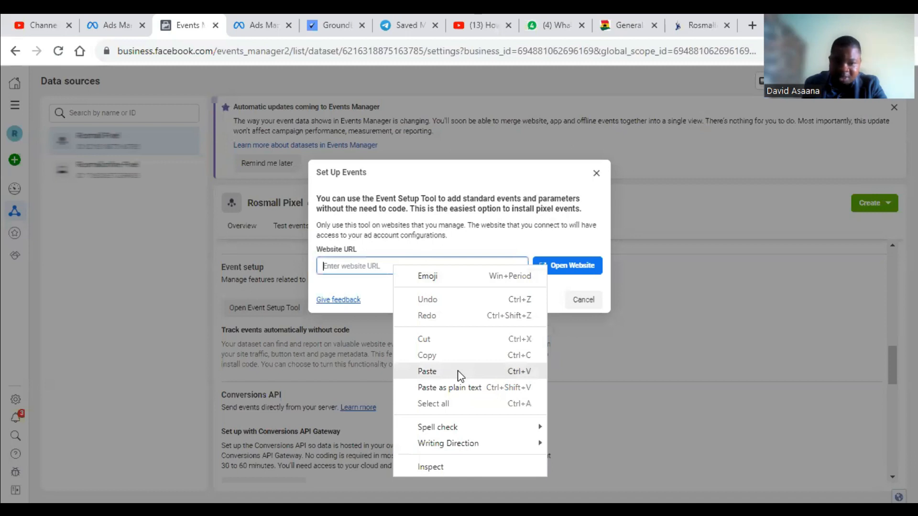
click(459, 375)
click(569, 270)
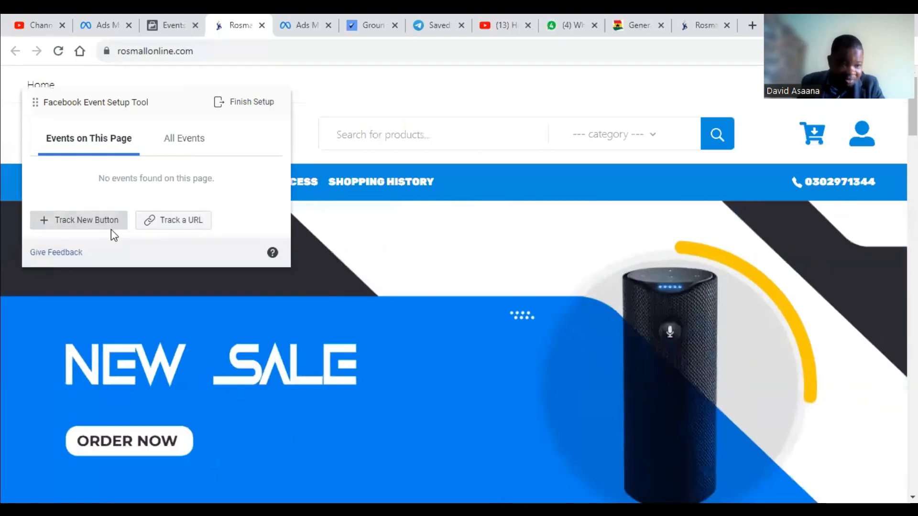
Leave button tracking on the home page and open the NASCO 50" UHD Smart TV's product page from the Top Trending items.
click(111, 227)
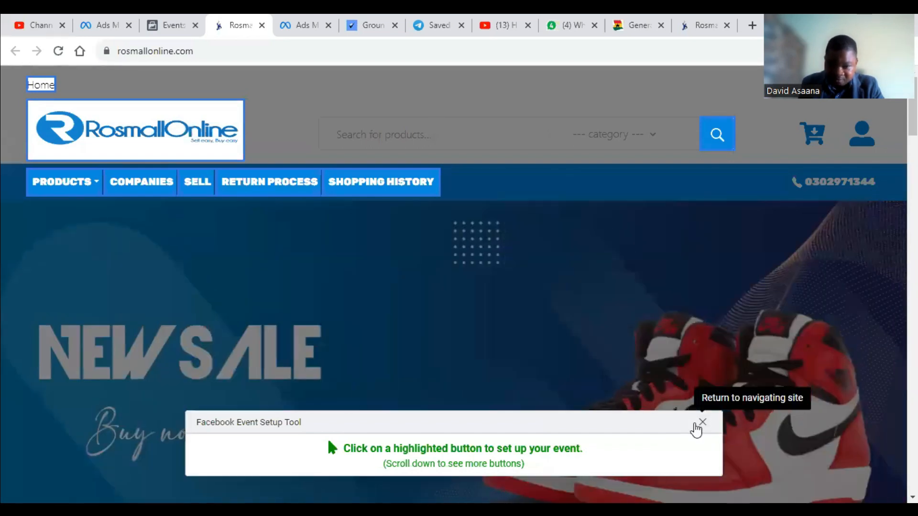
click(701, 423)
scroll(402, 393, down, 15)
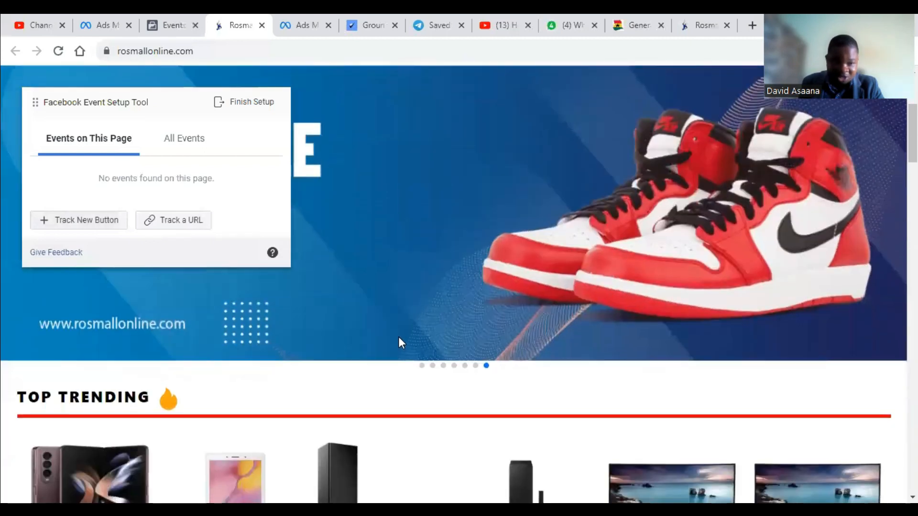
scroll(502, 349, up, 7)
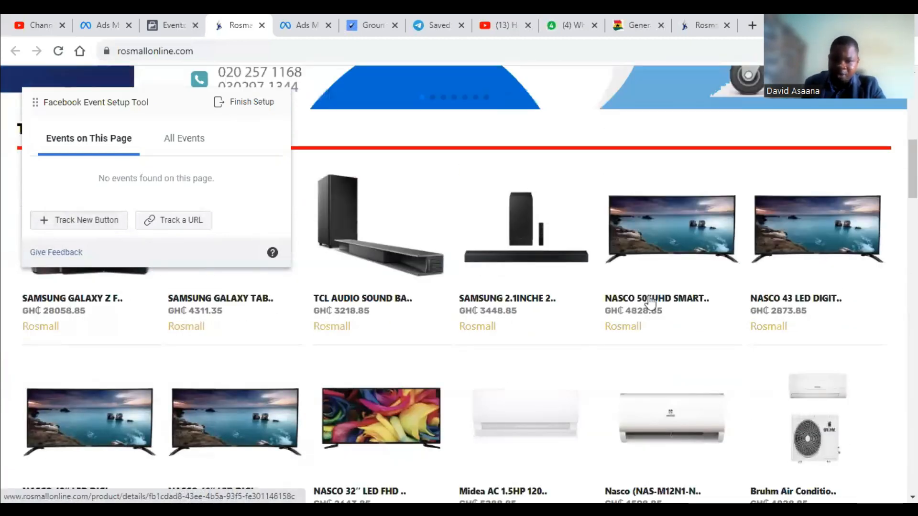
scroll(234, 375, up, 3)
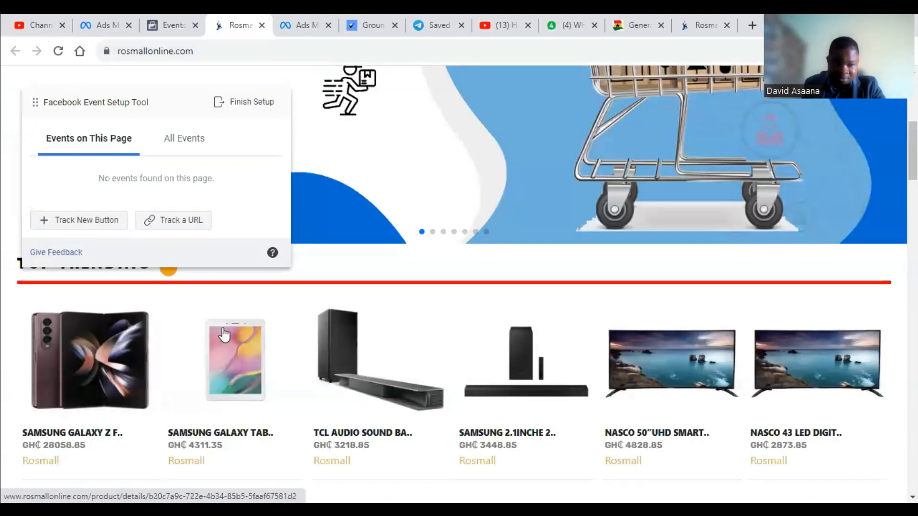
scroll(660, 377, down, 3)
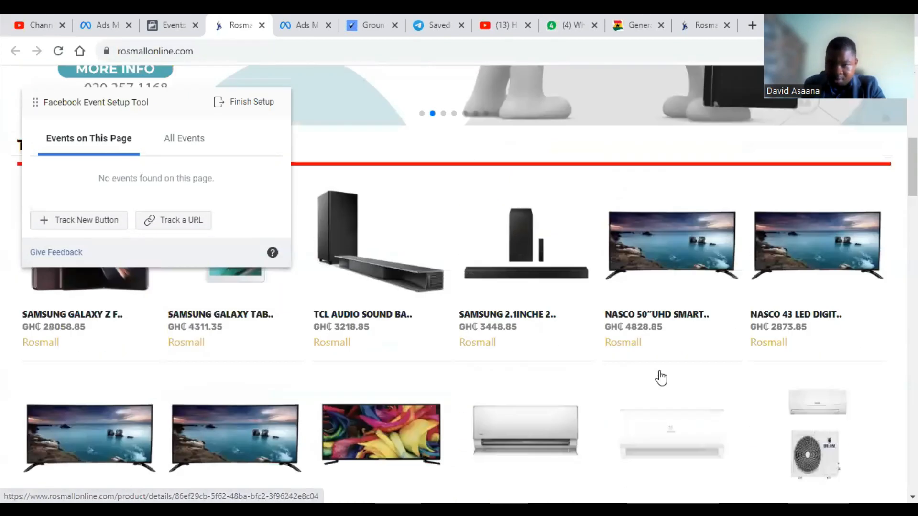
click(704, 338)
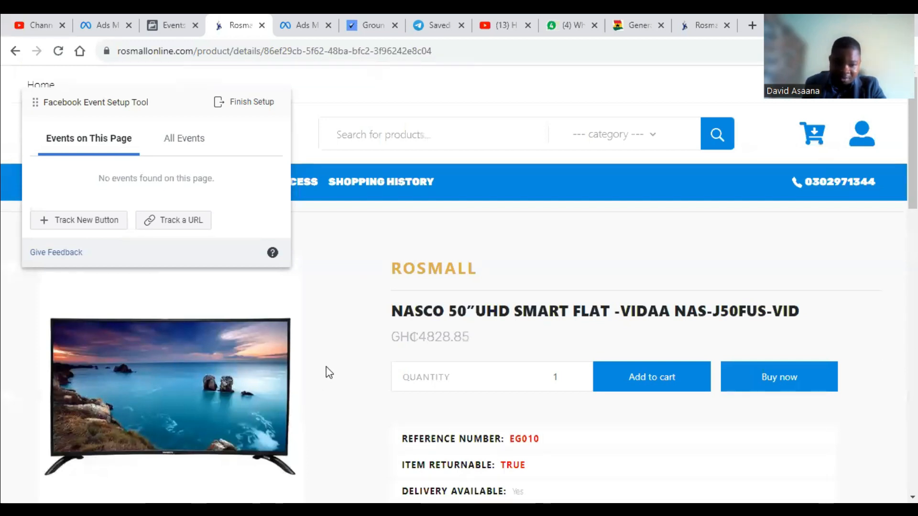
Track the product page's "Add to cart" button as an Add to Cart event, without including a value.
click(630, 384)
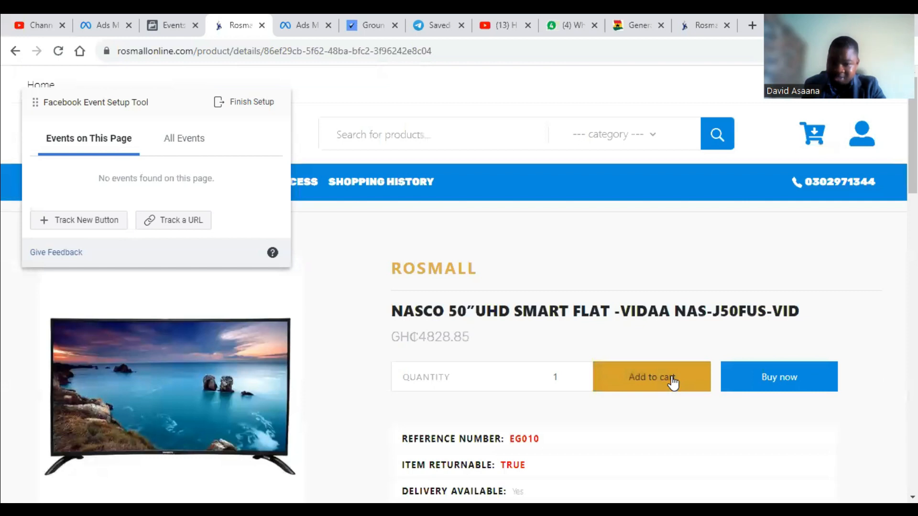
click(91, 223)
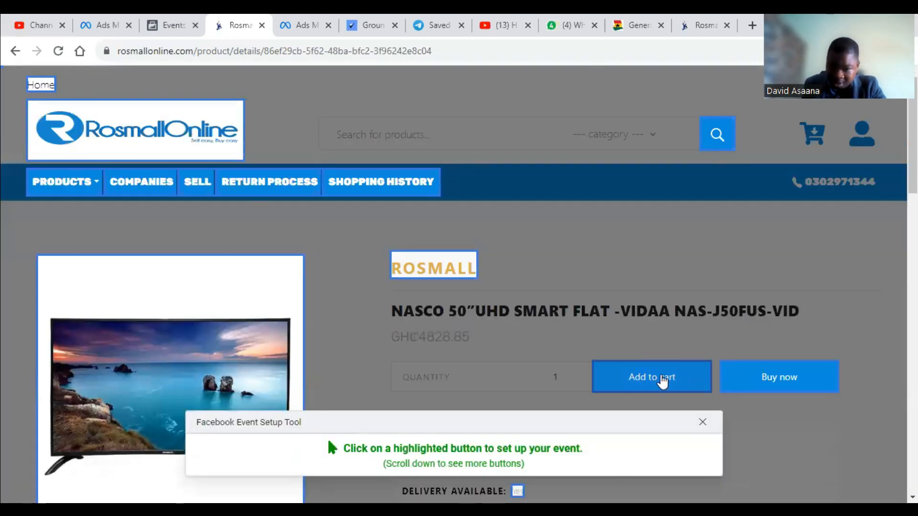
click(662, 381)
scroll(662, 381, down, 2)
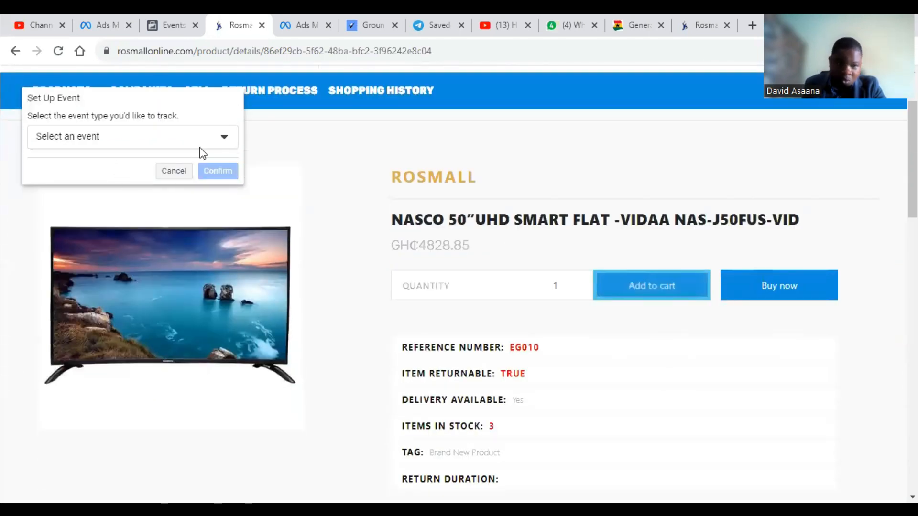
click(161, 139)
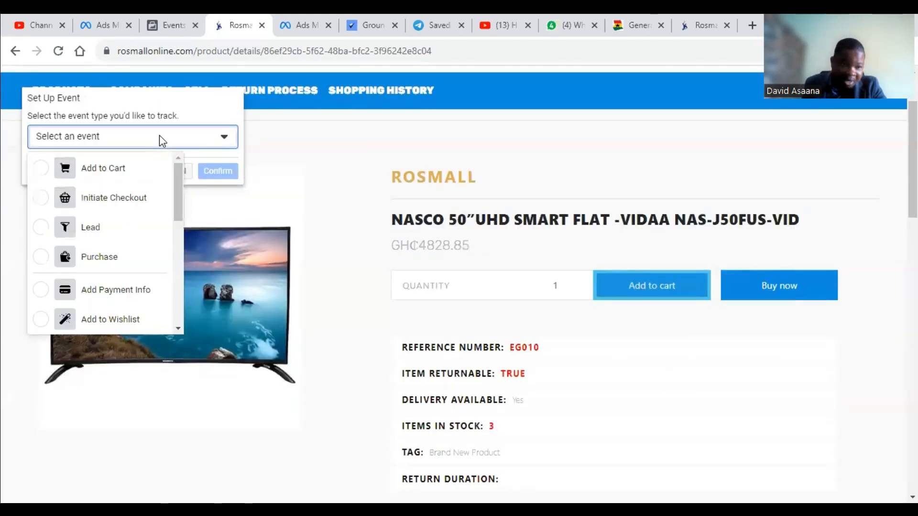
click(135, 169)
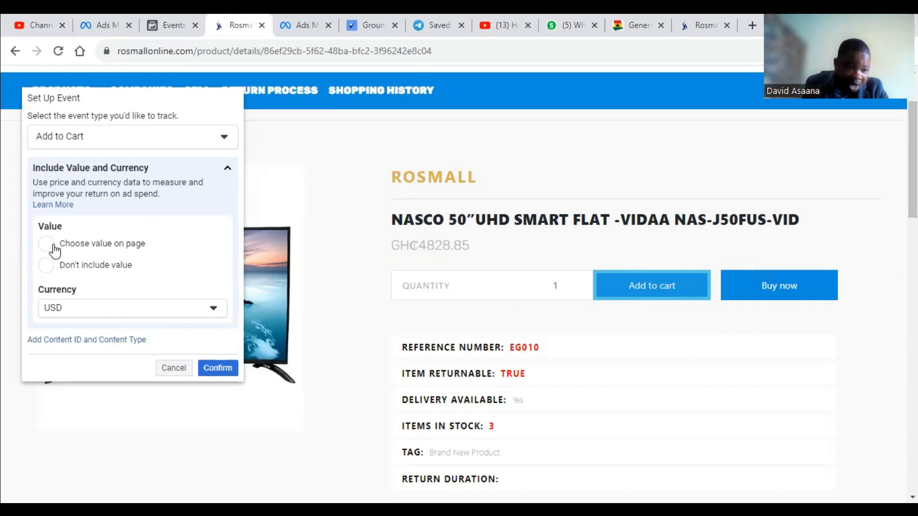
click(47, 265)
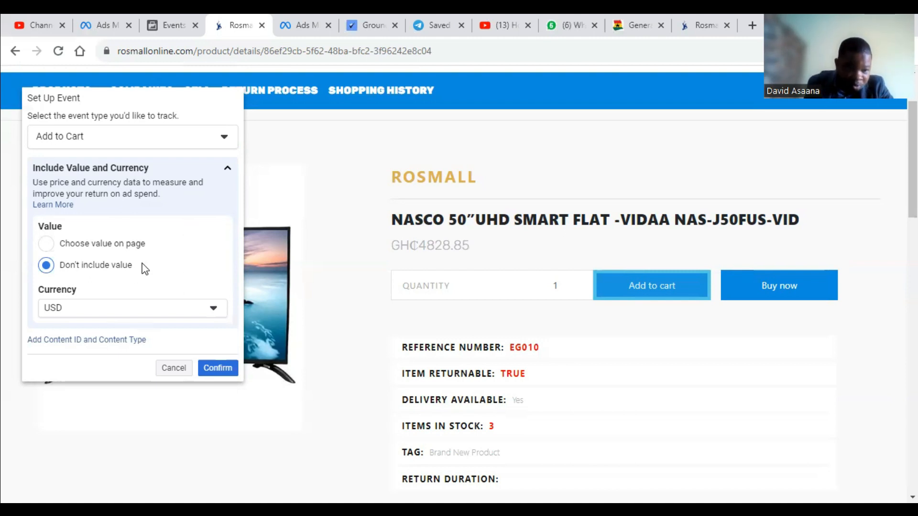
click(214, 376)
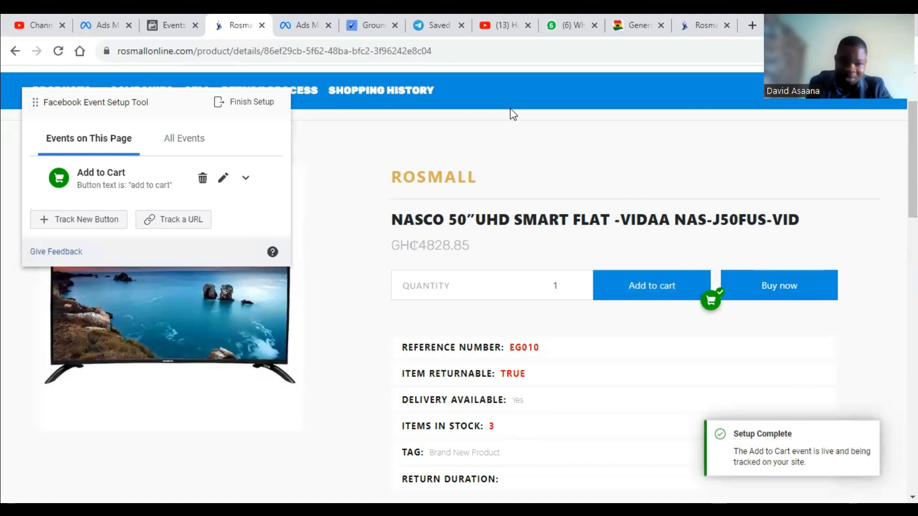
Proceed with Buy now on the product page and log in to the store with the saved account details.
click(106, 221)
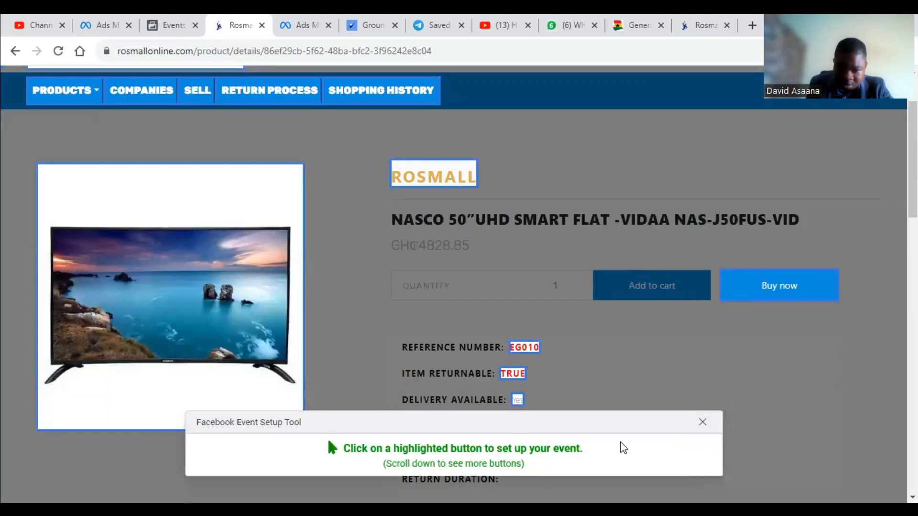
click(702, 421)
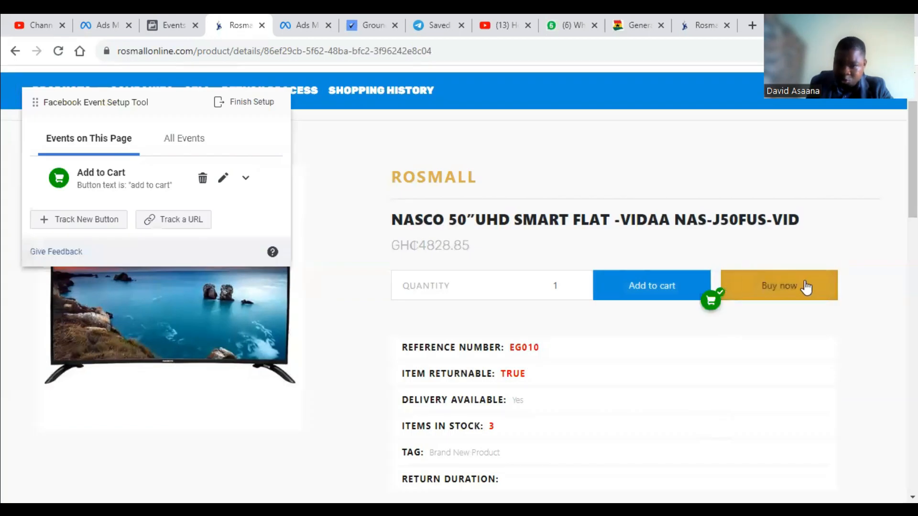
scroll(621, 301, down, 3)
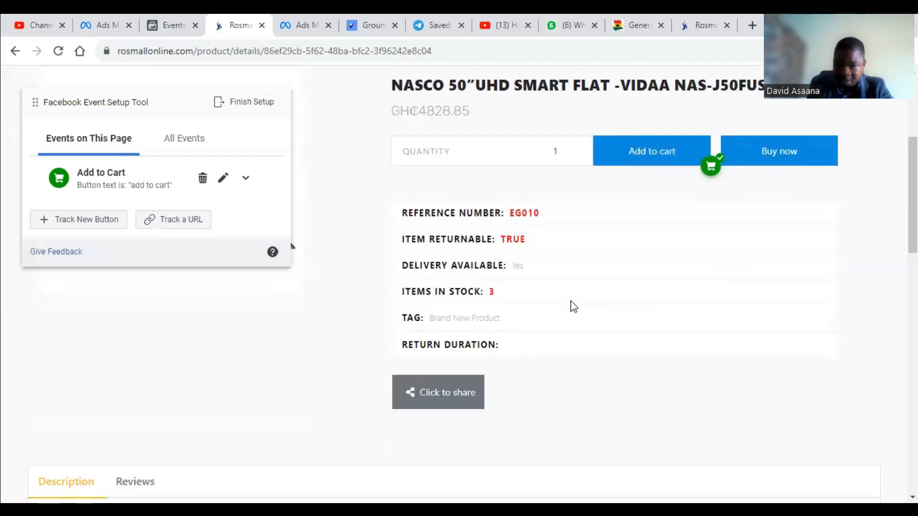
scroll(721, 304, up, 4)
click(780, 351)
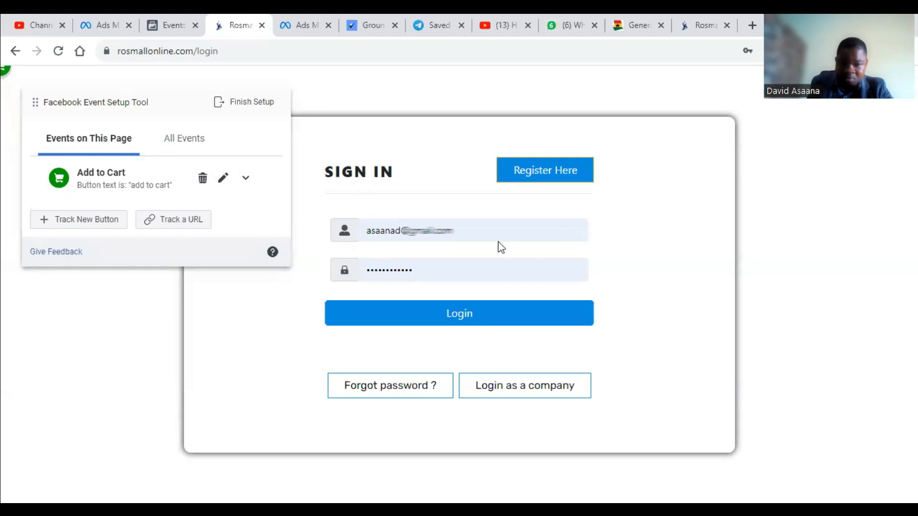
click(467, 320)
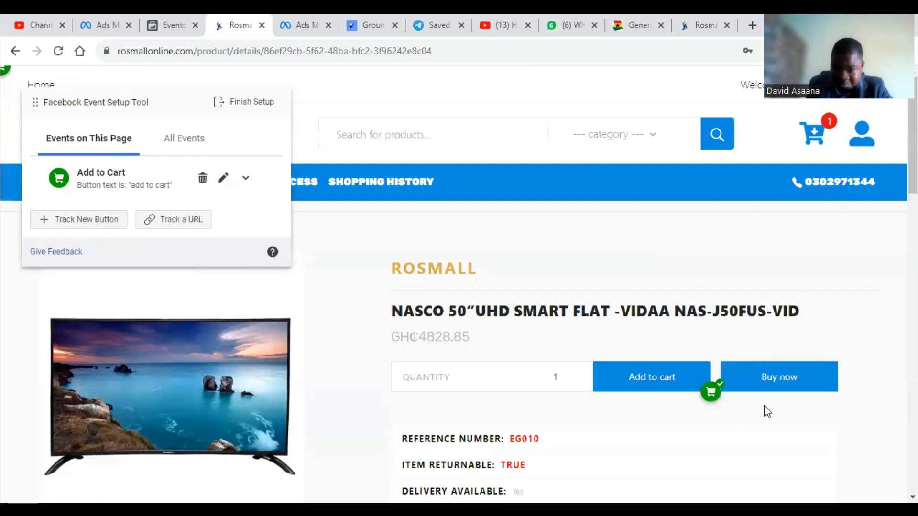
Track the product page's "Buy now" button as an Initiate Checkout event, without including a value.
scroll(765, 406, down, 8)
scroll(741, 360, up, 10)
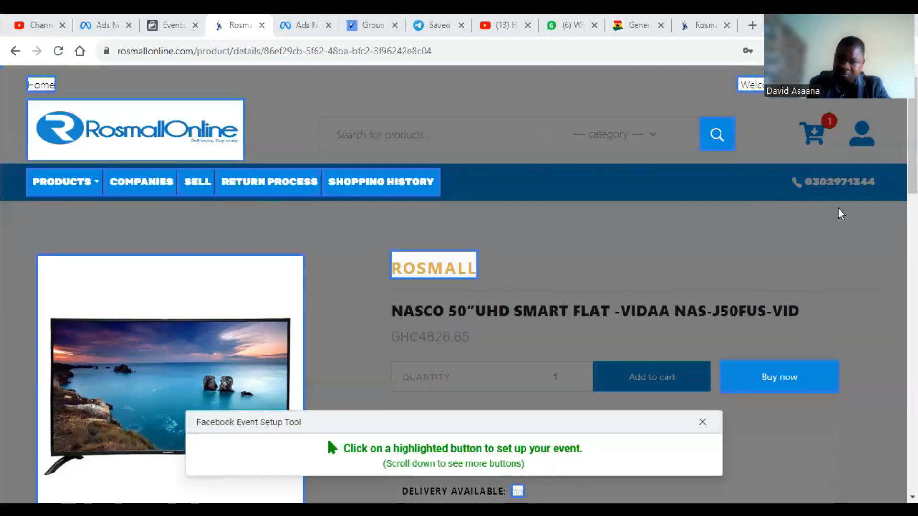
click(779, 377)
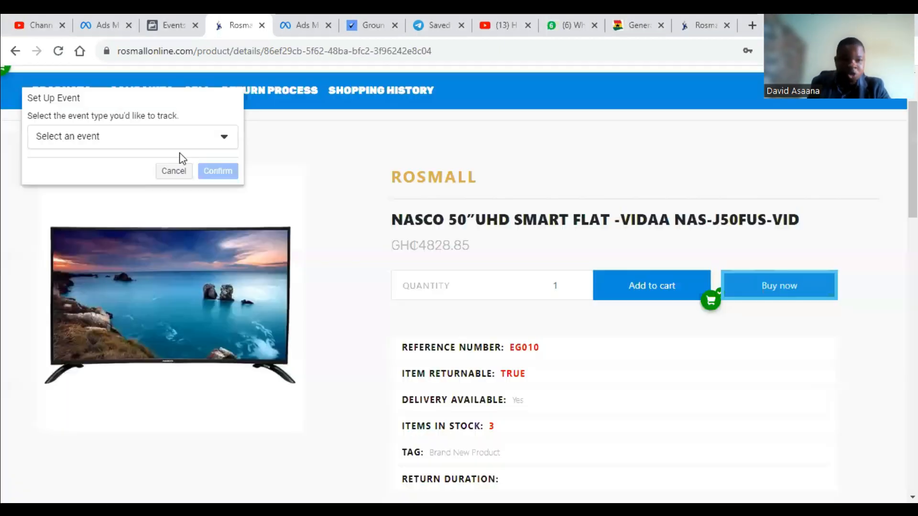
click(149, 139)
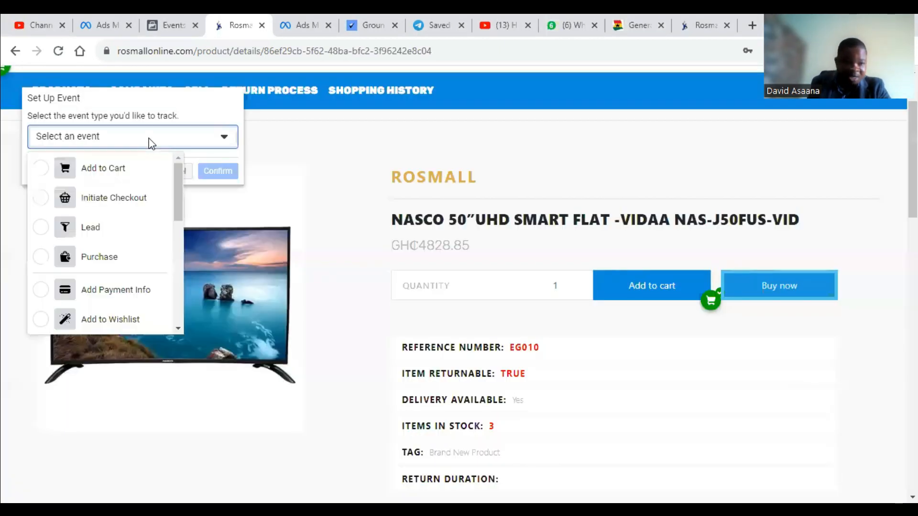
click(145, 206)
click(125, 307)
click(46, 265)
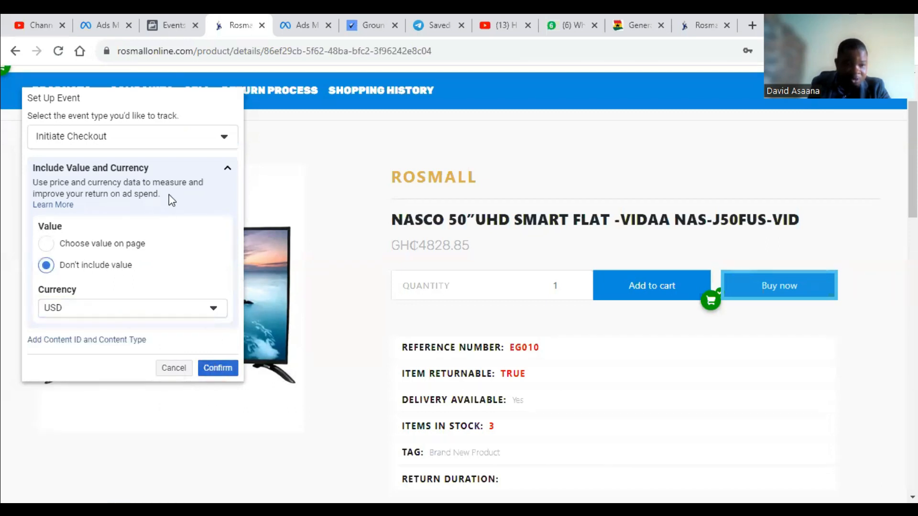
click(229, 369)
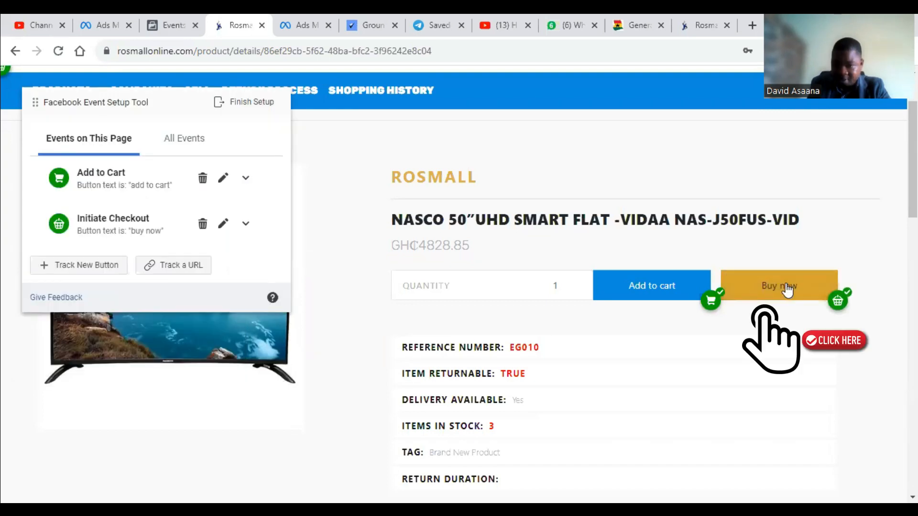
Buy the NASCO TV to reach the cart page and remove the first of the duplicate TV entries.
click(786, 289)
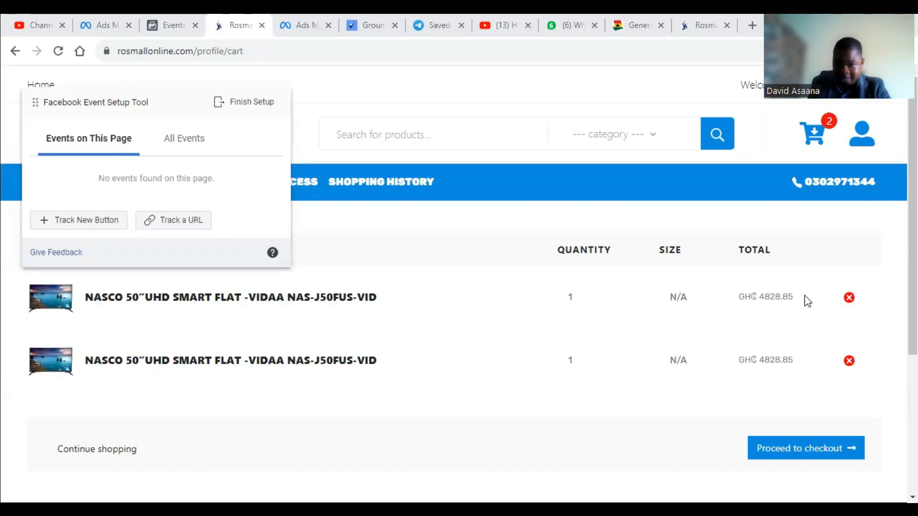
click(851, 299)
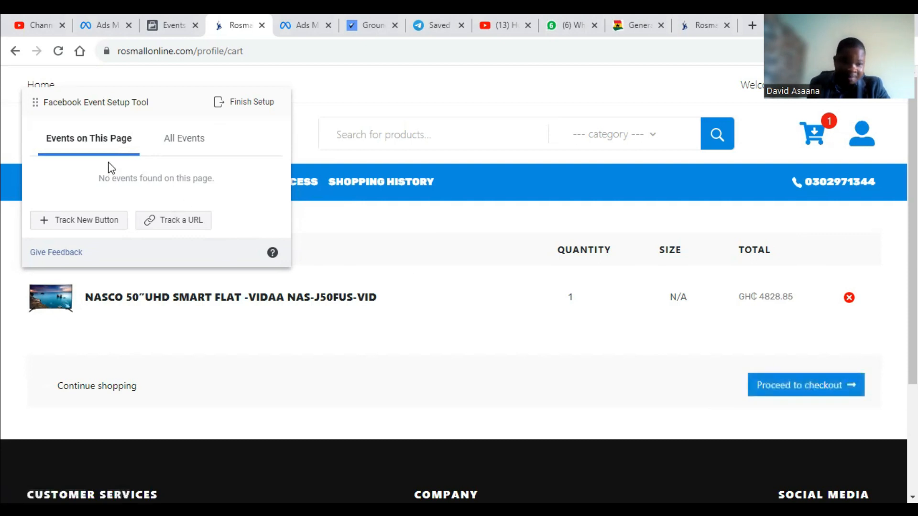
click(91, 223)
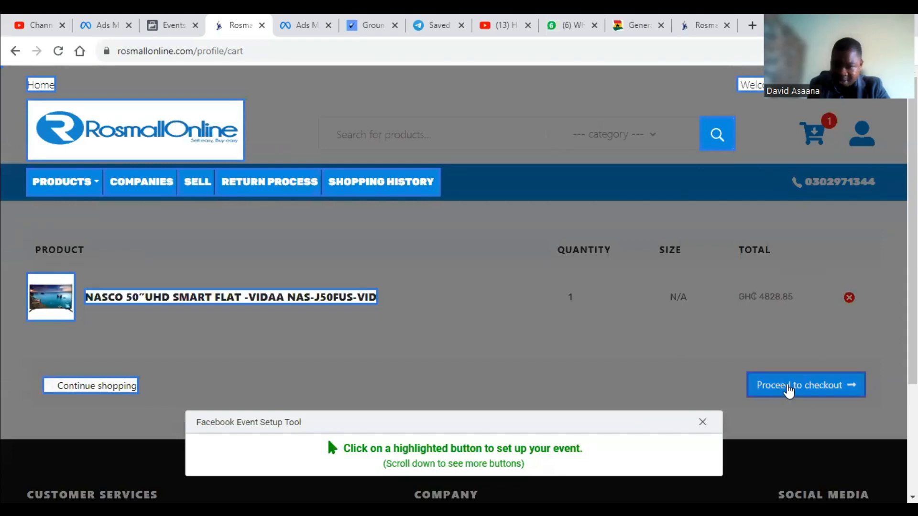
click(789, 387)
click(145, 137)
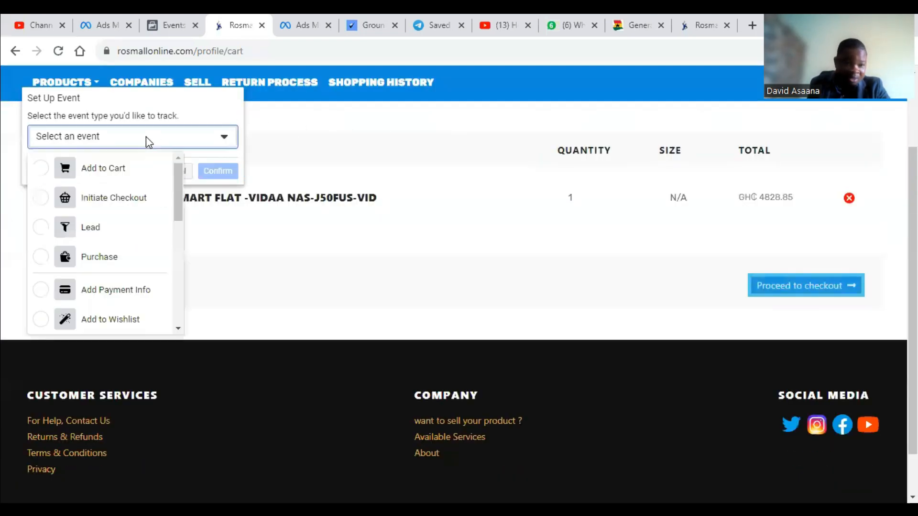
scroll(144, 234, down, 3)
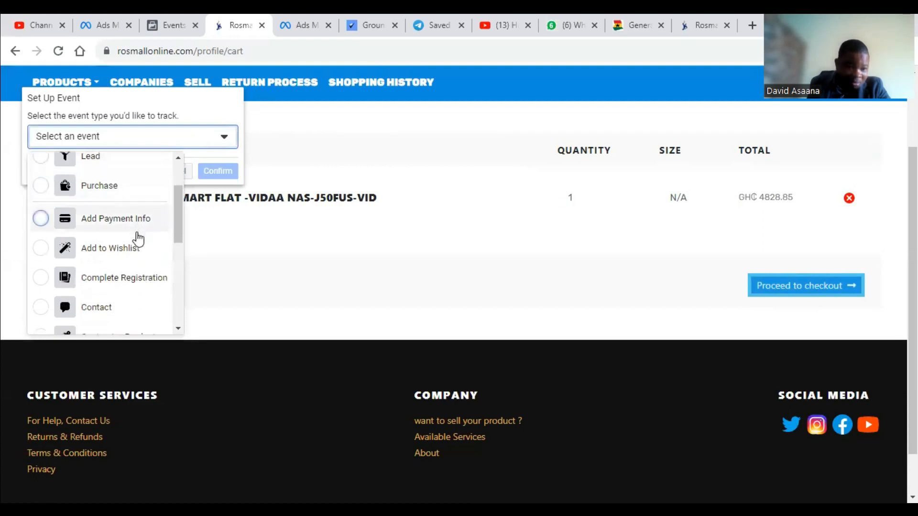
scroll(135, 238, down, 3)
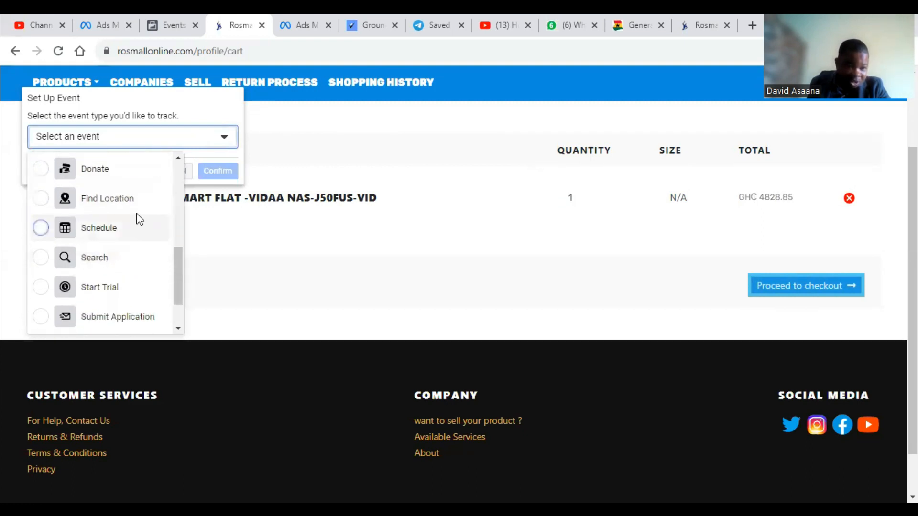
scroll(141, 258, up, 6)
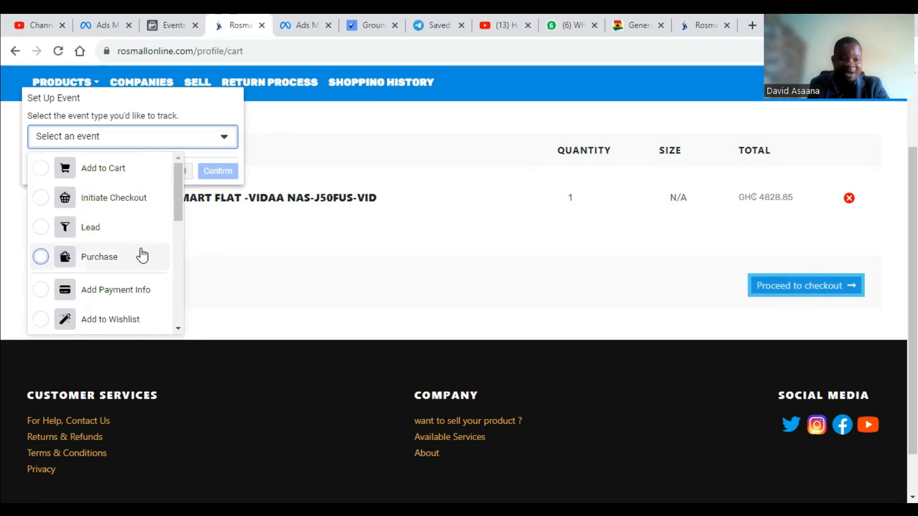
scroll(141, 256, up, 2)
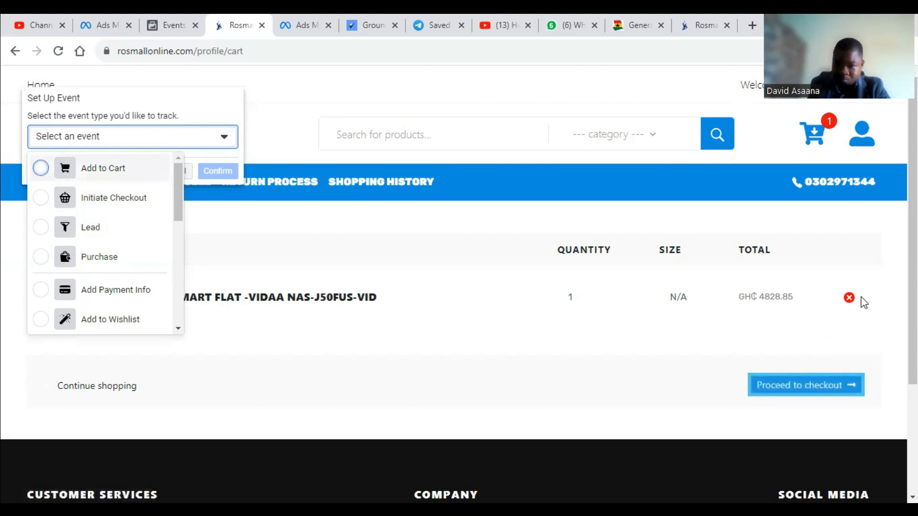
click(370, 269)
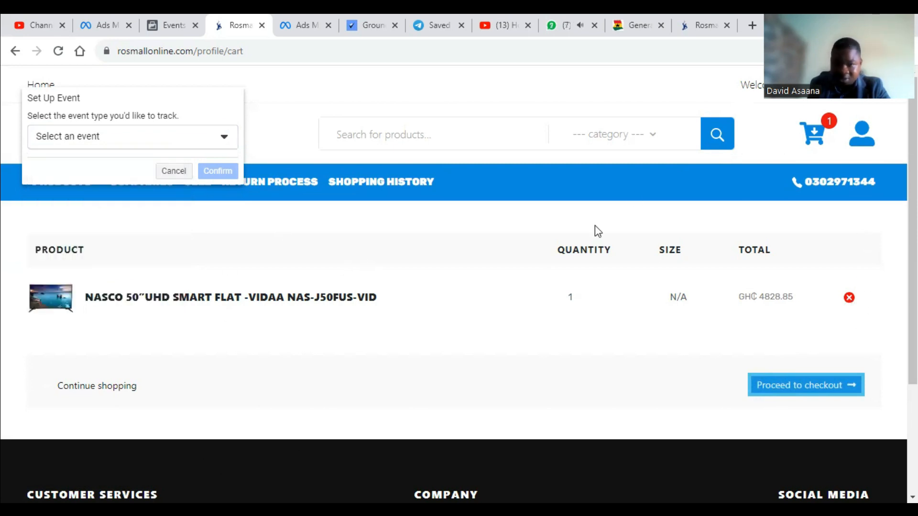
click(184, 175)
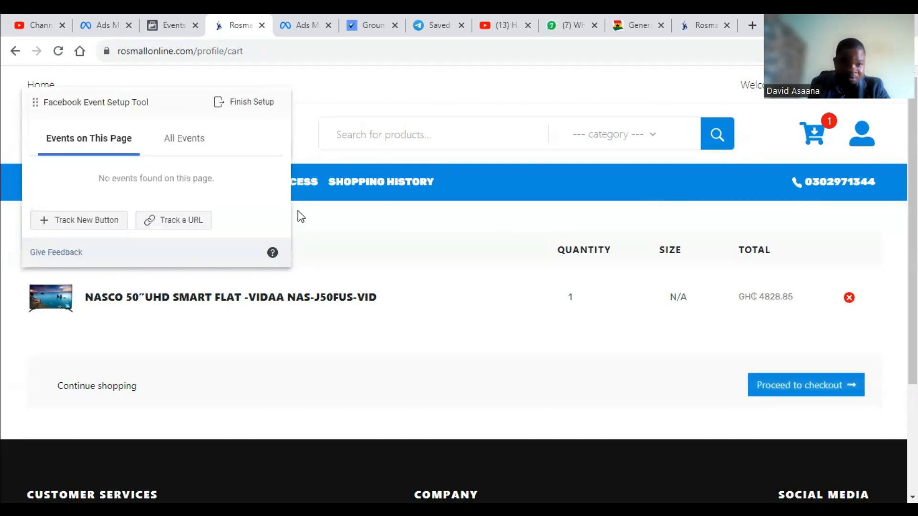
Go back to the store's sign-in page and track its "Register Here" button as an Add Payment Info event.
key(alt+Left)
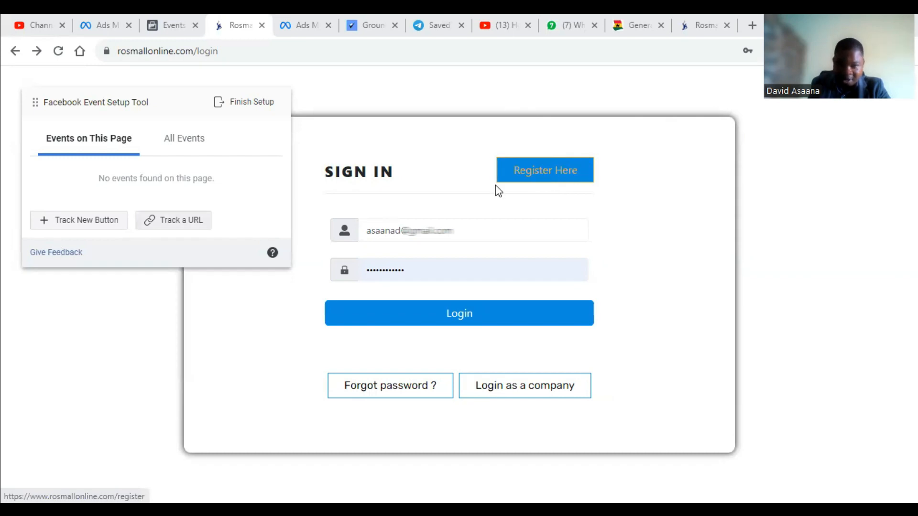
click(72, 225)
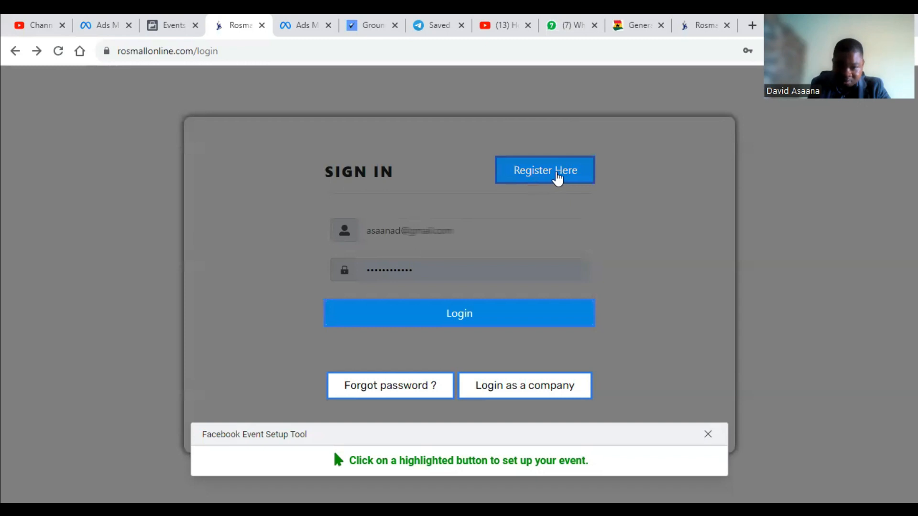
click(556, 178)
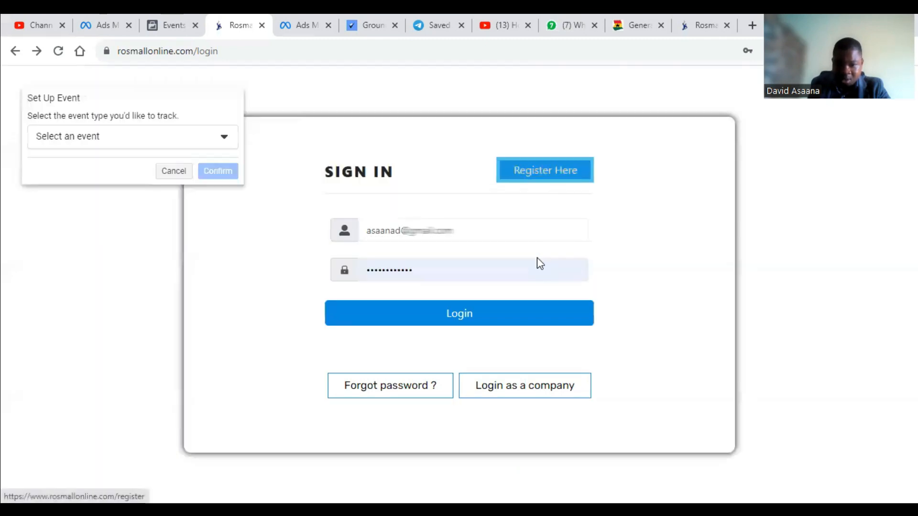
click(160, 147)
scroll(145, 265, down, 2)
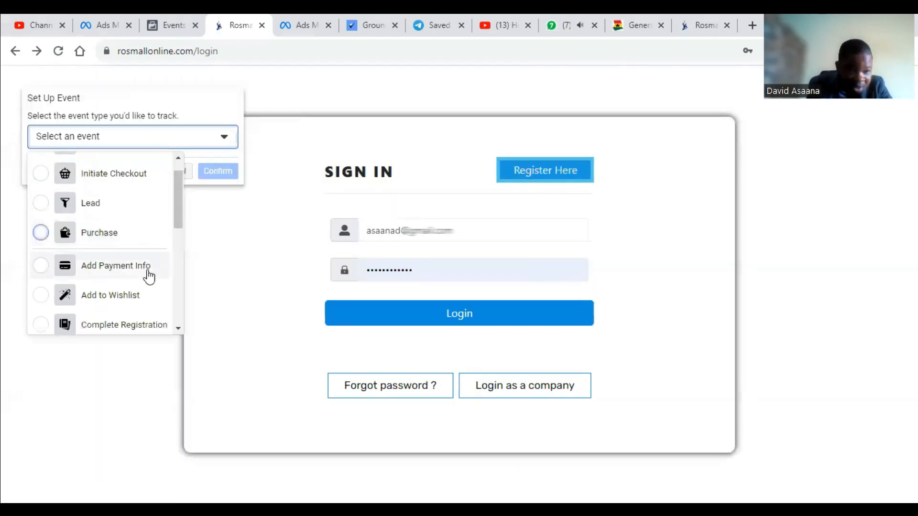
scroll(149, 276, down, 1)
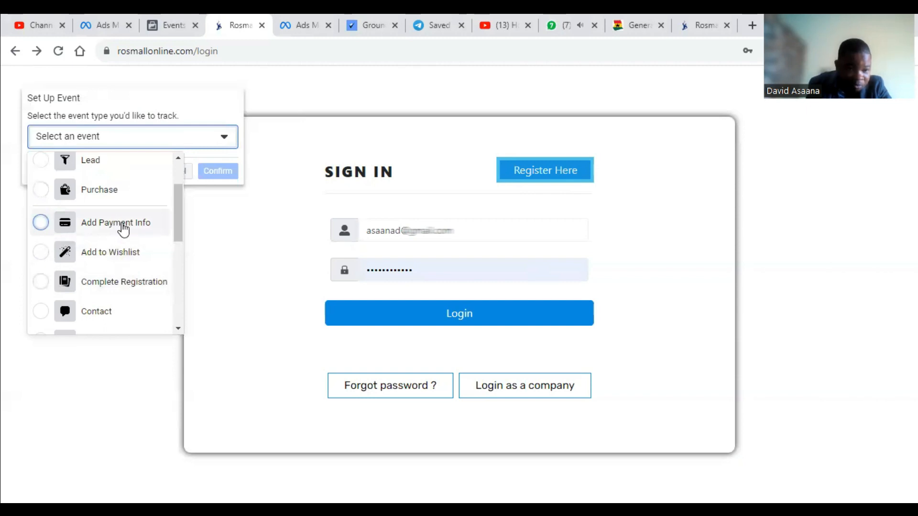
click(123, 223)
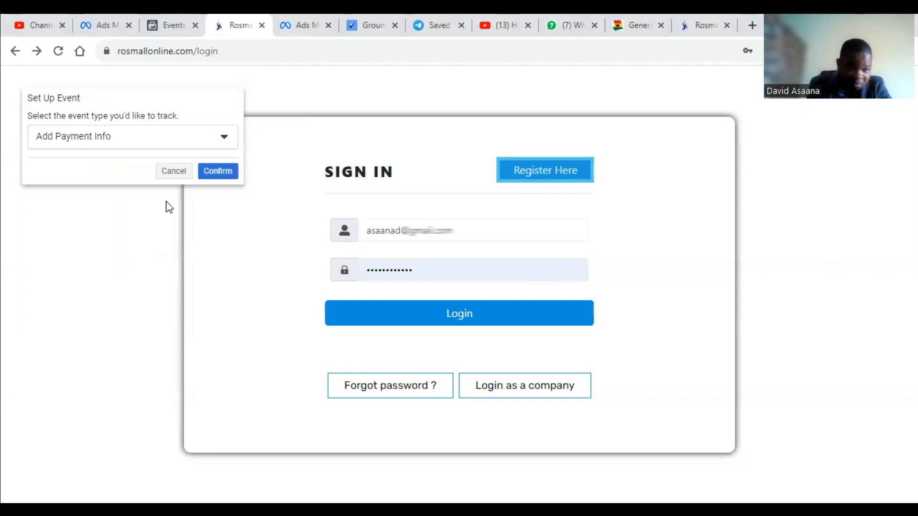
click(212, 172)
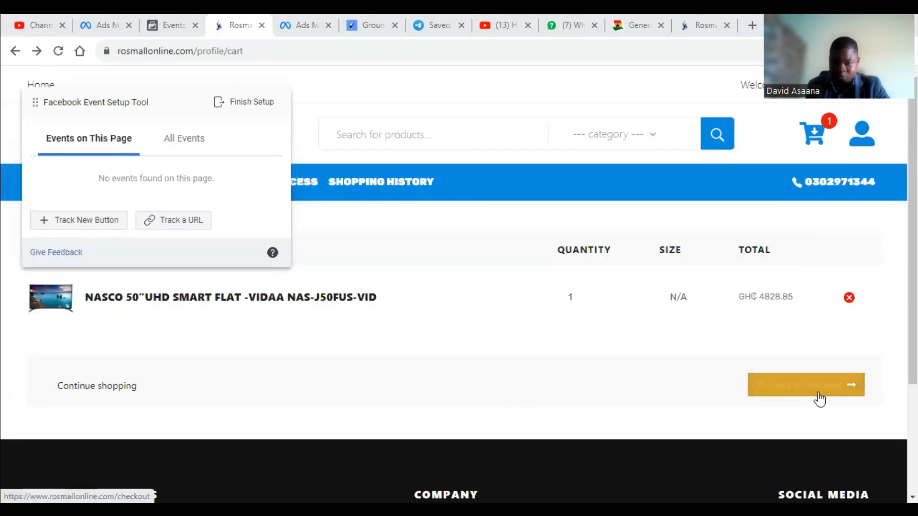
Proceed from the cart to checkout and look over the billing and delivery form.
click(821, 392)
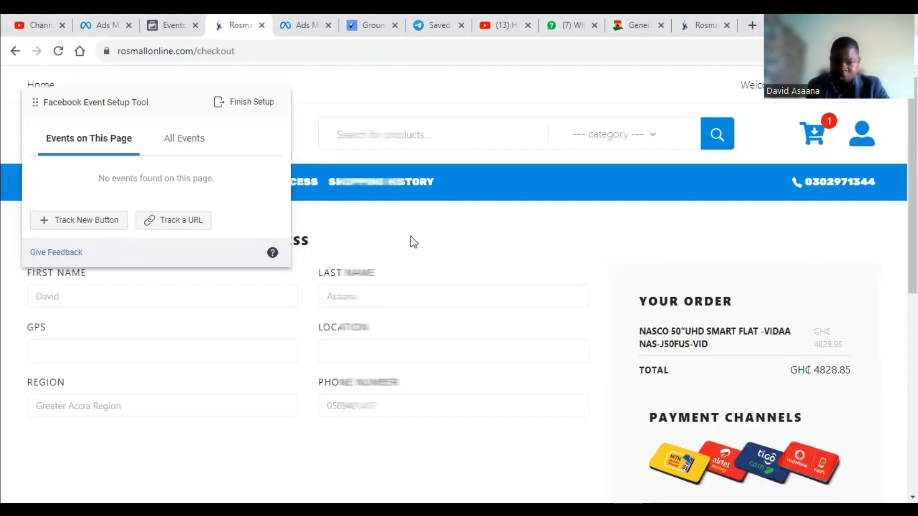
scroll(366, 315, down, 2)
scroll(366, 315, down, 3)
scroll(413, 293, up, 4)
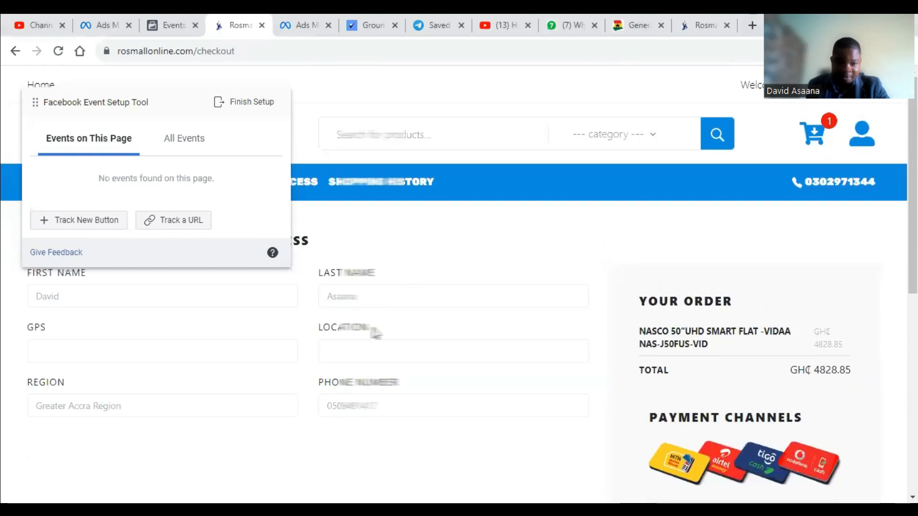
scroll(378, 333, down, 3)
scroll(385, 323, up, 4)
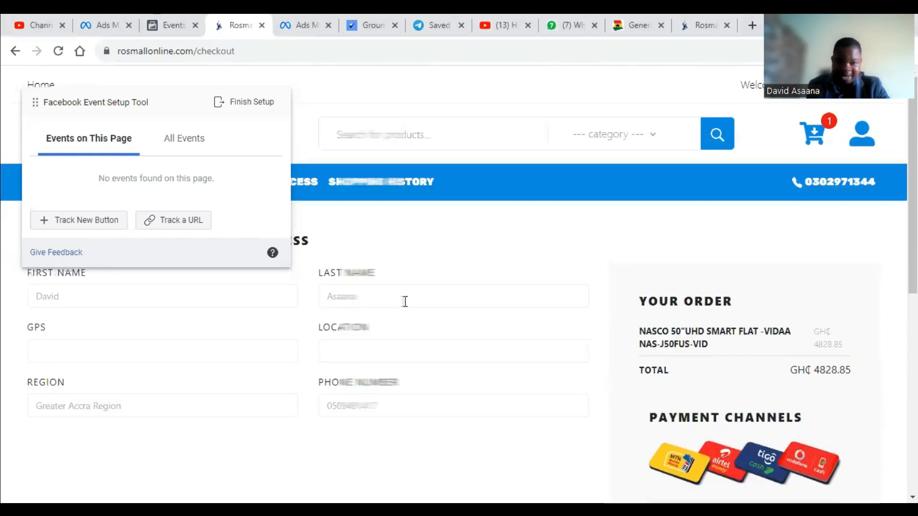
Fill in the billing and delivery details from the first saved address and proceed to the payment dialog.
click(349, 357)
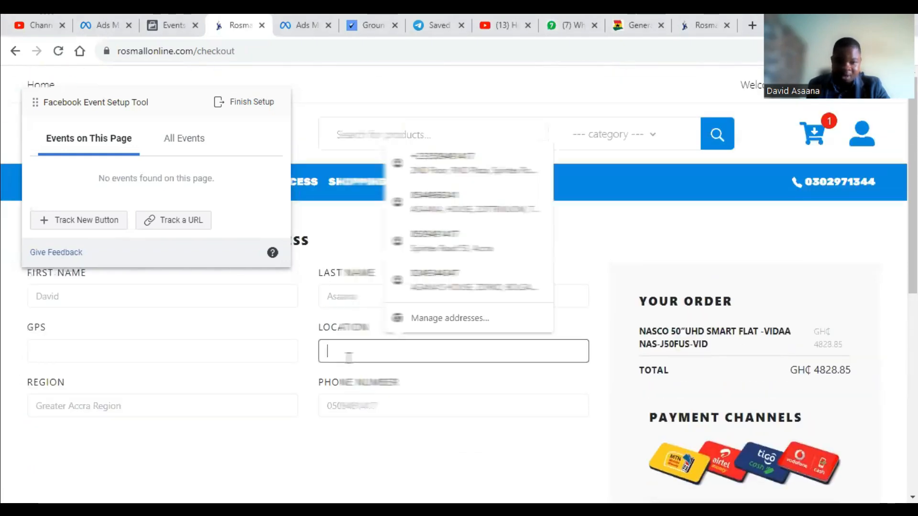
click(473, 175)
scroll(526, 334, down, 5)
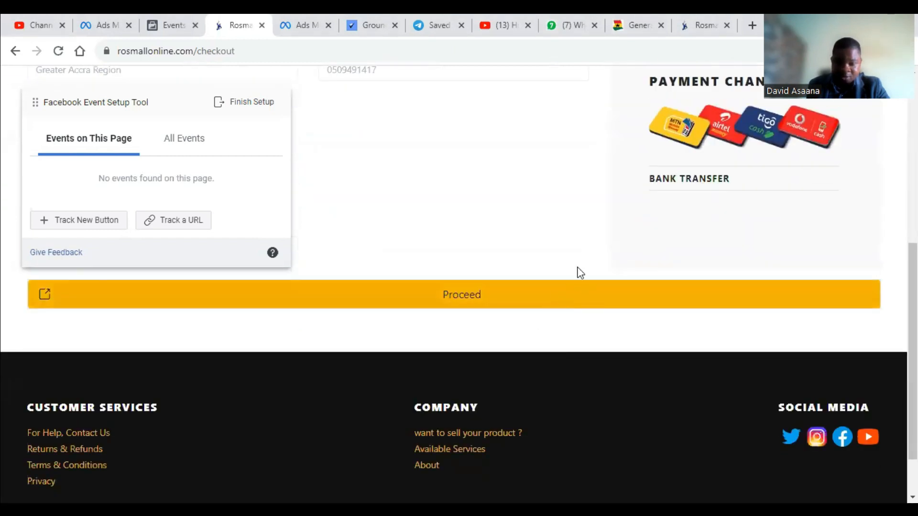
scroll(536, 227, up, 5)
scroll(507, 396, down, 3)
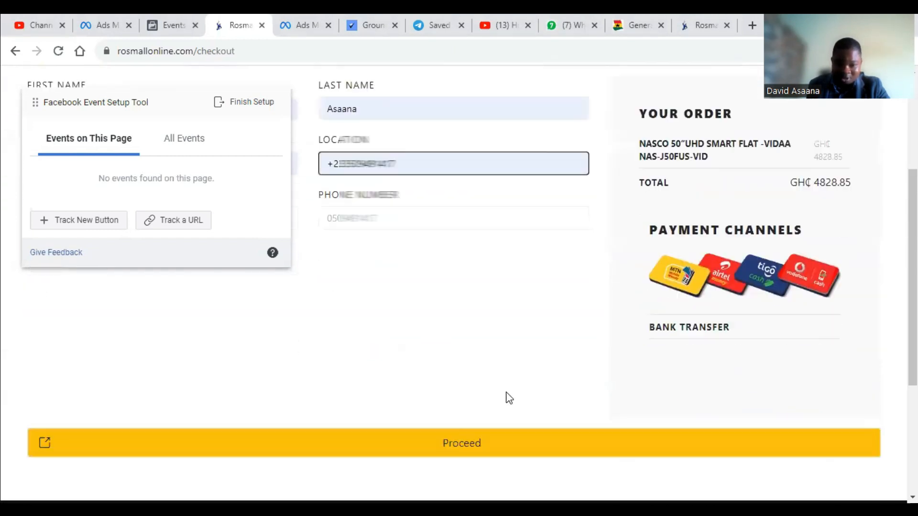
click(507, 440)
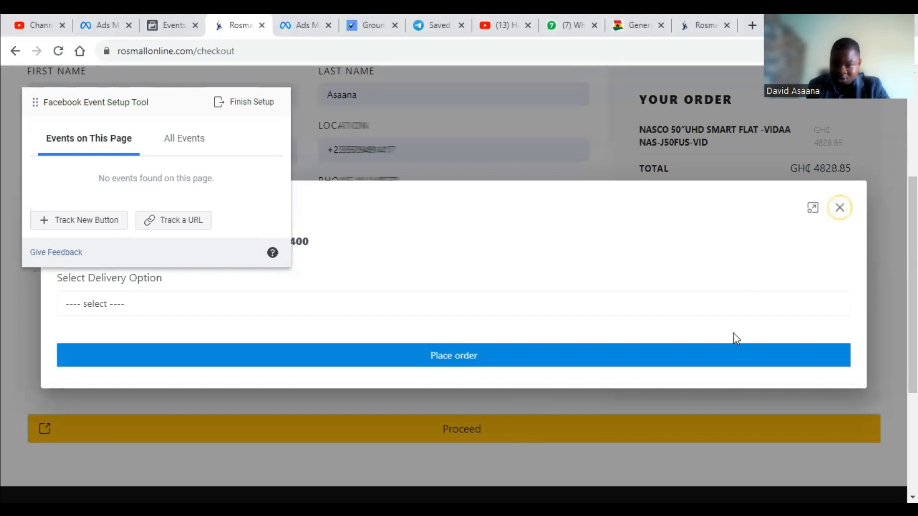
Reduce the browser zoom to 50% so the event tool does not cover the payment dialog.
scroll(736, 338, up, 2)
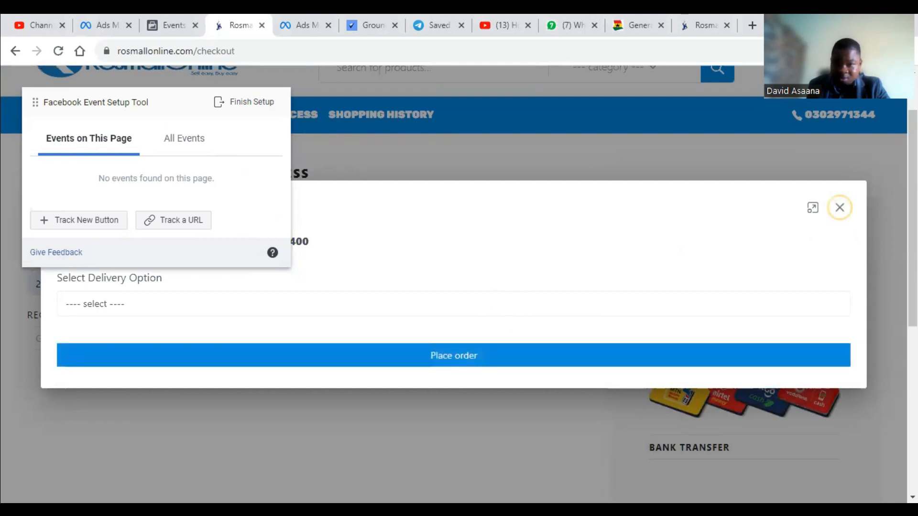
click(905, 51)
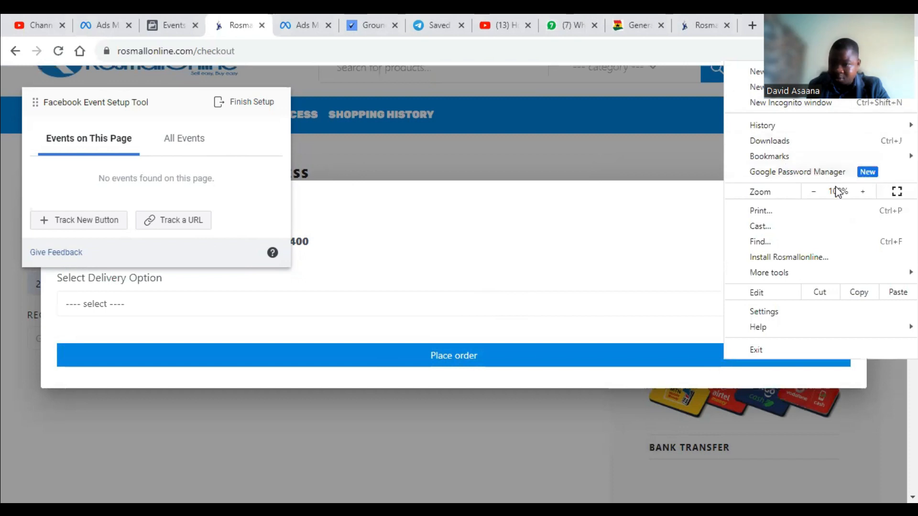
click(812, 192)
click(812, 192)
click(811, 192)
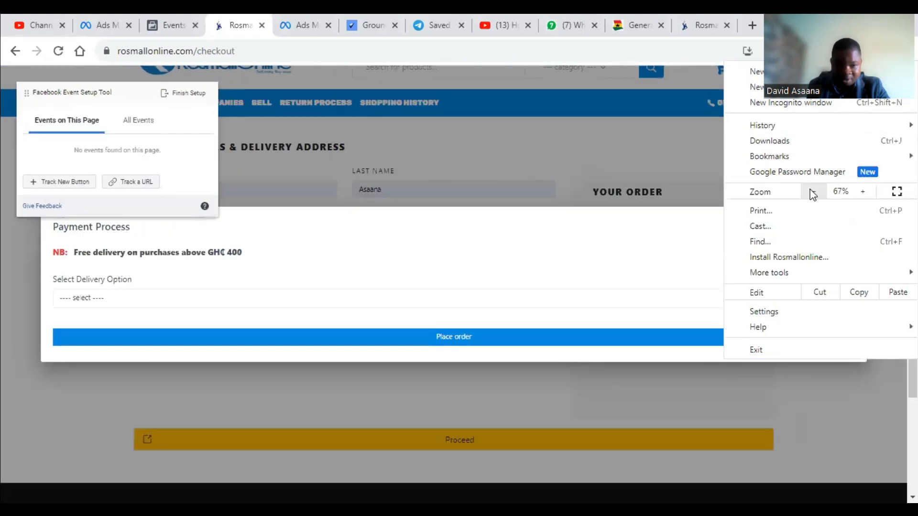
click(812, 192)
click(707, 187)
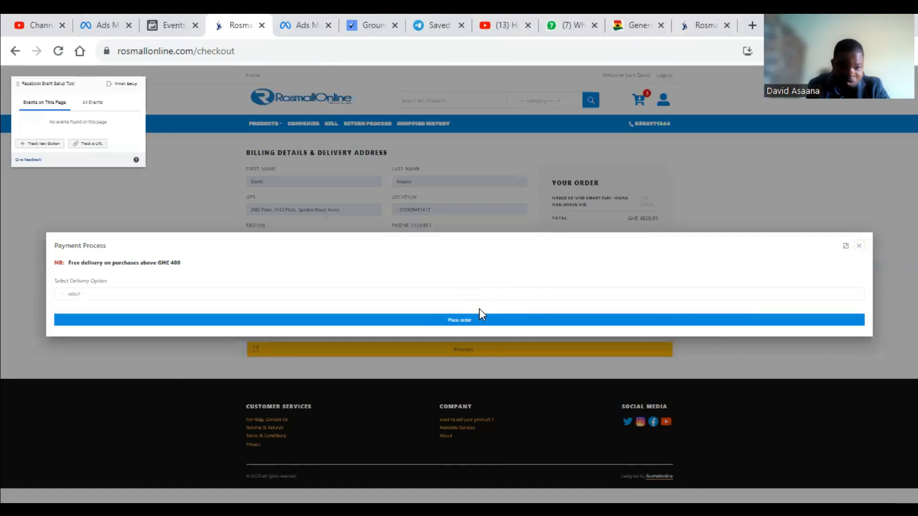
Choose Standard as the delivery option in the payment dialog.
click(136, 301)
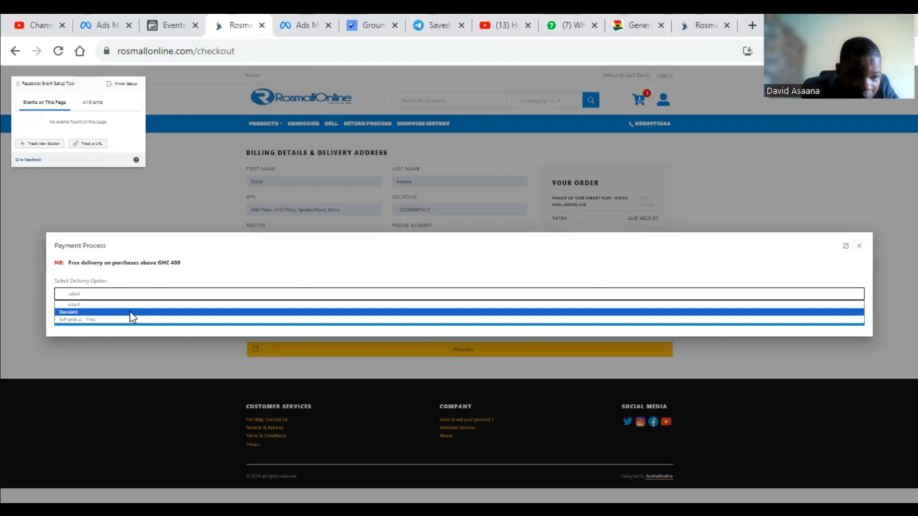
click(130, 312)
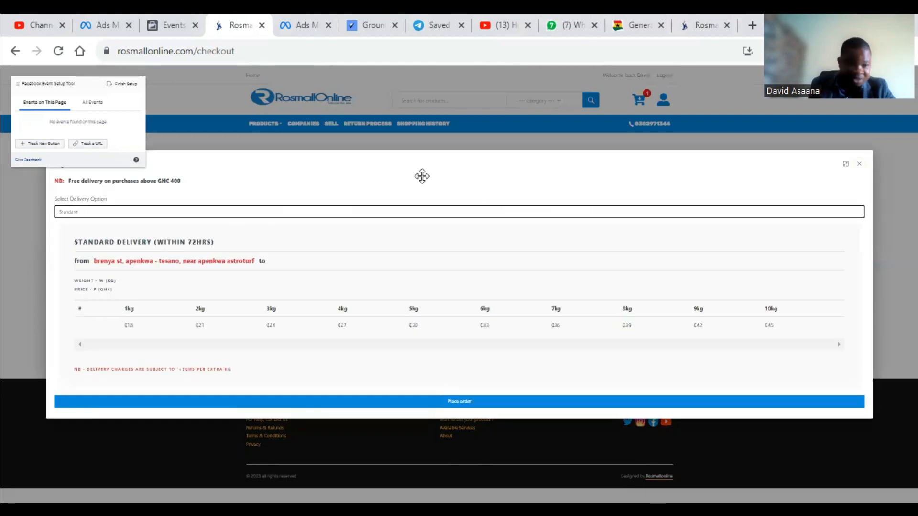
click(204, 214)
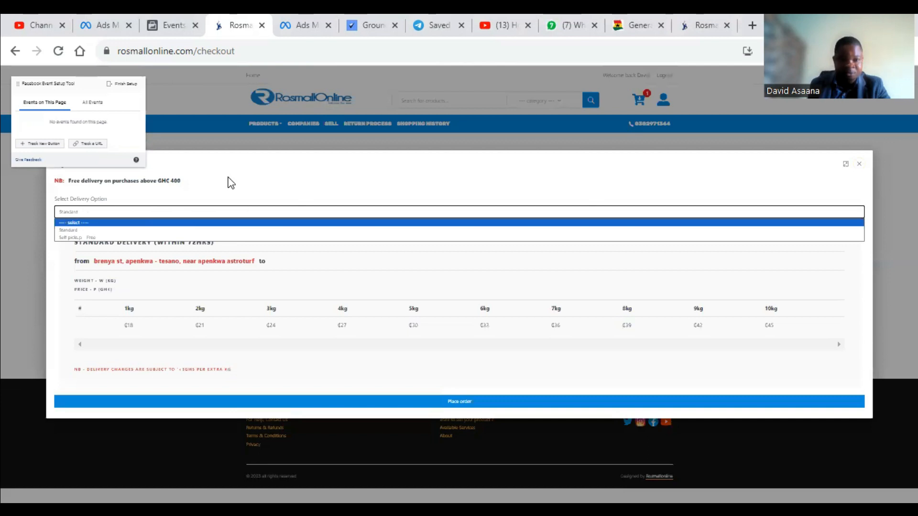
click(302, 161)
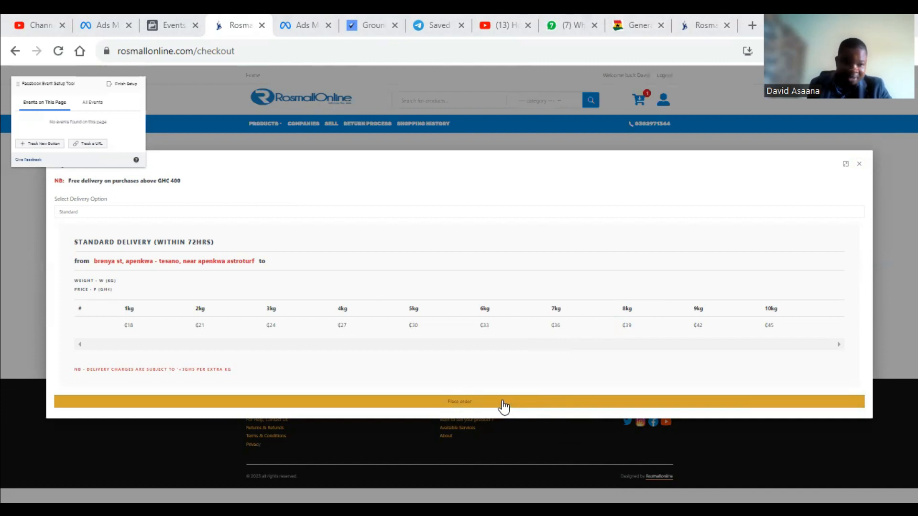
Track the payment dialog's "Place order" button as a Purchase event, without including a value.
click(43, 146)
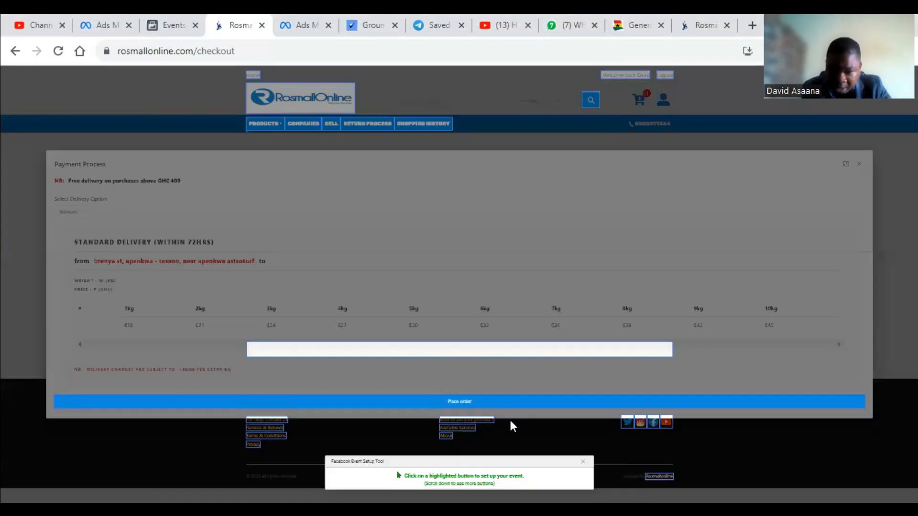
click(509, 404)
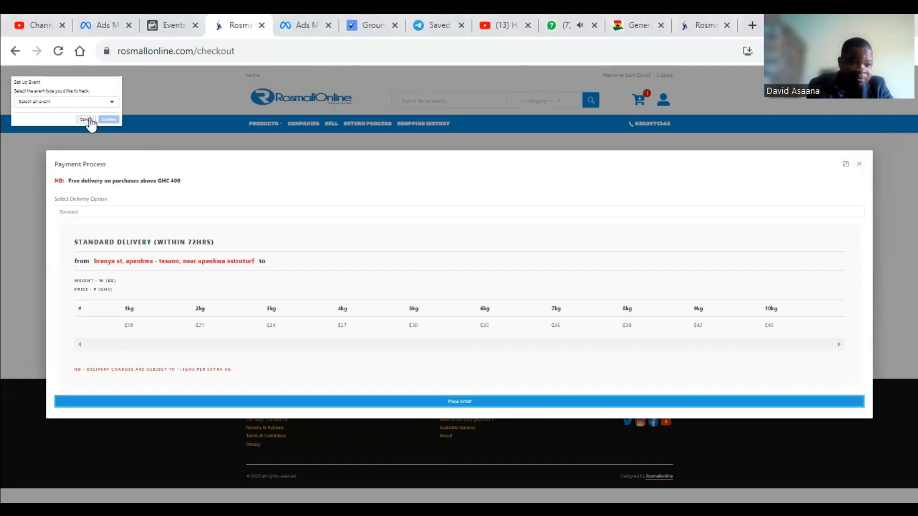
click(65, 104)
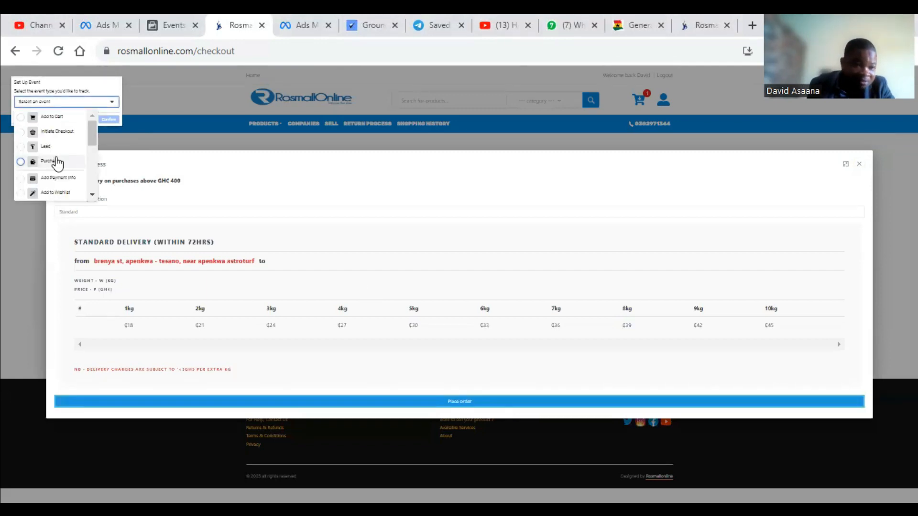
scroll(72, 139, down, 2)
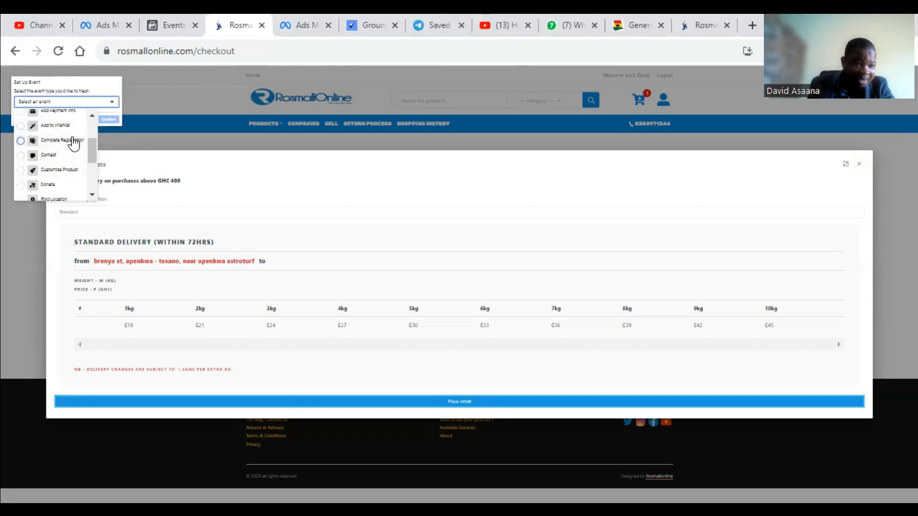
scroll(73, 142, up, 2)
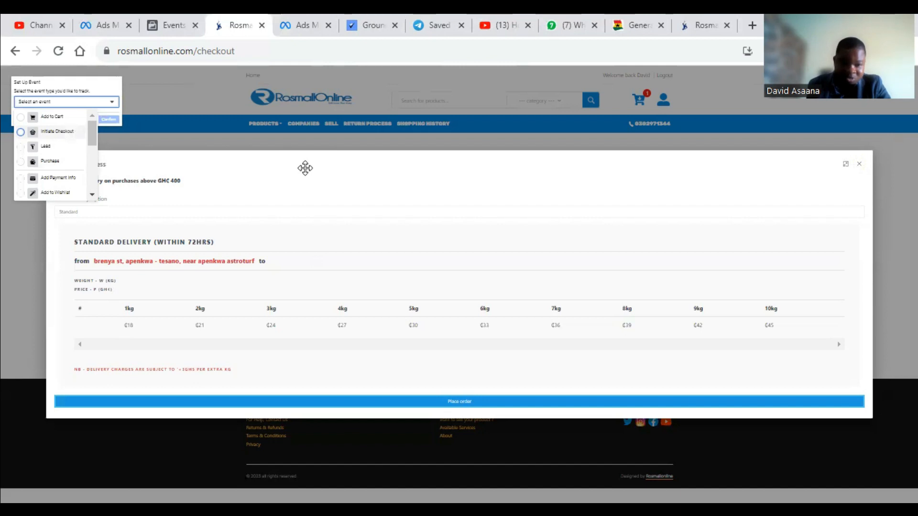
click(469, 407)
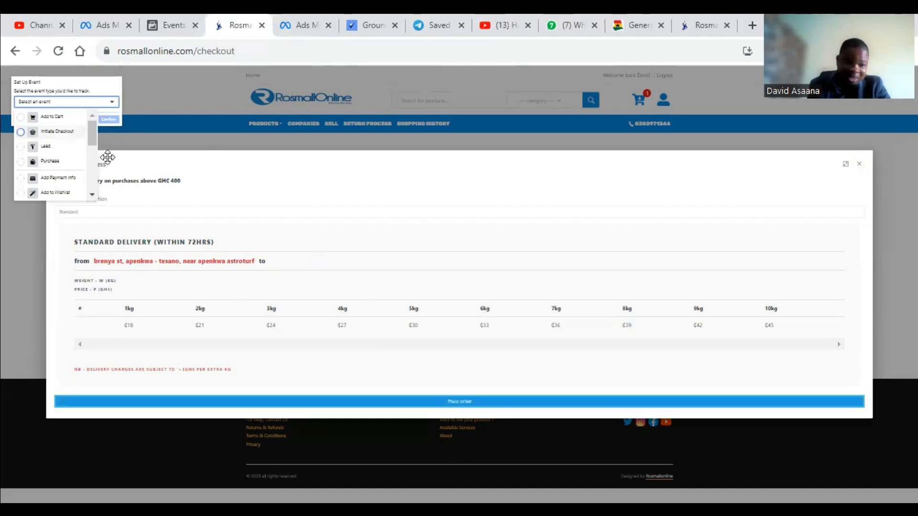
click(73, 163)
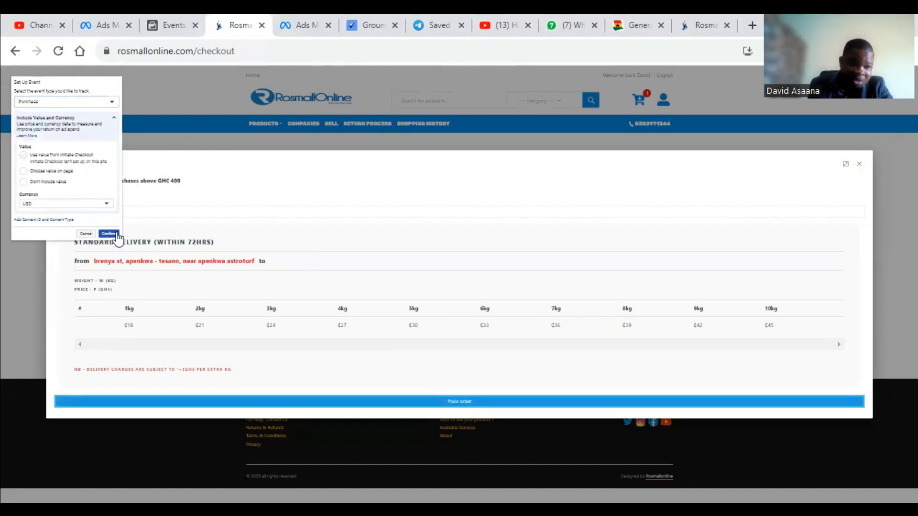
click(23, 182)
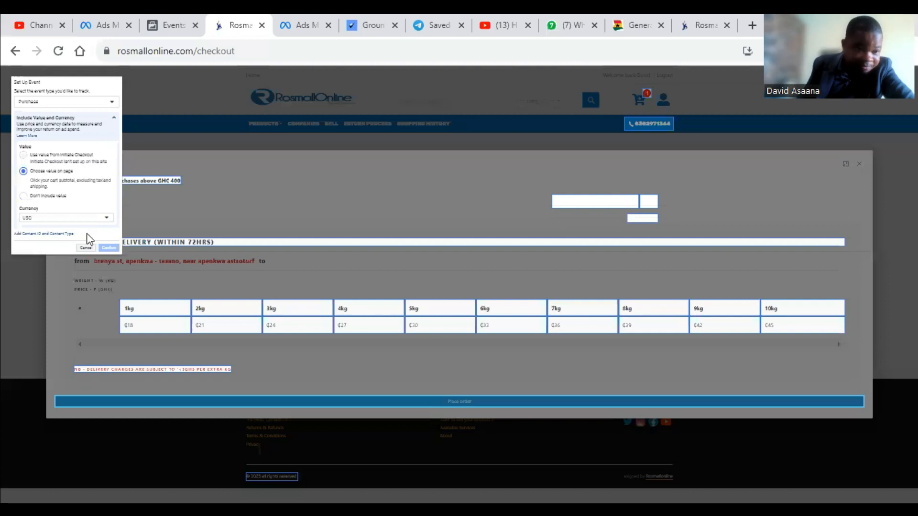
click(24, 196)
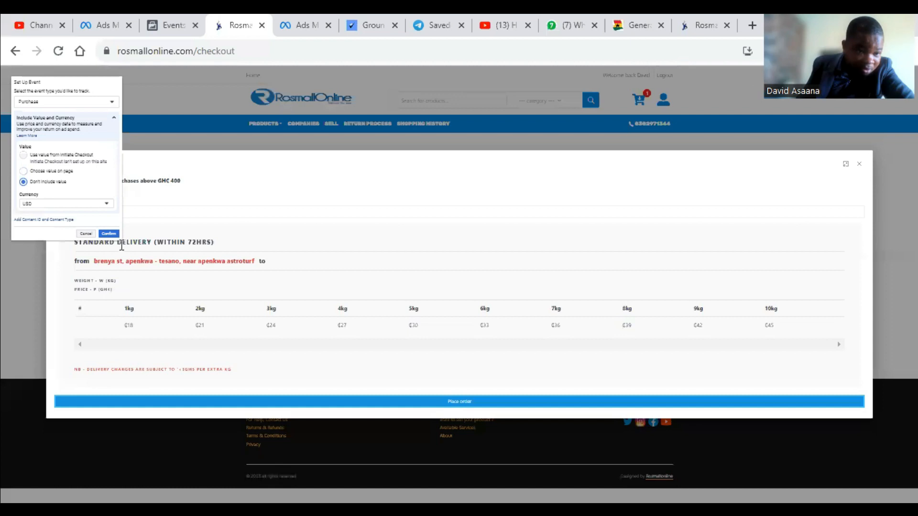
click(110, 233)
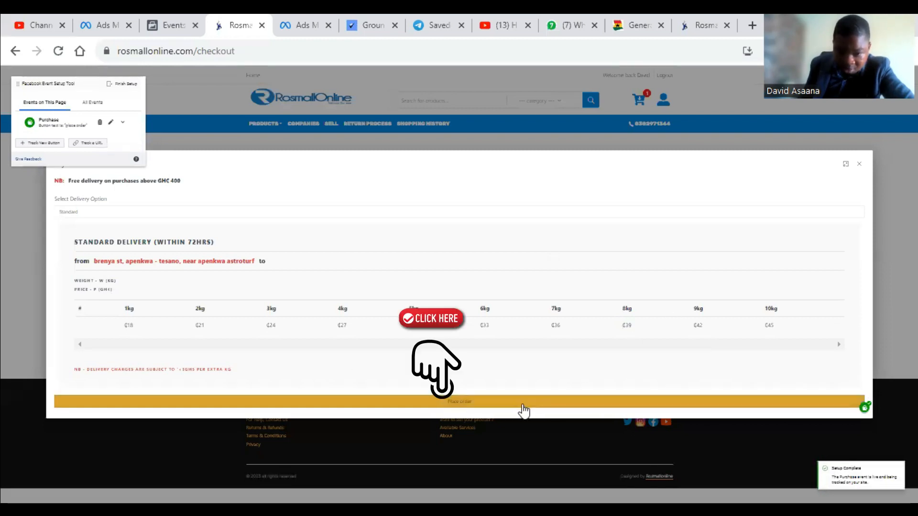
Place the order and look over the secure payment page's methods and card fields.
click(524, 403)
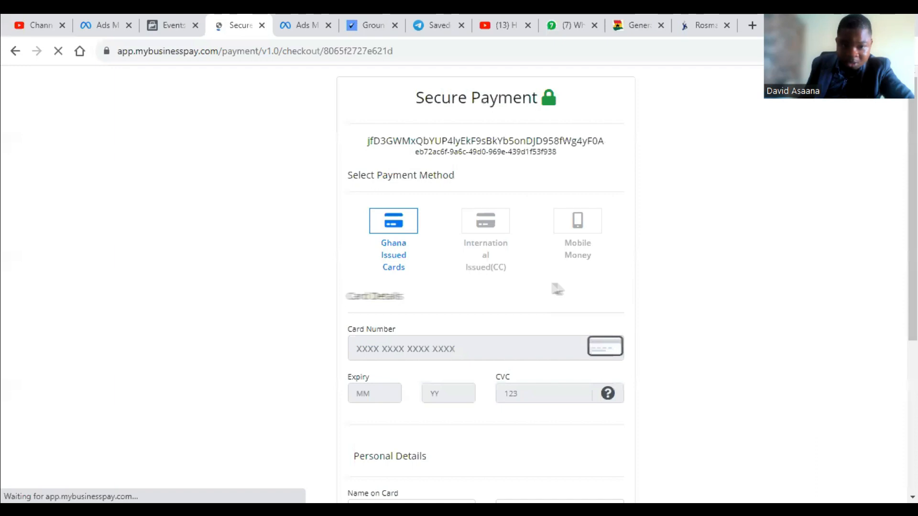
scroll(489, 311, down, 5)
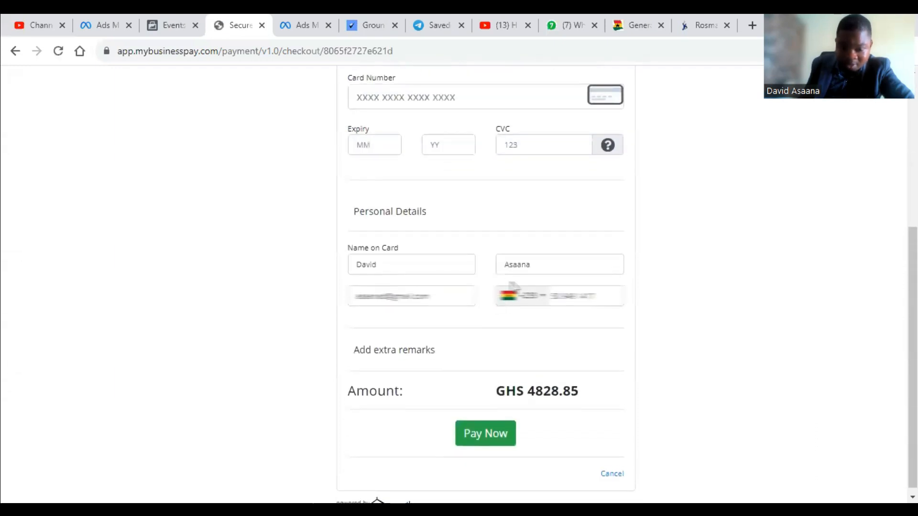
scroll(481, 242, up, 5)
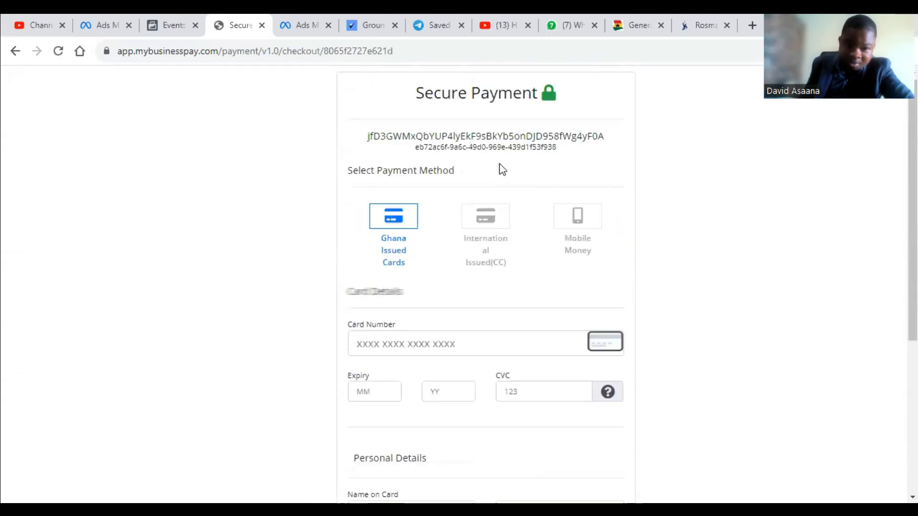
Review the rest of the secure payment page and check the Event Setup Tool's connection in Events Manager.
scroll(459, 226, down, 5)
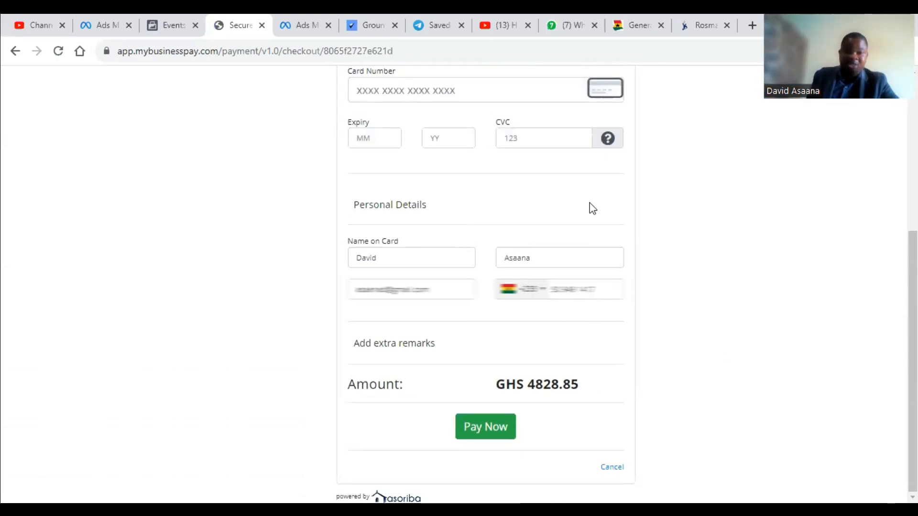
click(173, 15)
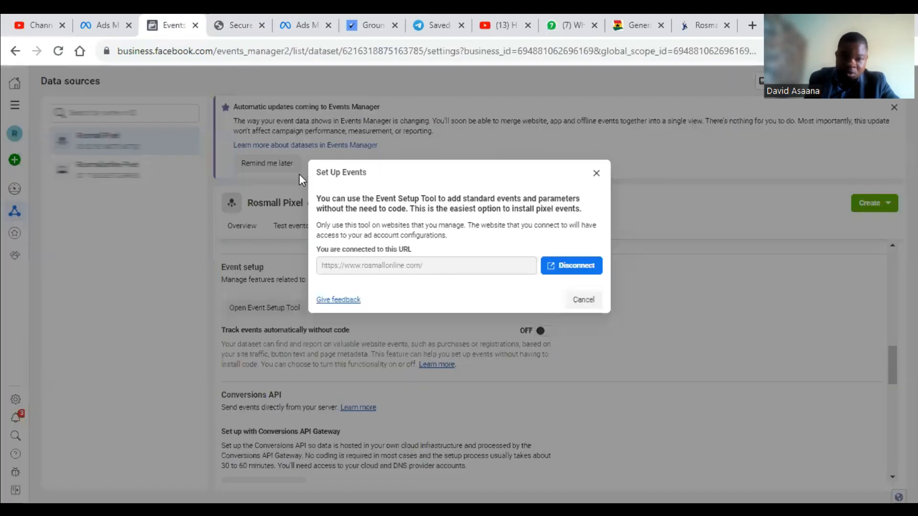
click(230, 15)
scroll(395, 128, up, 5)
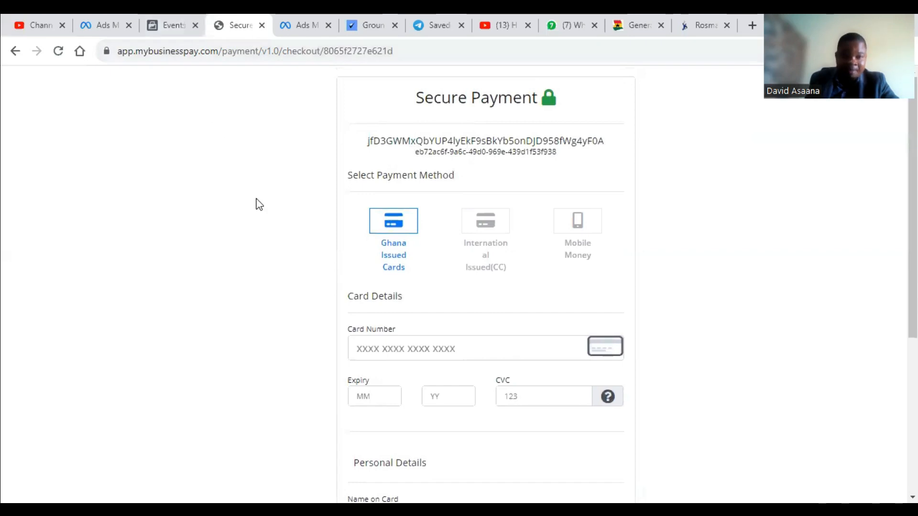
click(176, 19)
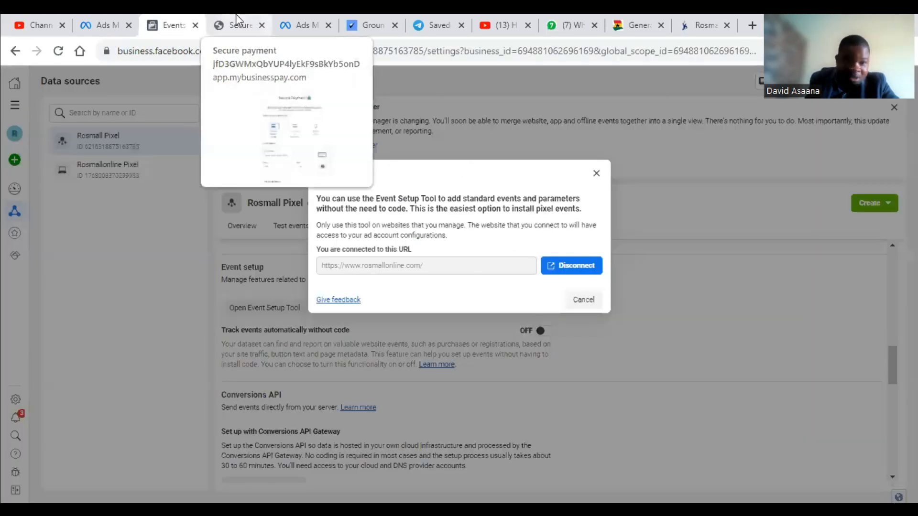
Return to the shop's cart page and finish the event setup with the Add to Cart, Initiate Checkout, Add Payment Info and Purchase events.
click(236, 20)
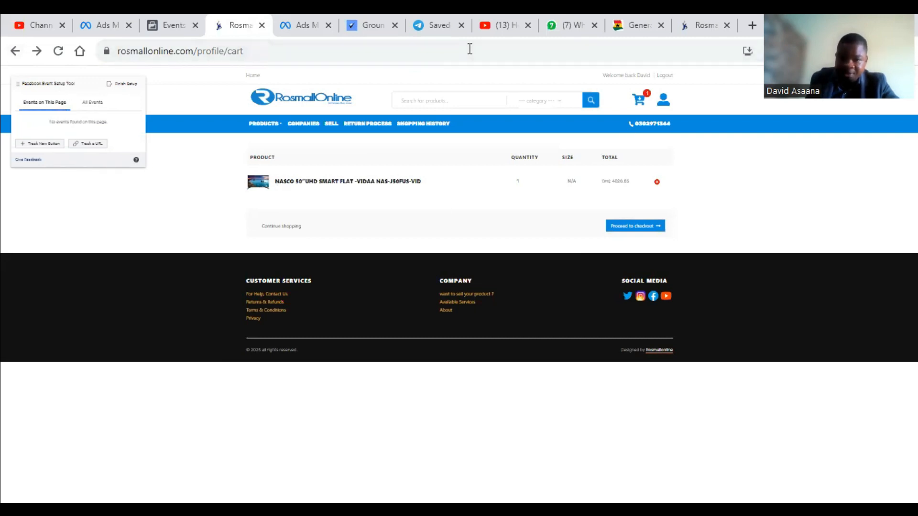
click(134, 83)
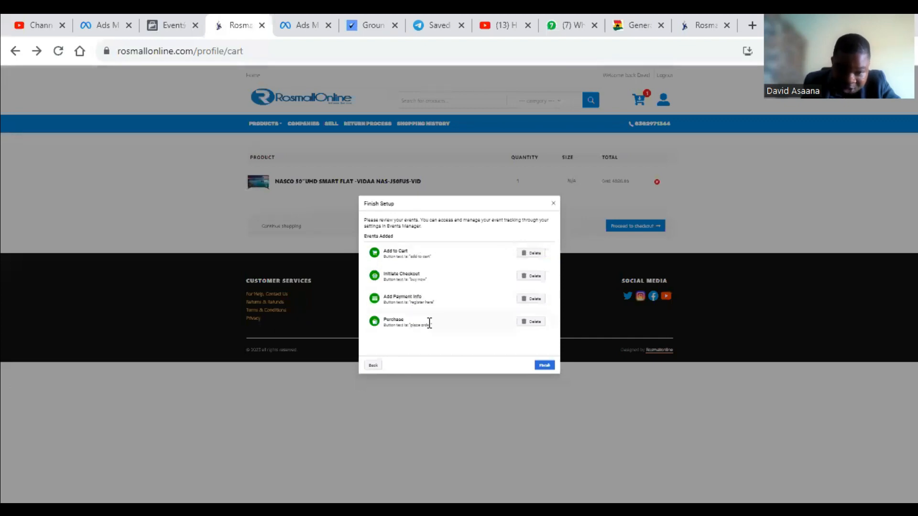
click(544, 366)
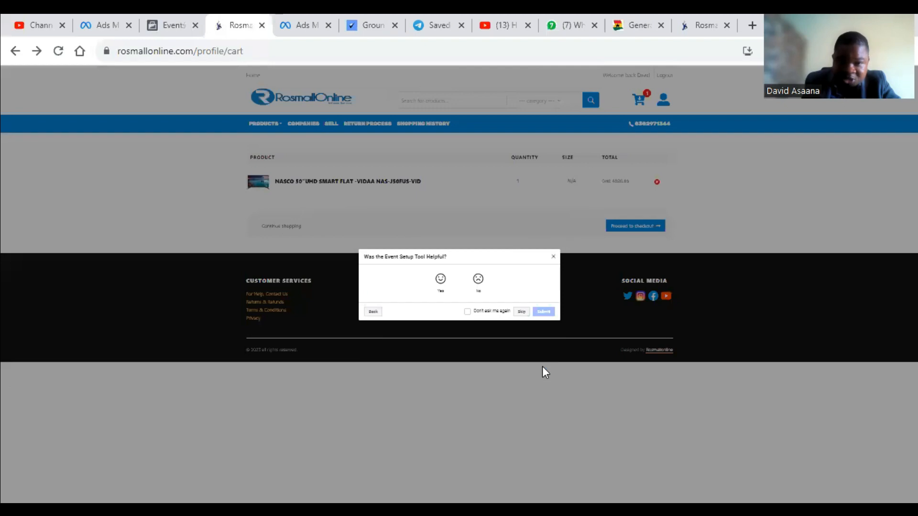
Increase the browser zoom to bring the shop page back to a comfortable reading size.
click(910, 50)
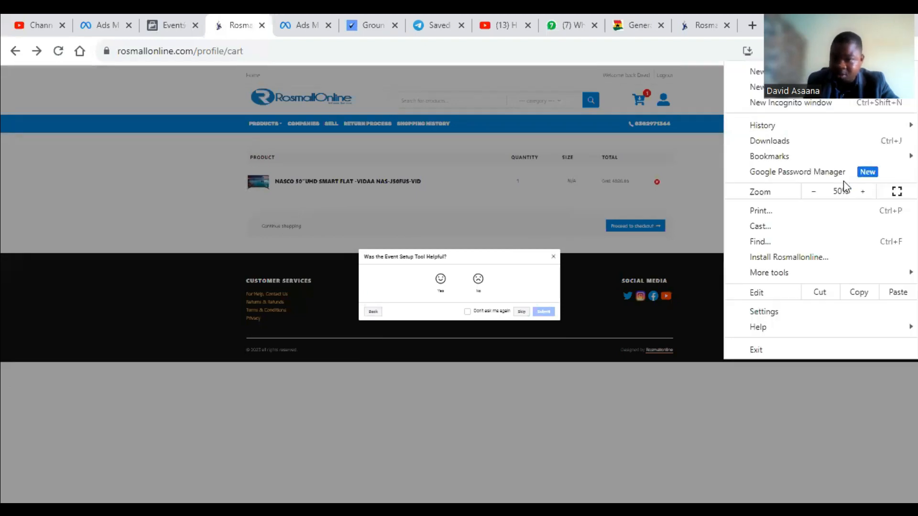
click(862, 191)
click(863, 192)
click(863, 192)
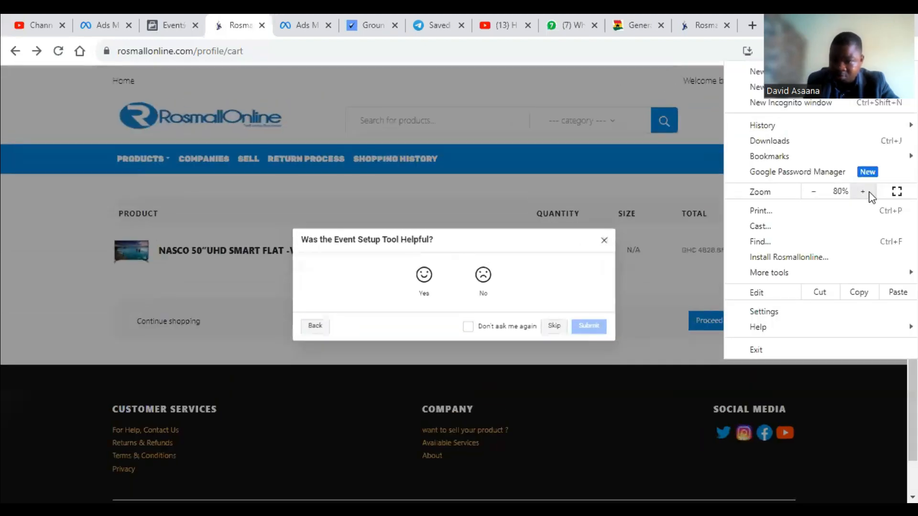
click(863, 192)
click(869, 193)
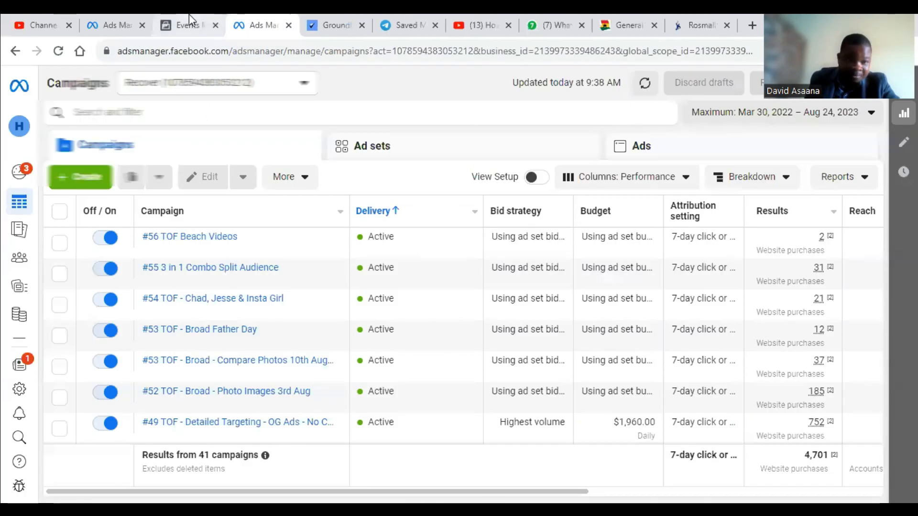
Reload the Rosmall Pixel page in Events Manager and examine the event activity and event list in its overview.
click(174, 13)
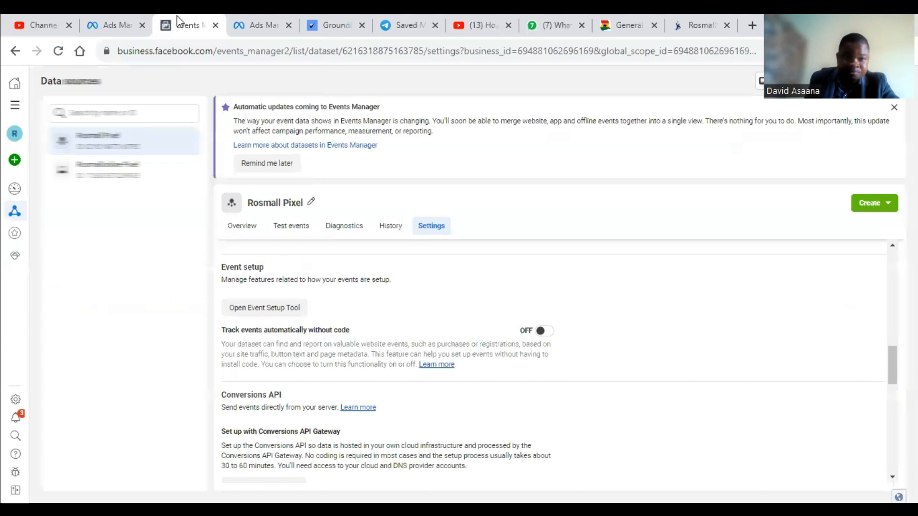
click(260, 14)
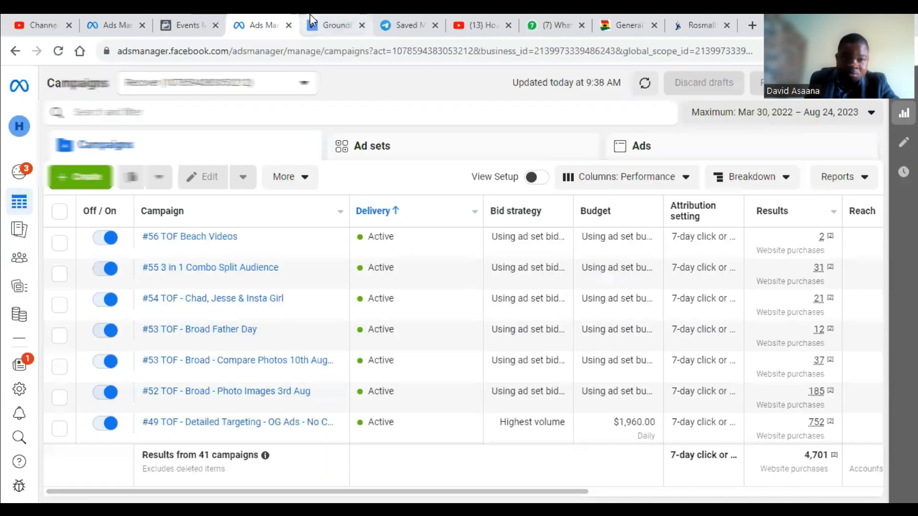
click(186, 17)
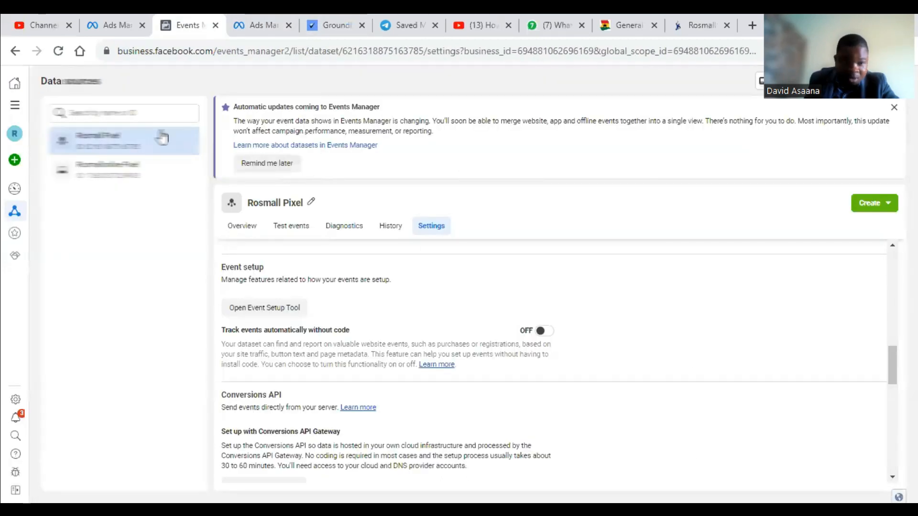
click(58, 51)
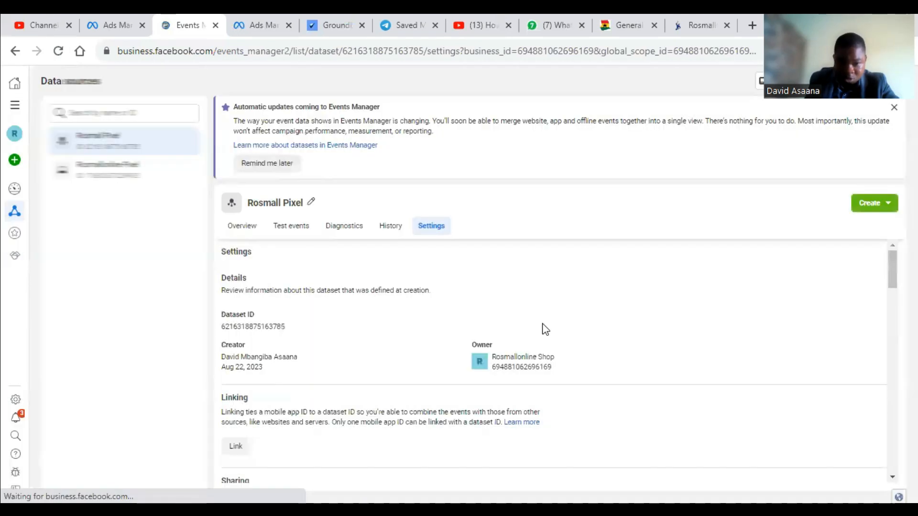
scroll(564, 330, down, 20)
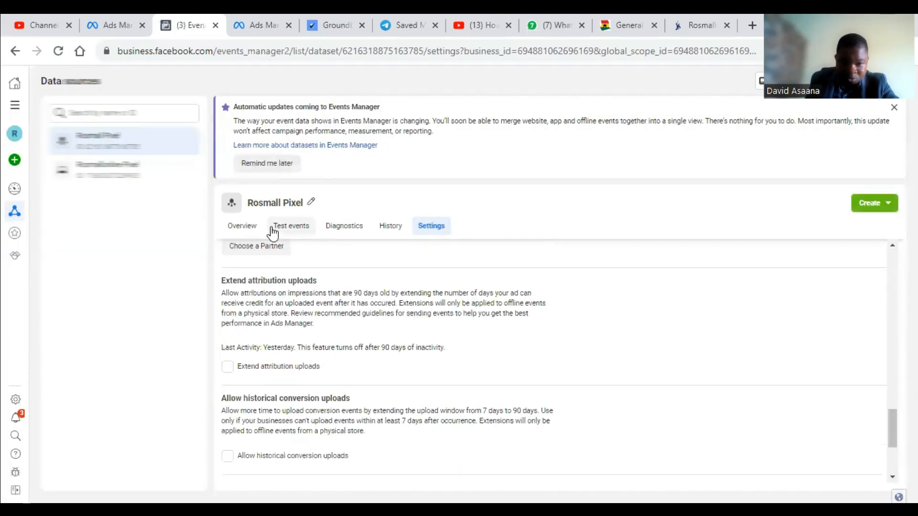
click(242, 232)
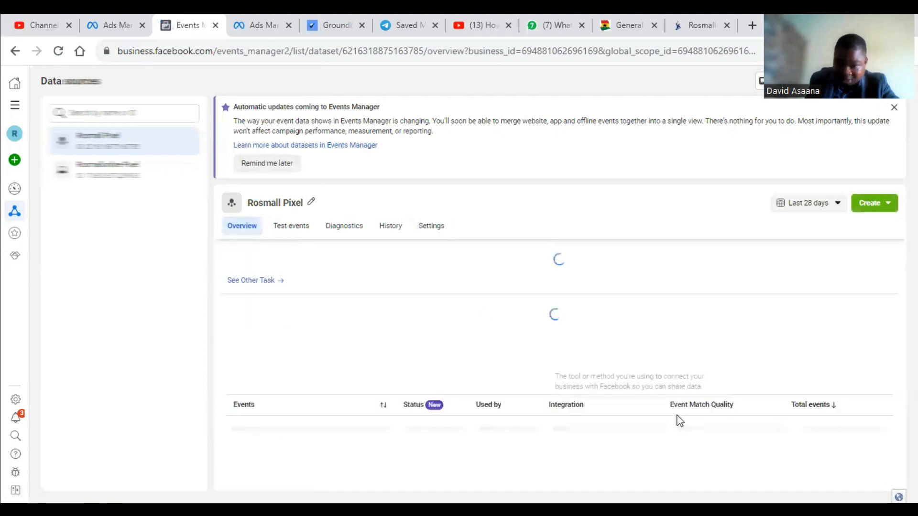
scroll(552, 427, down, 3)
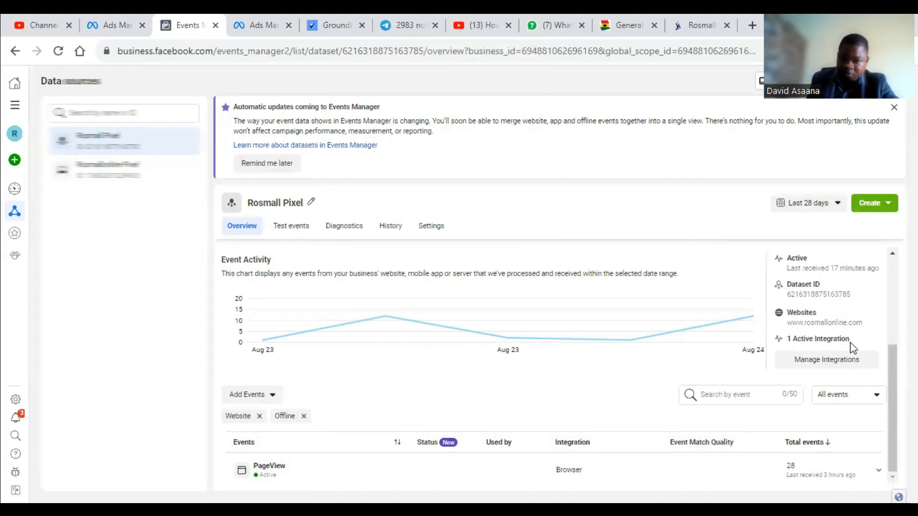
Start a custom conversion for the Rosmall Pixel and name it "add to cart".
mouse_move(7, 162)
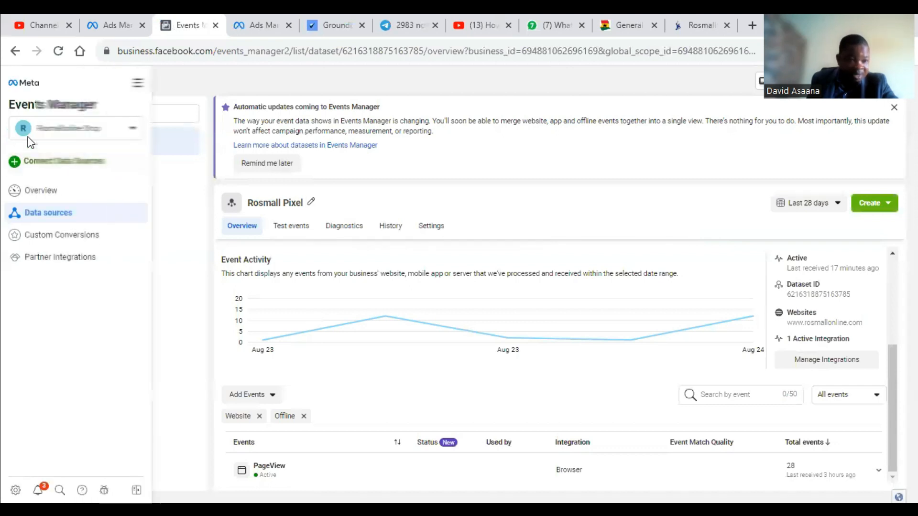
click(81, 235)
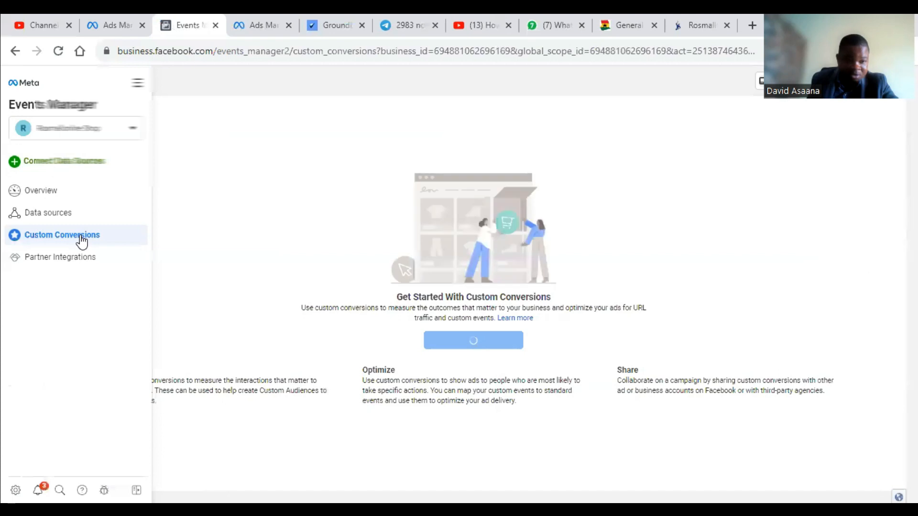
click(484, 345)
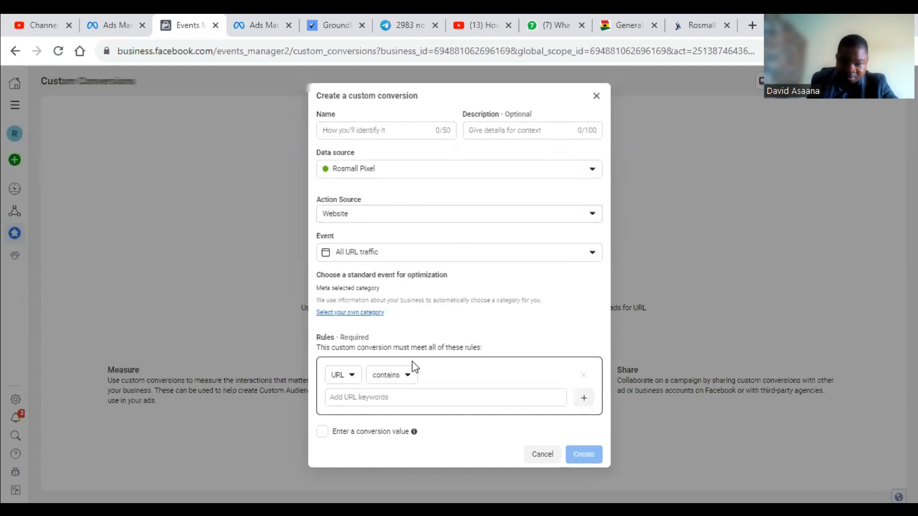
click(376, 132)
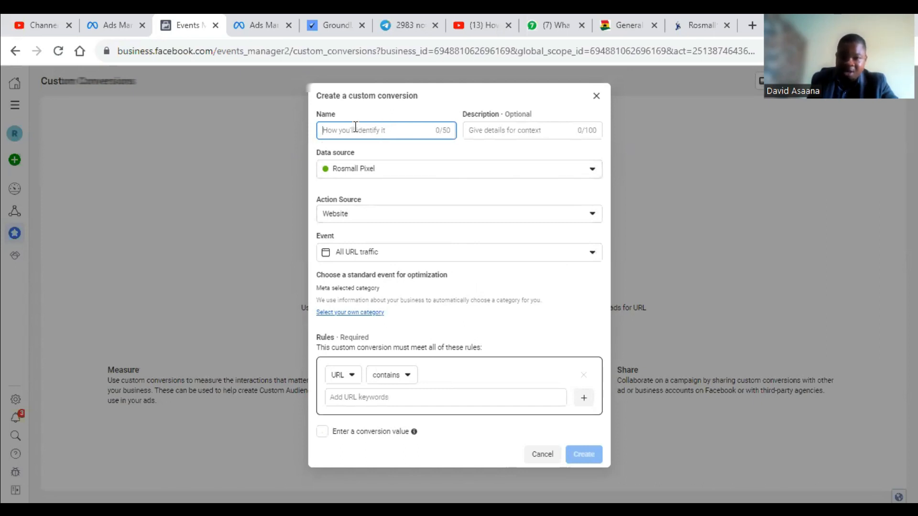
text(add to cart)
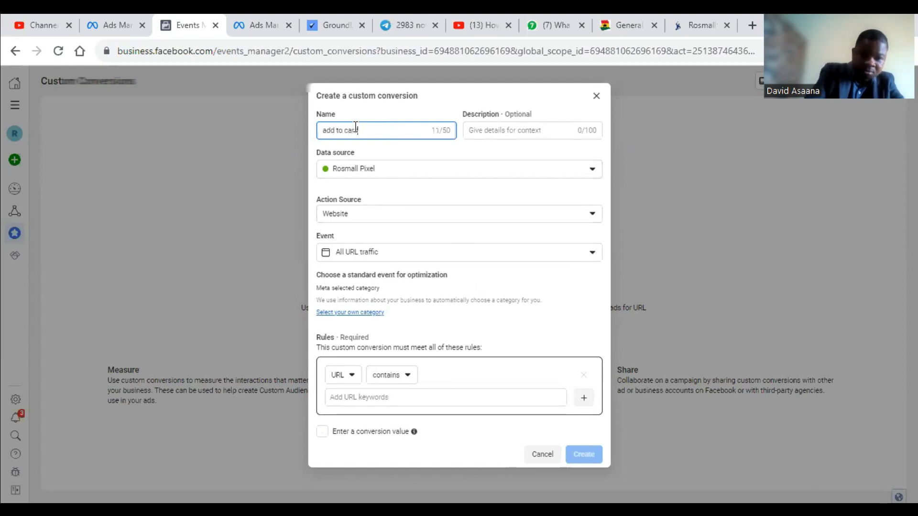
On the RosmallOnline shop, add the NASCO 50" UHD Smart TV to the cart and log in with the saved account.
click(690, 17)
scroll(714, 351, down, 4)
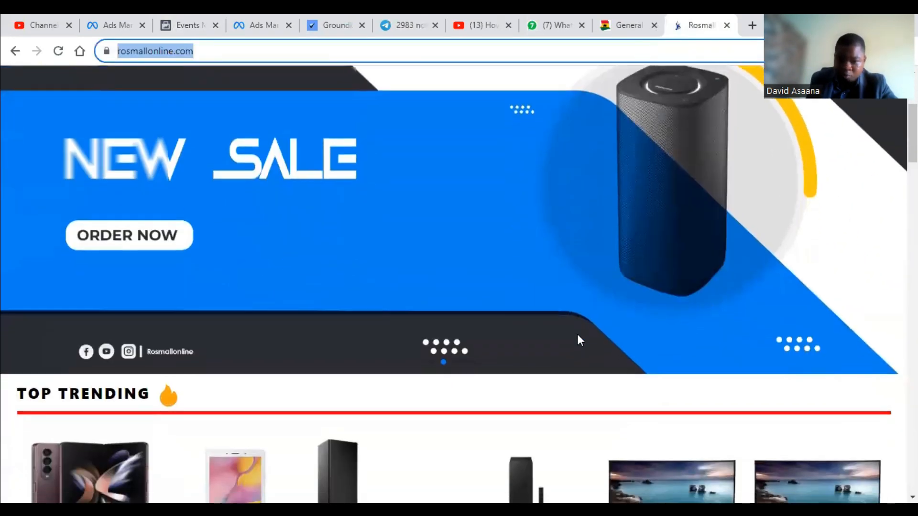
scroll(578, 334, down, 5)
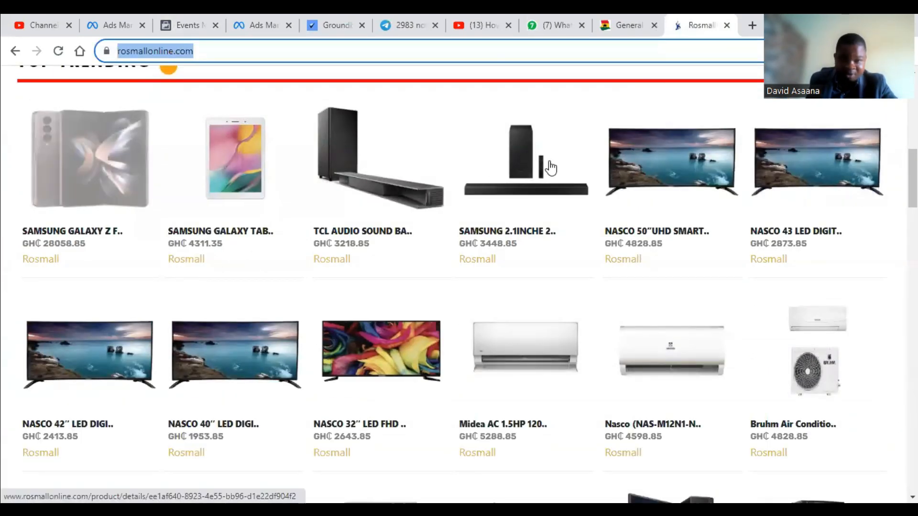
click(661, 159)
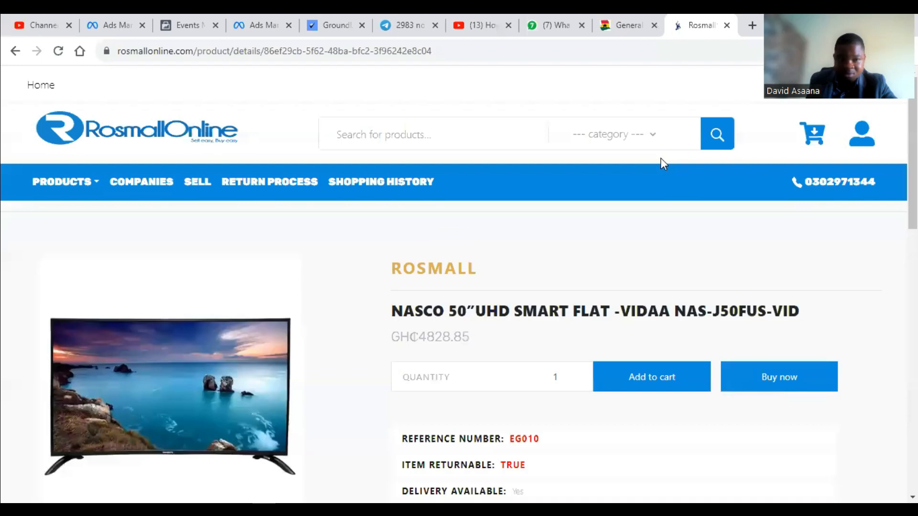
click(644, 382)
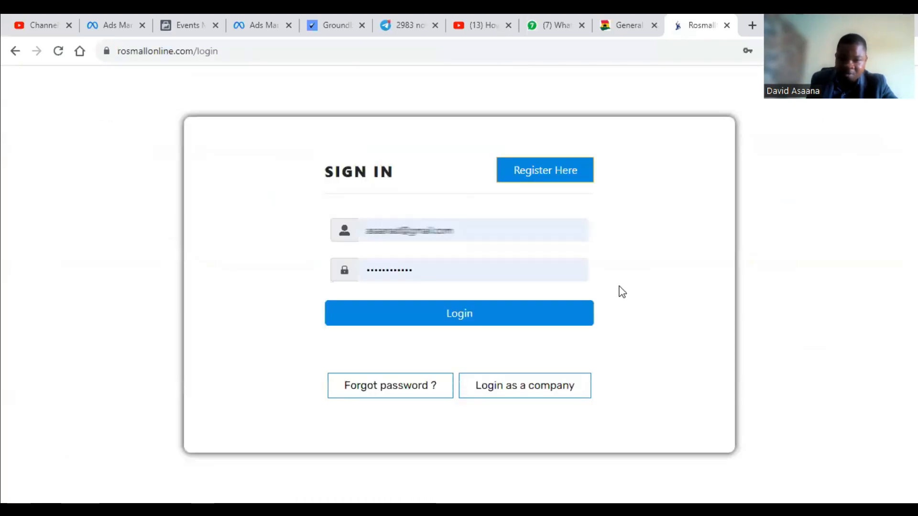
click(522, 312)
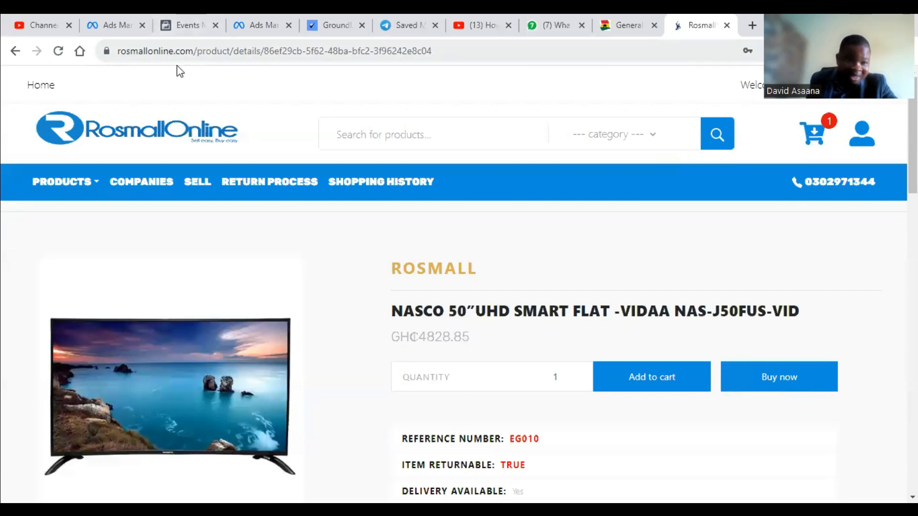
Check the TV product page's URL and open rosmallonline.com in a new browser tab.
mouse_move(271, 41)
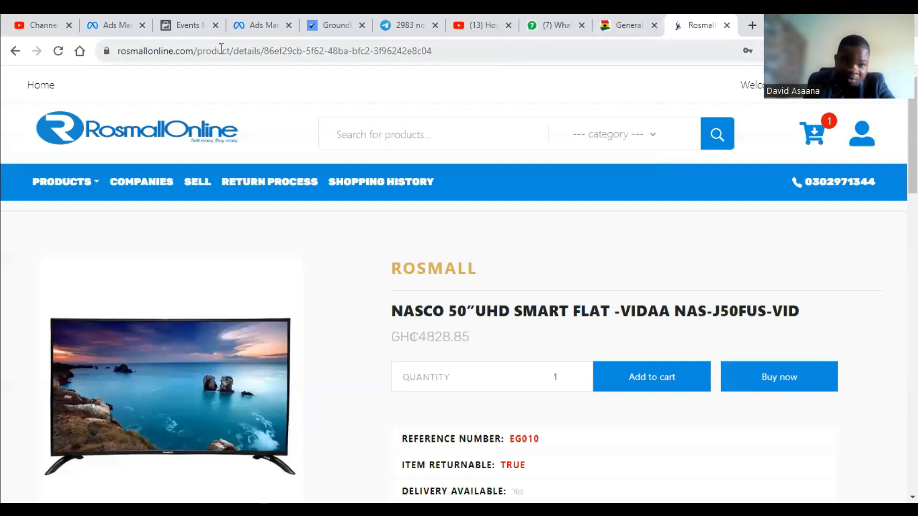
click(752, 25)
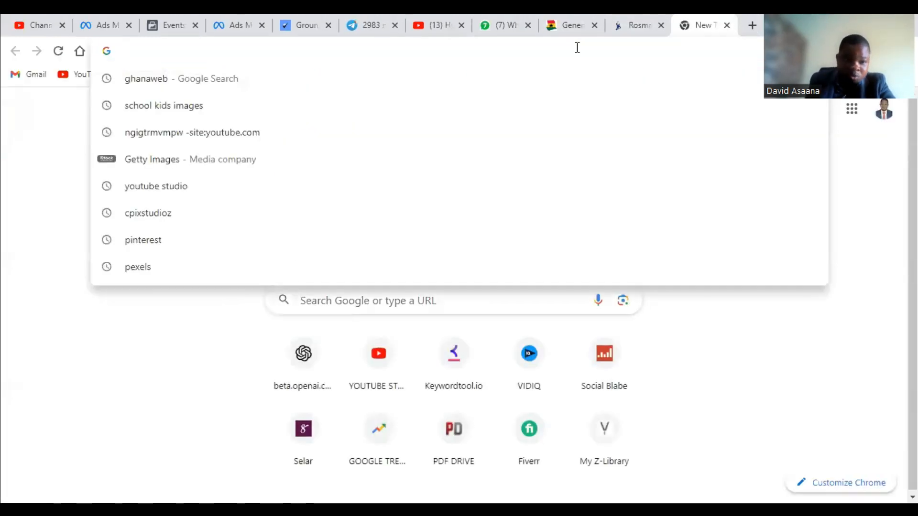
text(ro)
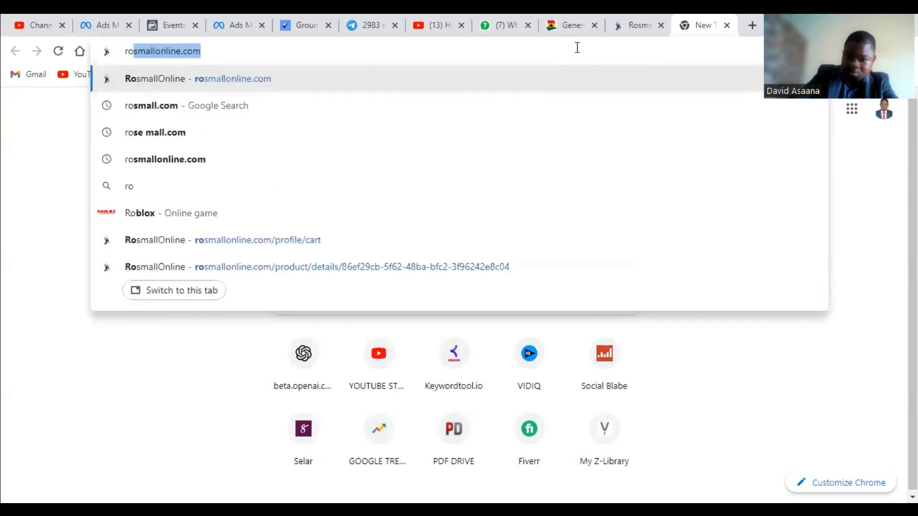
key(Return)
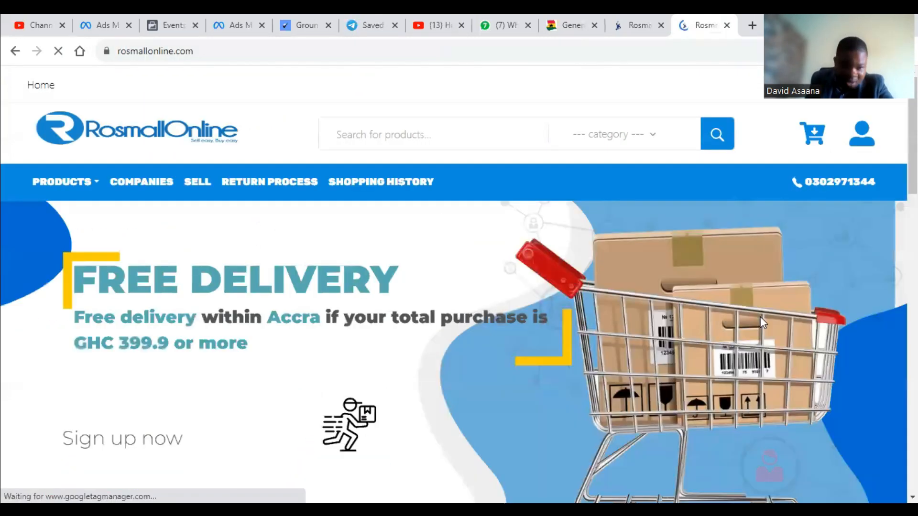
Add the SONY Wireless Stereo Headset - MDR-XB900BT to the cart and log in with the saved account.
scroll(760, 319, down, 20)
scroll(650, 335, up, 10)
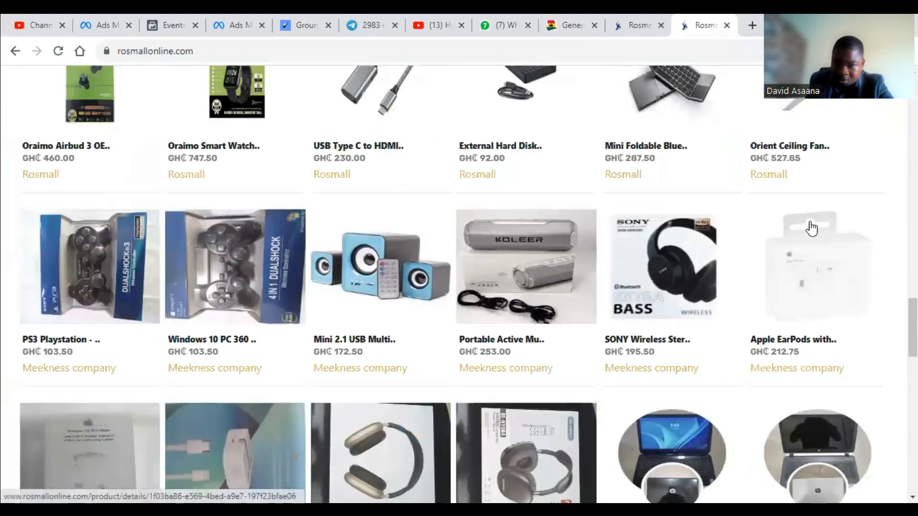
click(705, 268)
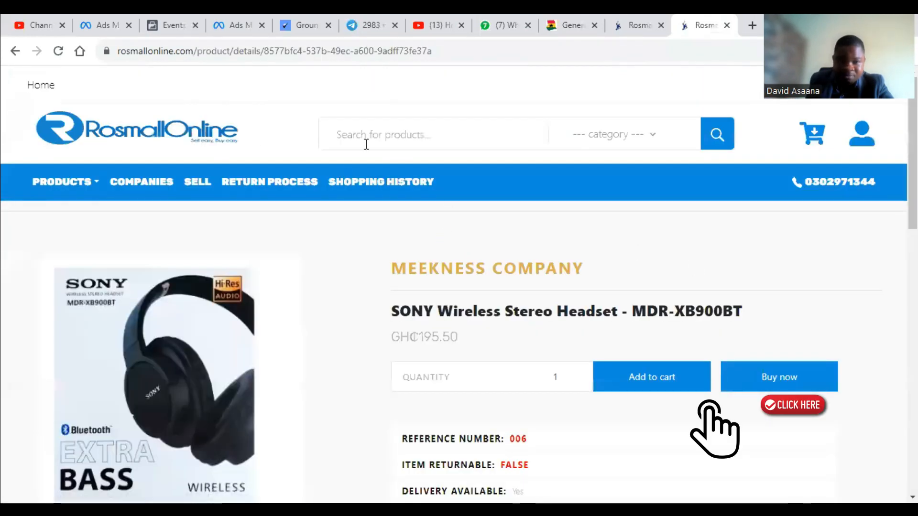
click(681, 378)
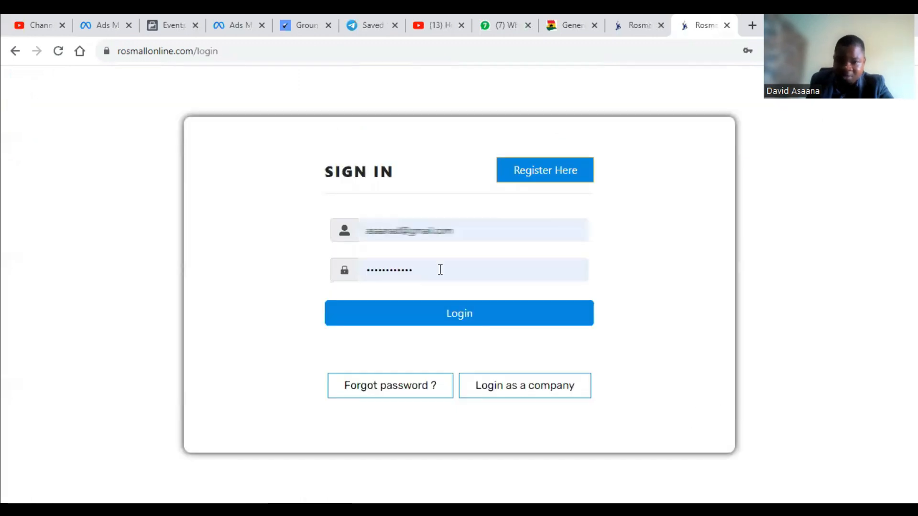
key(Return)
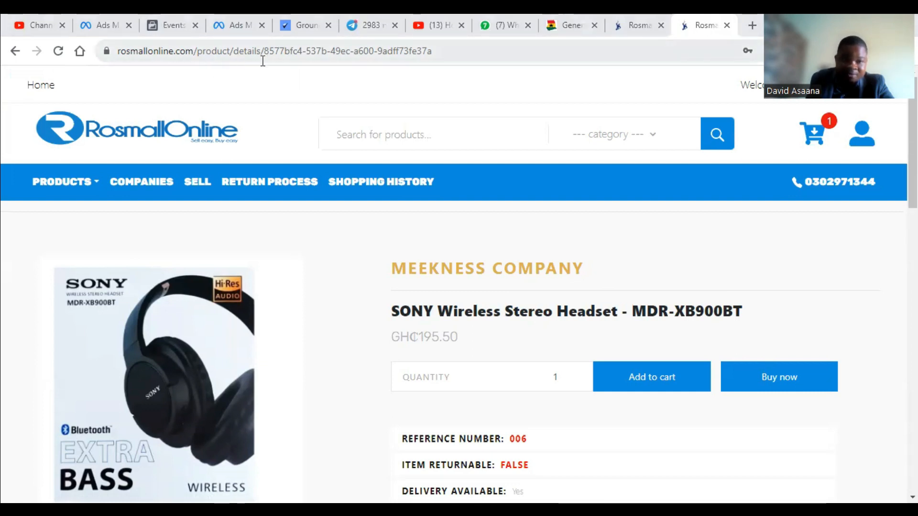
Compare the TV and headset product page URLs and open the SONY Wireless Stereo Headset page in a new browser tab.
click(636, 17)
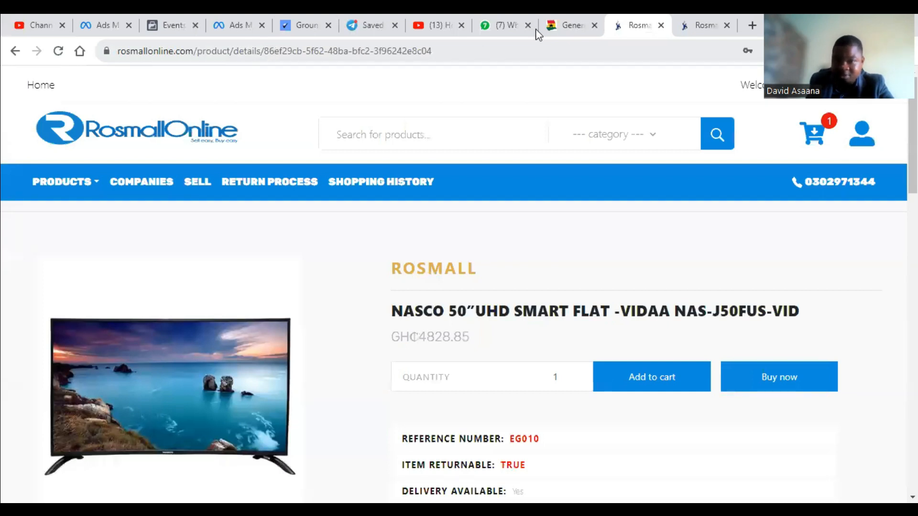
click(696, 24)
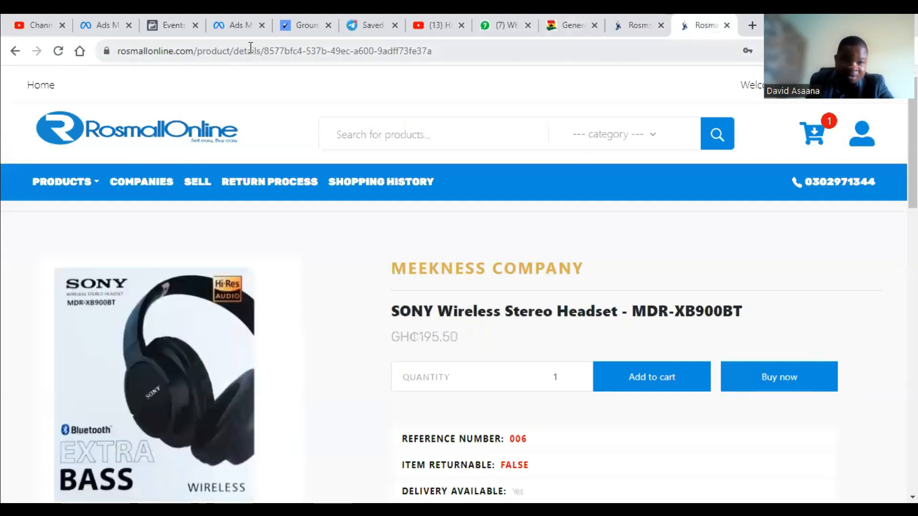
click(754, 25)
click(588, 51)
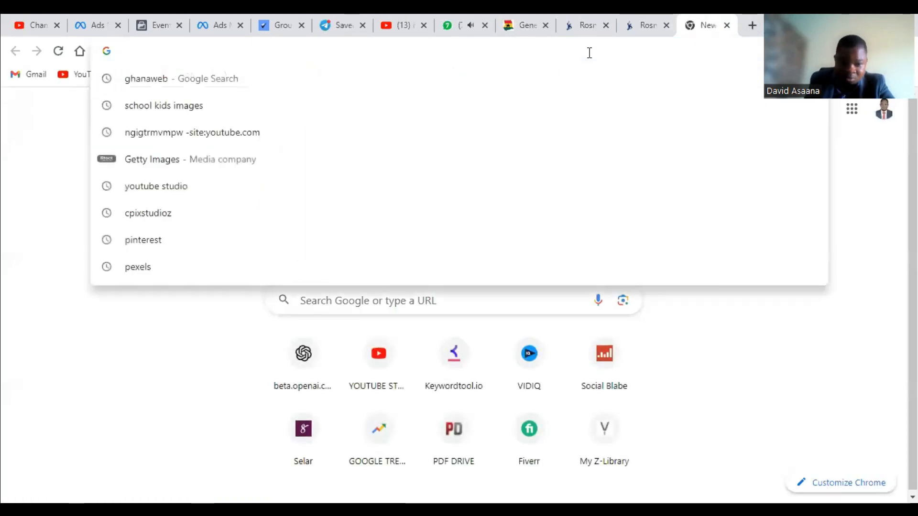
text(ros)
key(Return)
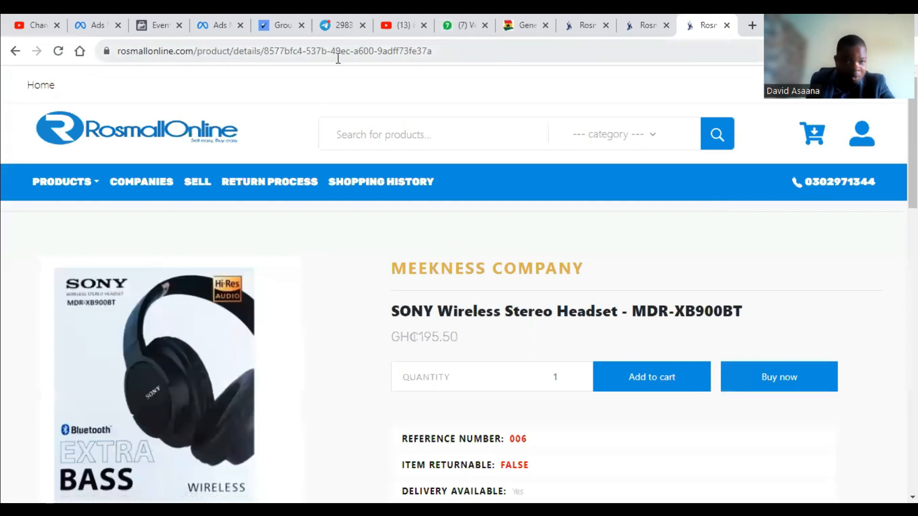
Compare the SONY headset page's URL with the product in the cart against the freshly opened page with an empty cart.
click(646, 26)
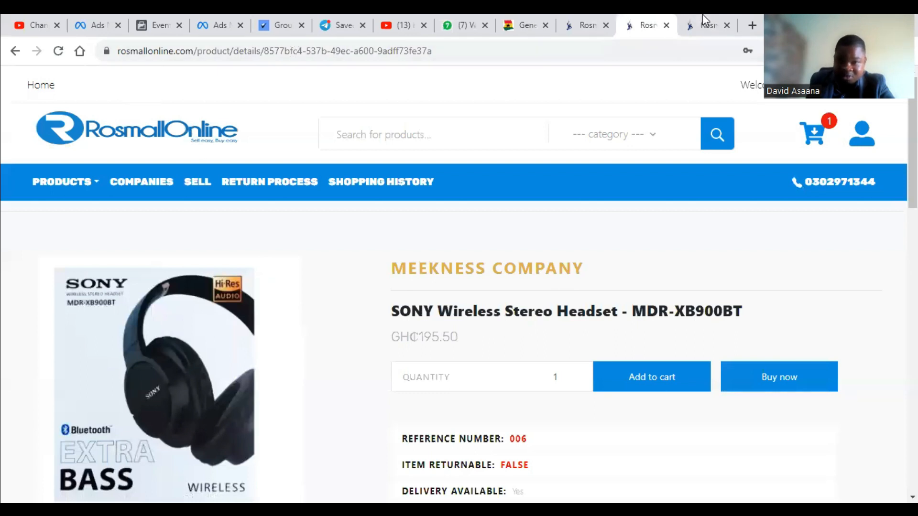
click(709, 28)
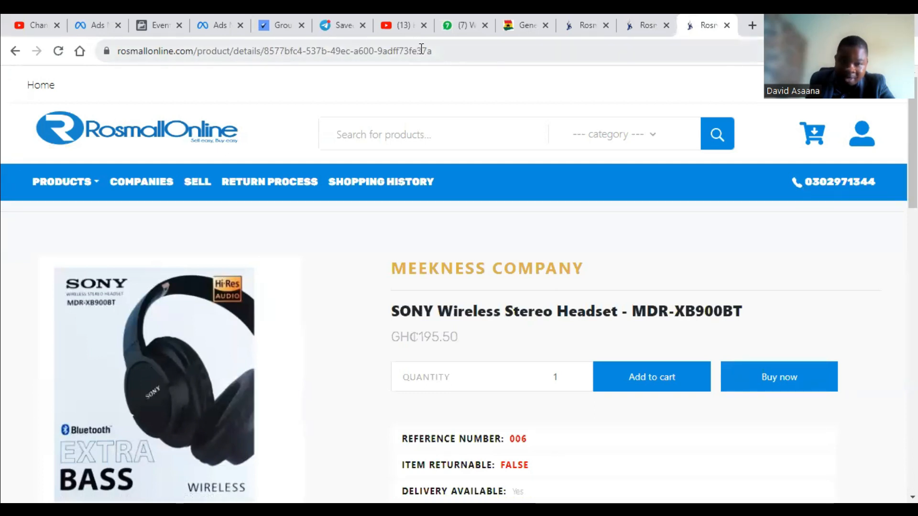
click(648, 24)
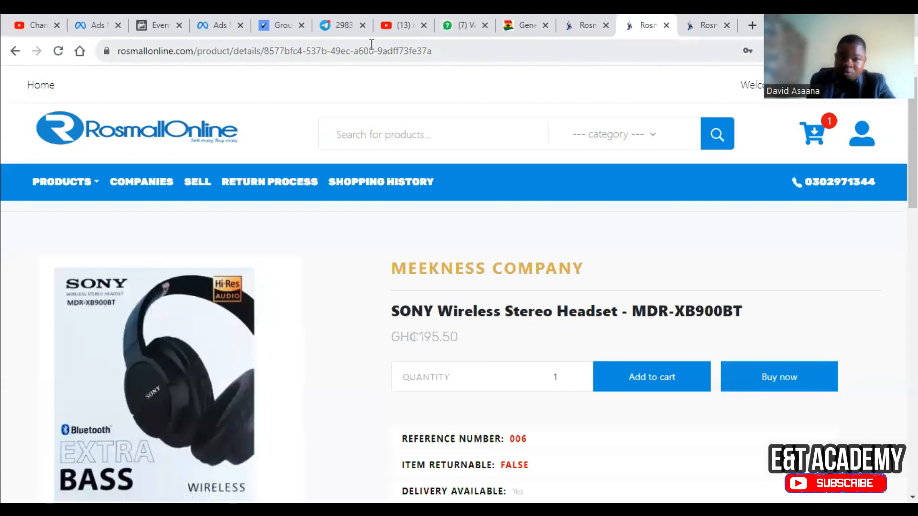
click(709, 23)
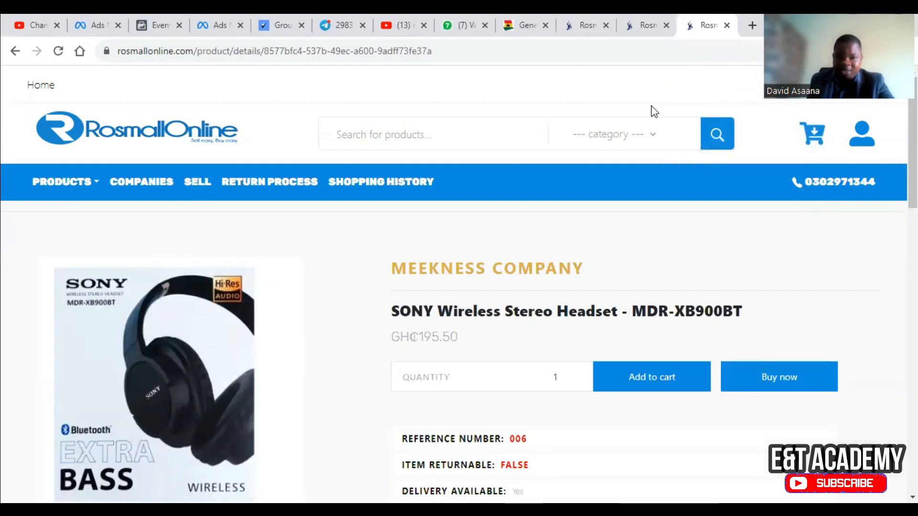
click(648, 25)
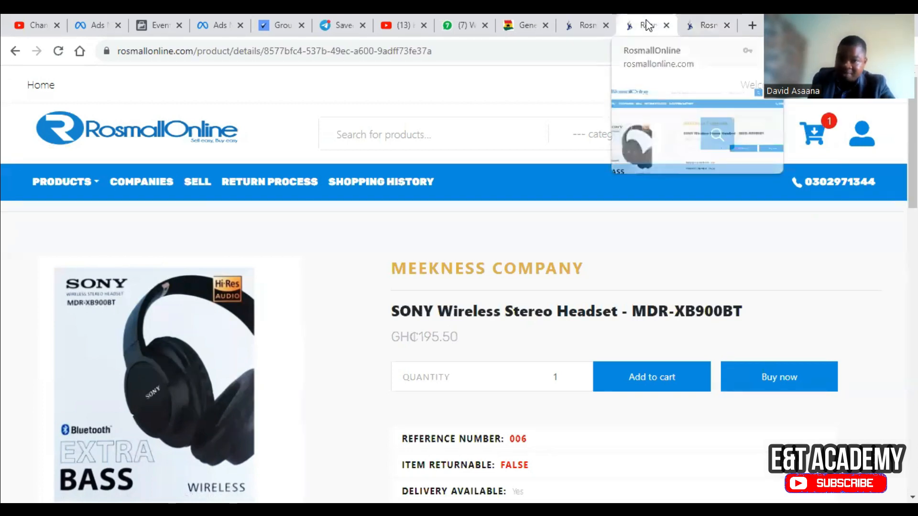
click(706, 25)
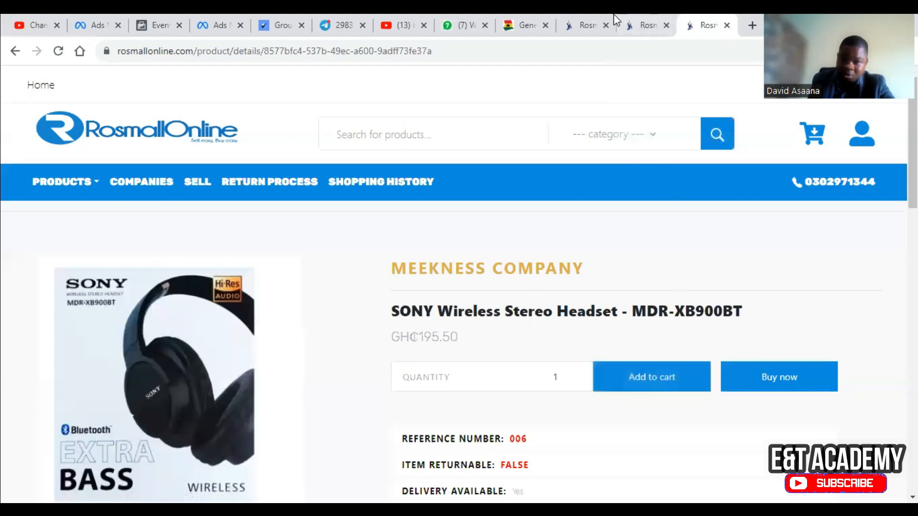
click(645, 25)
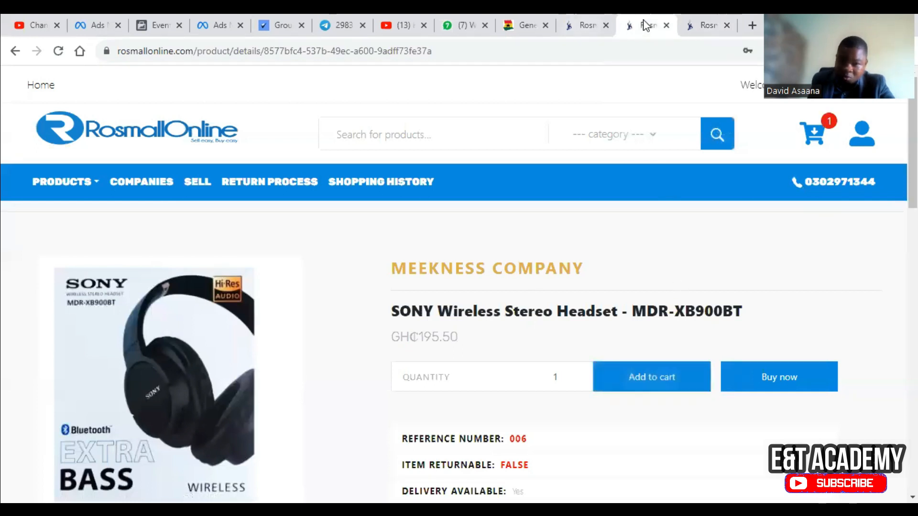
Add the SONY headset to the cart again and review the product page URLs against the custom conversion's URL rule.
click(676, 386)
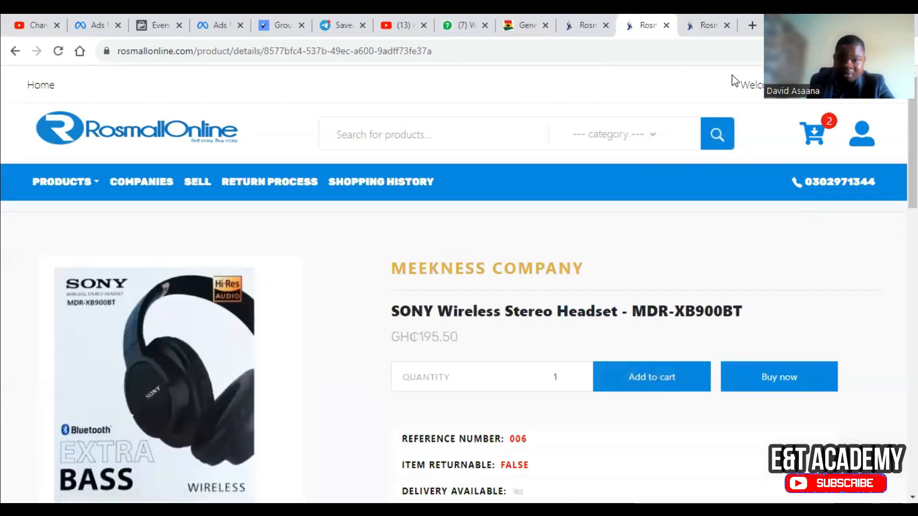
click(702, 30)
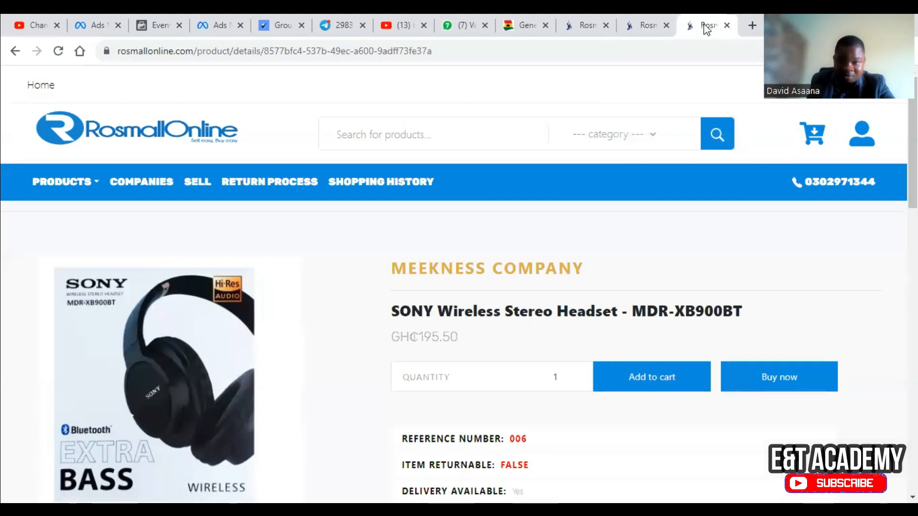
click(645, 26)
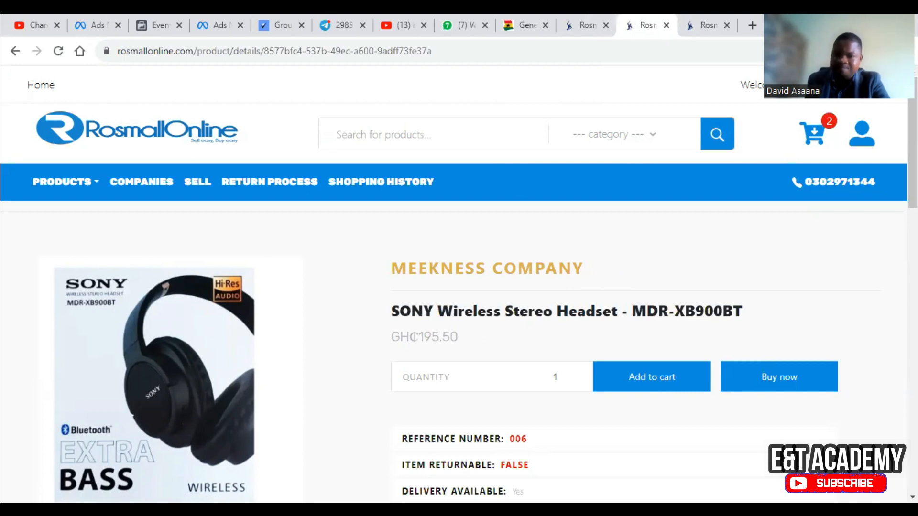
mouse_move(577, 30)
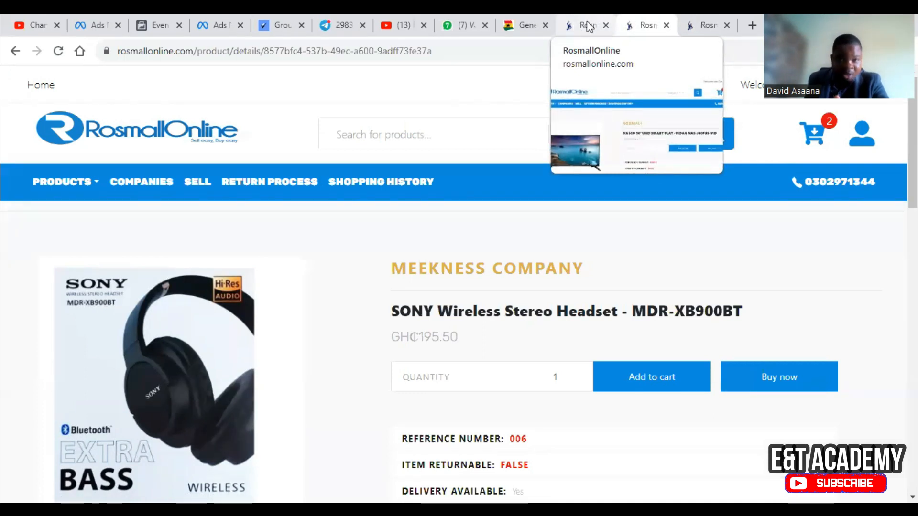
click(587, 30)
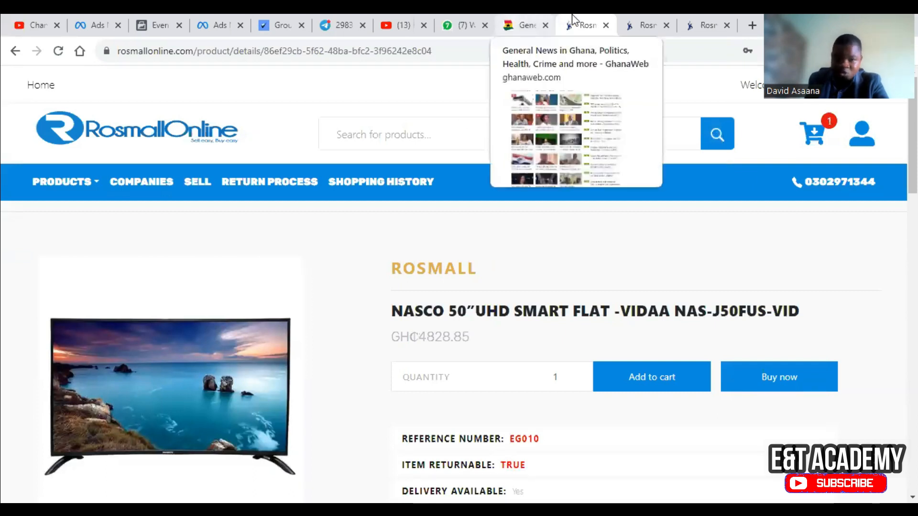
click(154, 25)
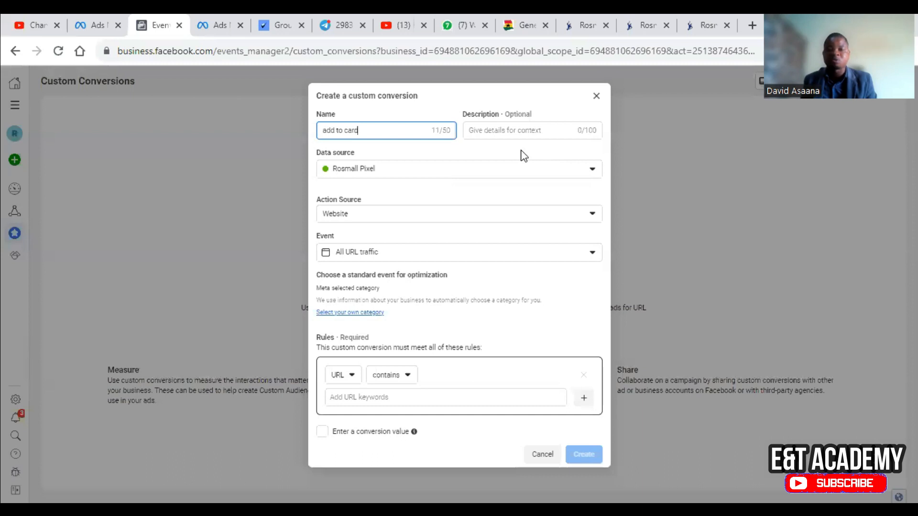
click(699, 26)
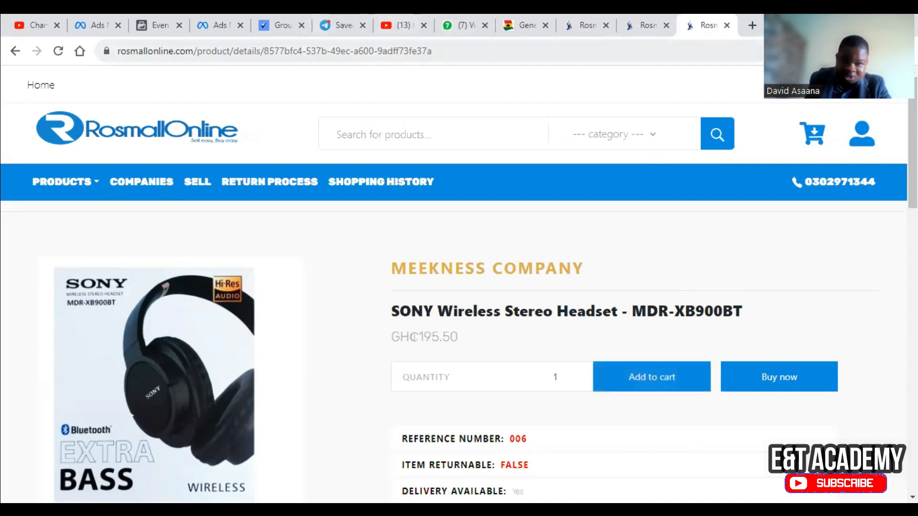
Open gietworldwide.com in a new browser tab.
click(754, 23)
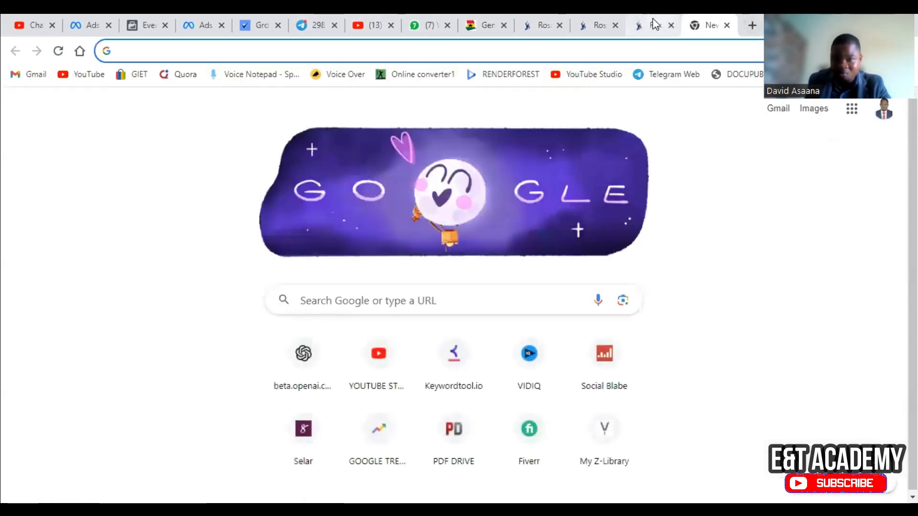
click(656, 24)
click(708, 25)
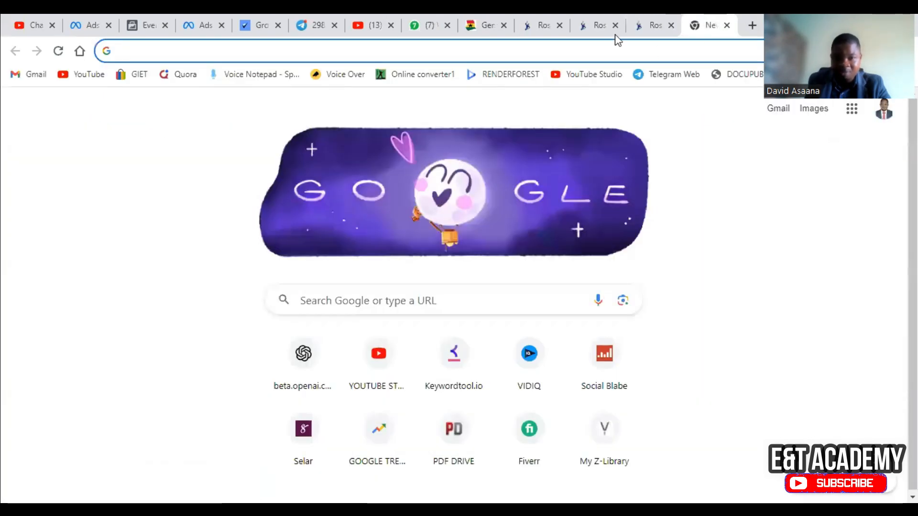
click(604, 43)
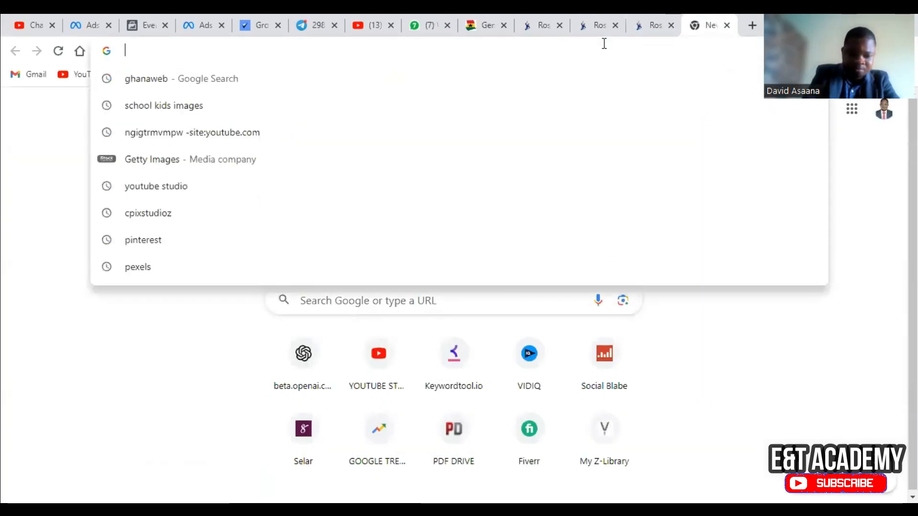
text(giet)
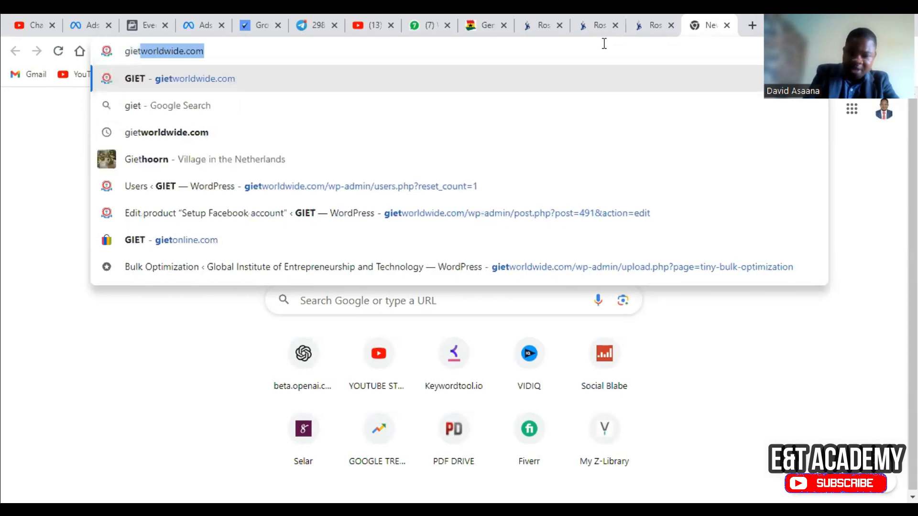
key(Return)
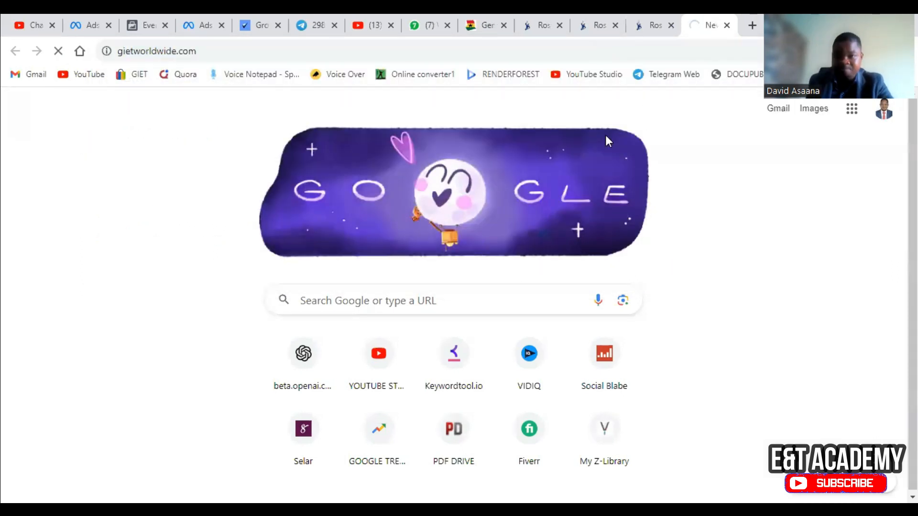
Open the Setup Facebook account product in the GIET shop and add it to the cart twice.
scroll(497, 272, down, 4)
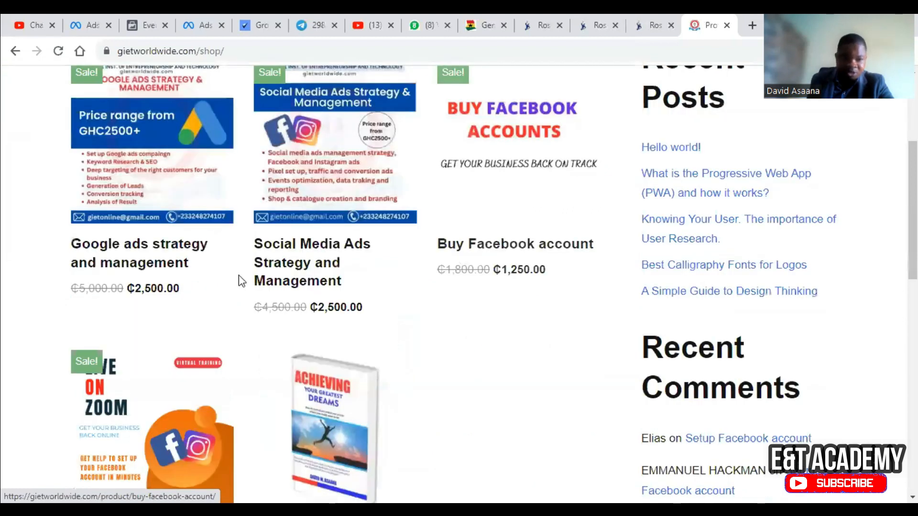
scroll(431, 206, down, 1)
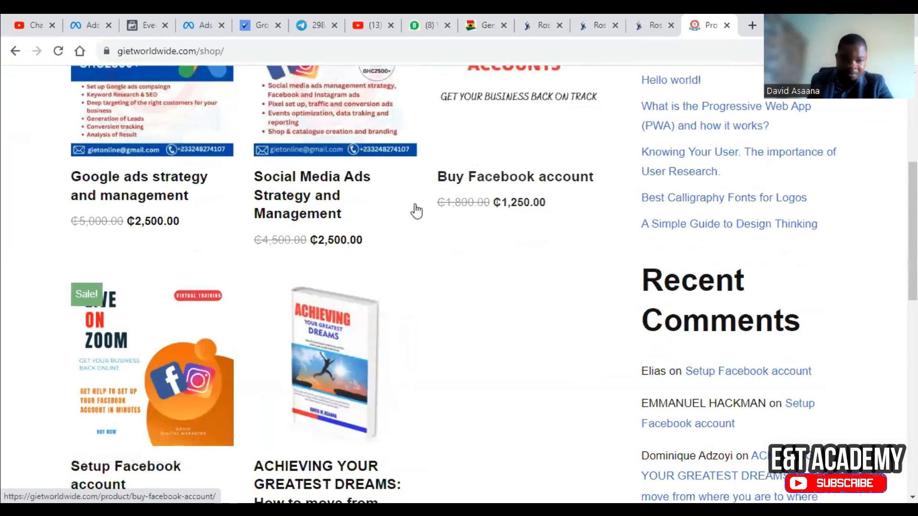
click(147, 349)
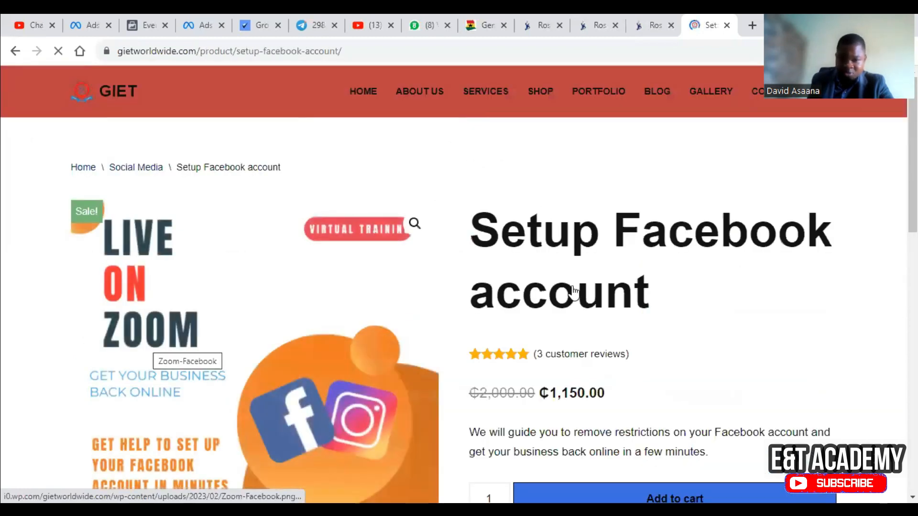
scroll(655, 190, down, 4)
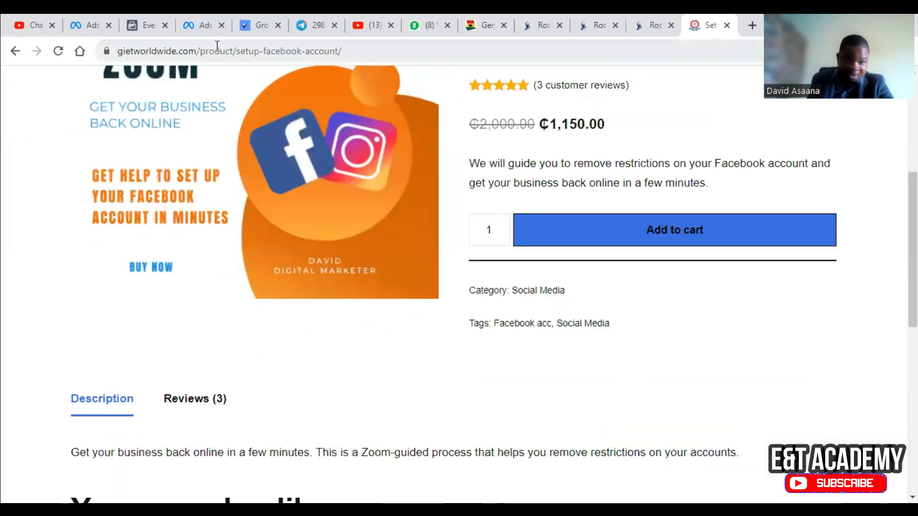
click(693, 241)
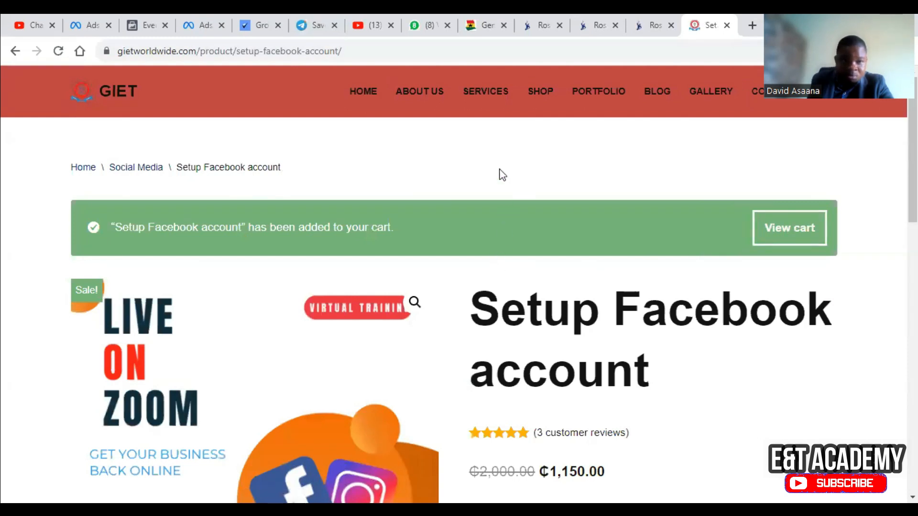
scroll(764, 267, down, 5)
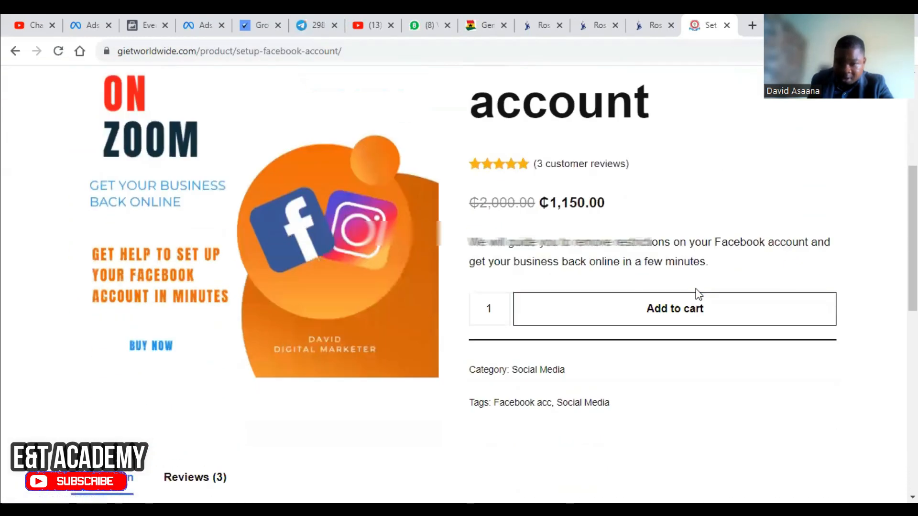
click(698, 298)
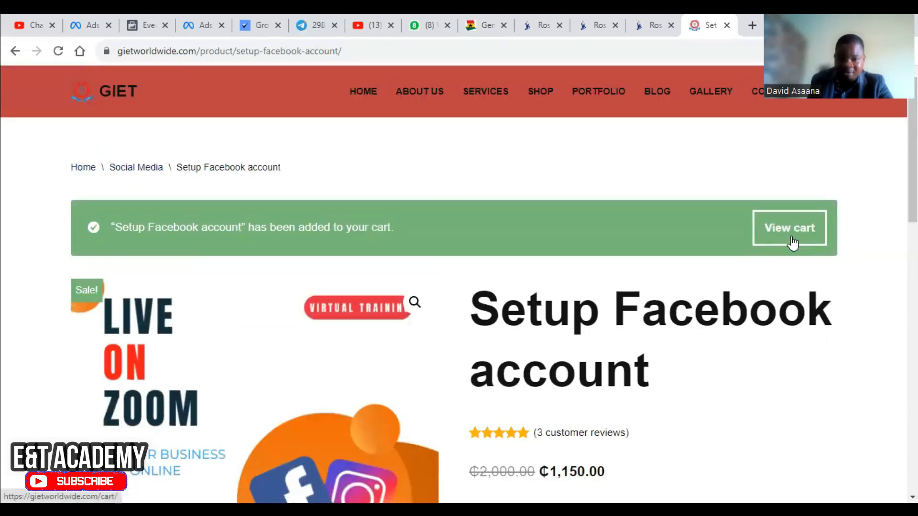
Examine the GIET cart page and its URL, return to the product page, and check the custom conversion form's URL rule.
click(791, 237)
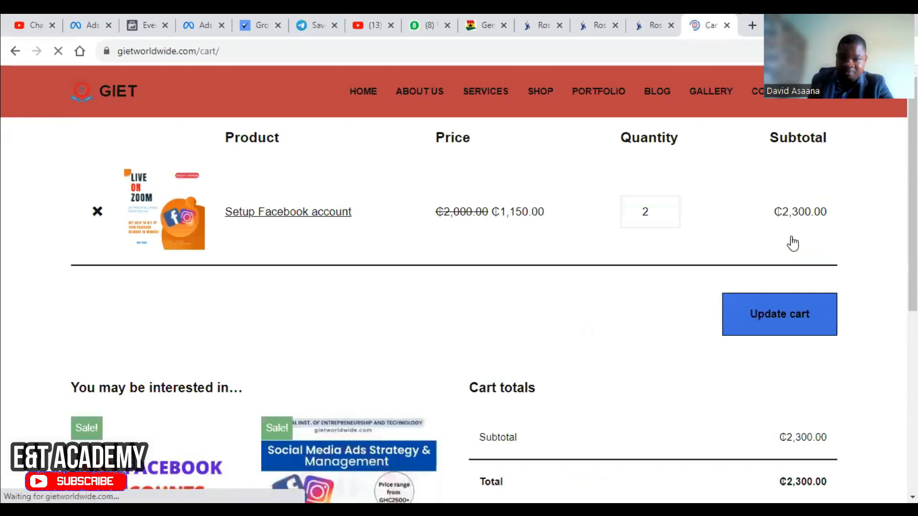
scroll(671, 377, down, 3)
scroll(518, 197, up, 3)
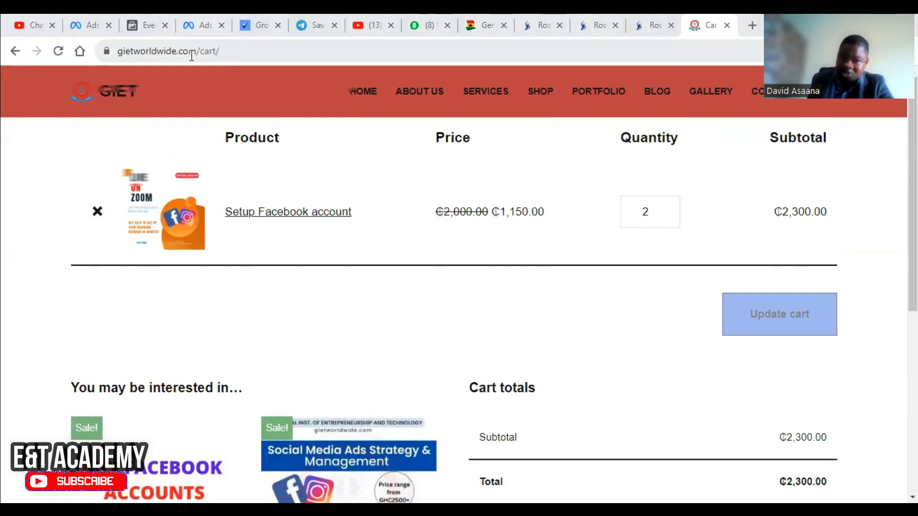
click(15, 51)
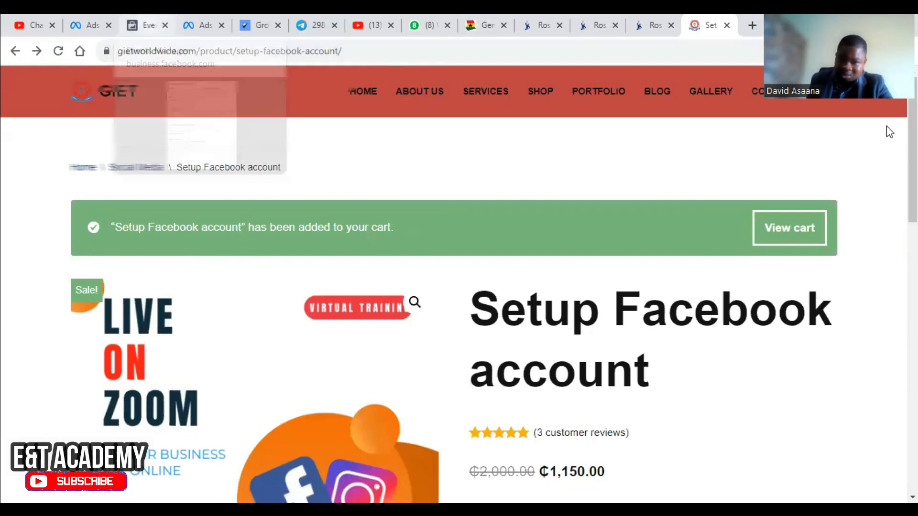
click(146, 25)
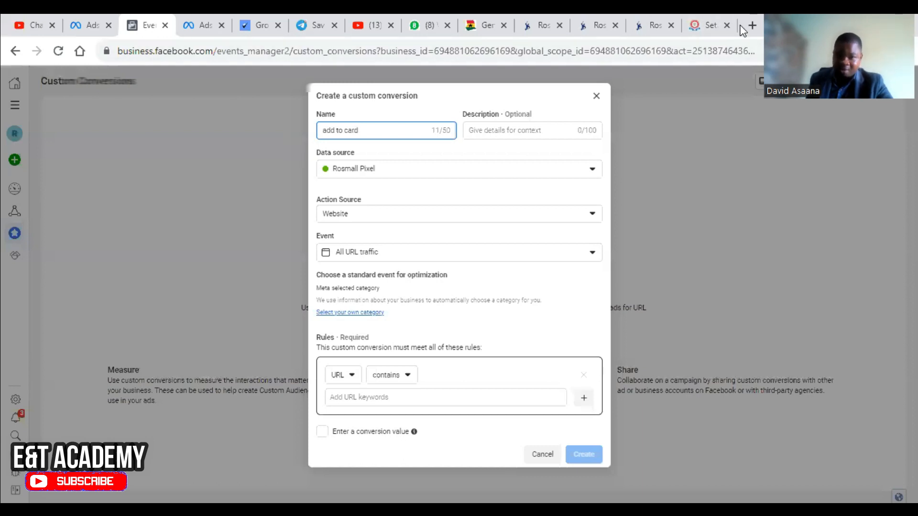
click(702, 21)
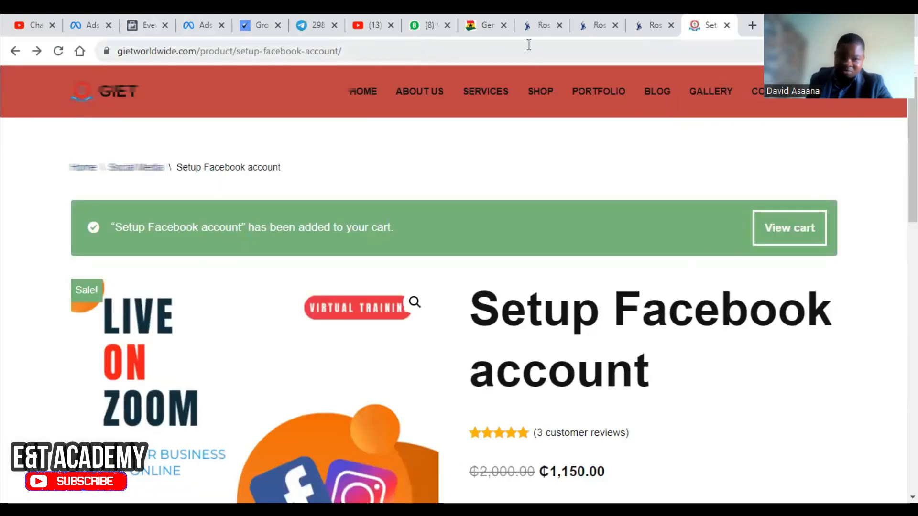
click(799, 227)
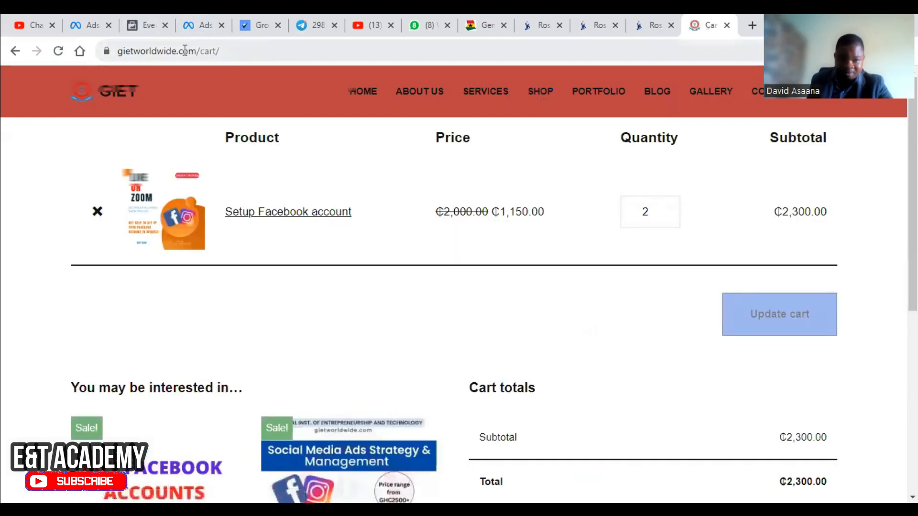
click(143, 23)
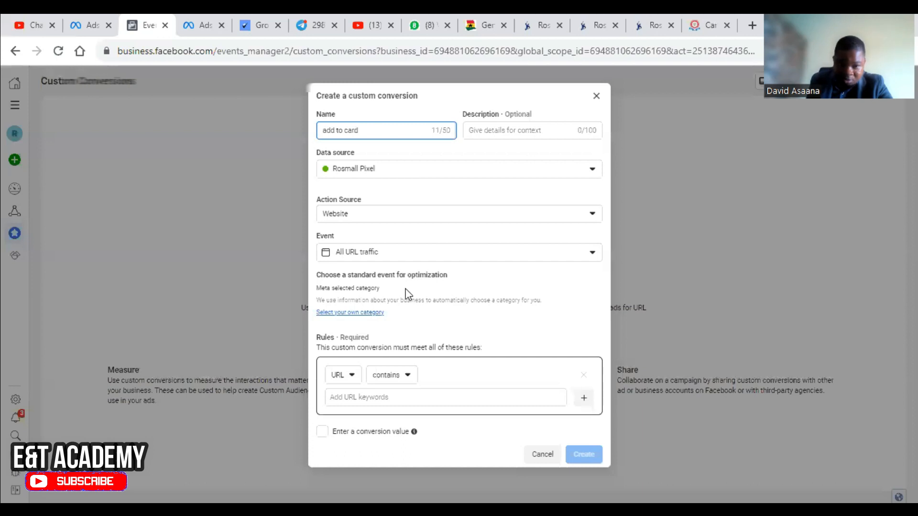
click(477, 291)
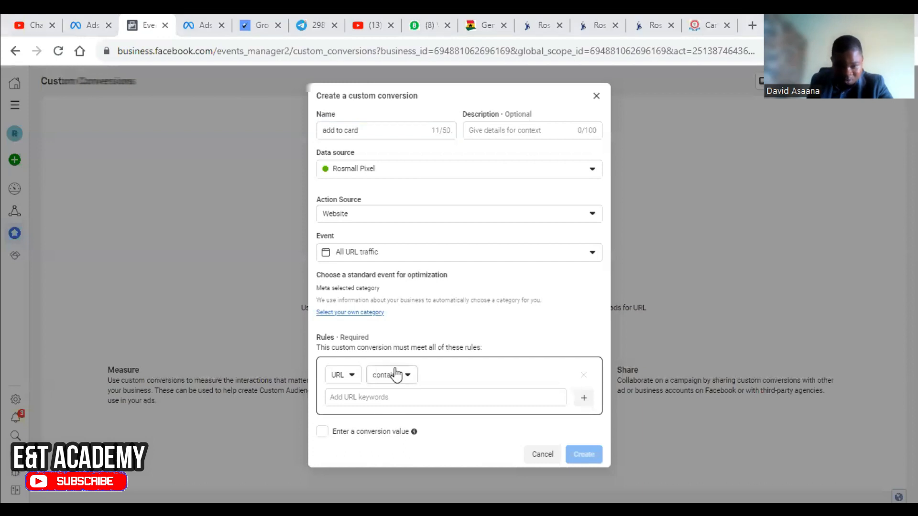
right_click(386, 400)
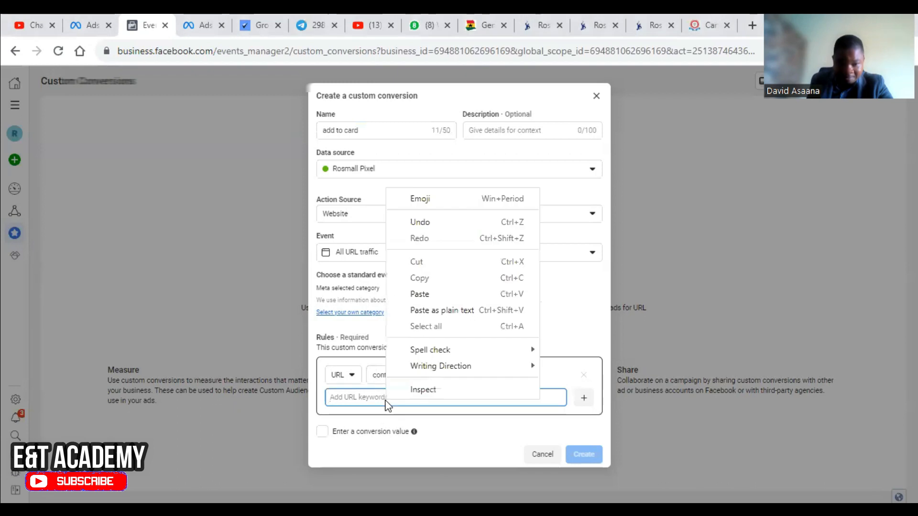
click(432, 295)
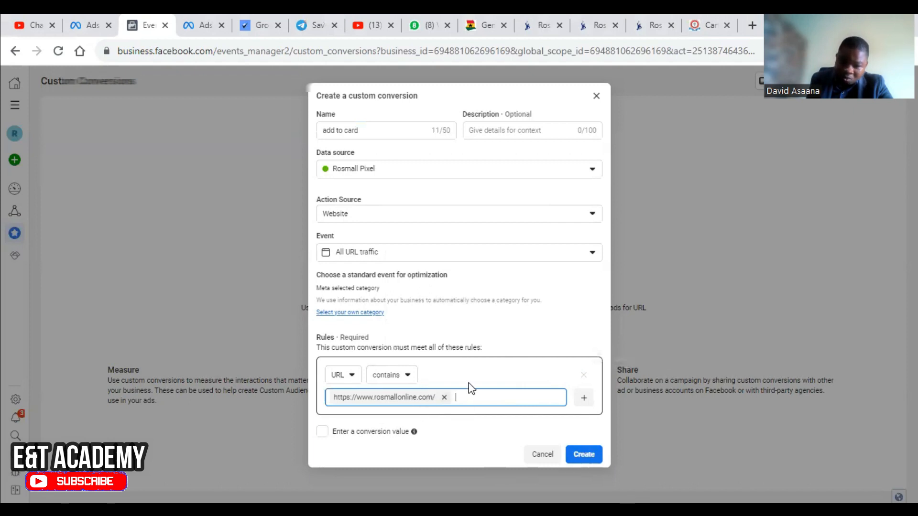
click(444, 397)
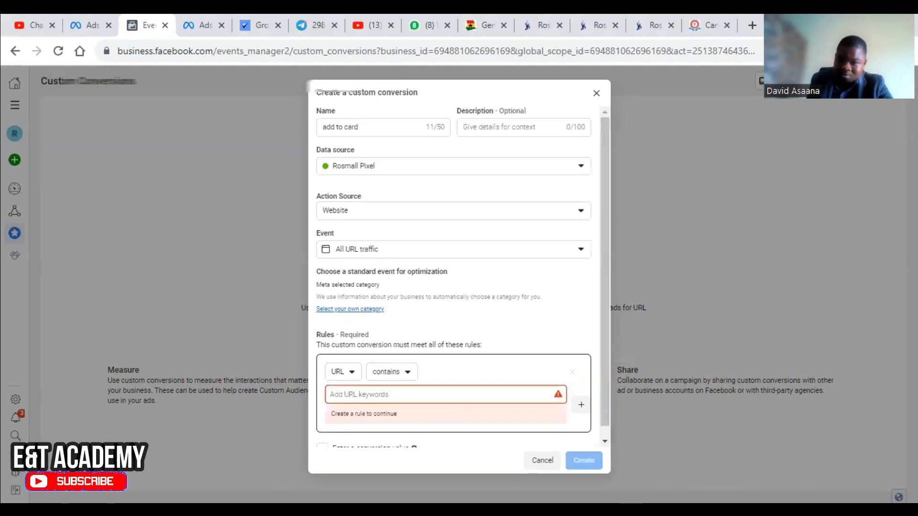
Copy the GIET cart page URL into the custom conversion's URL contains rule and close the form without creating the conversion.
click(717, 24)
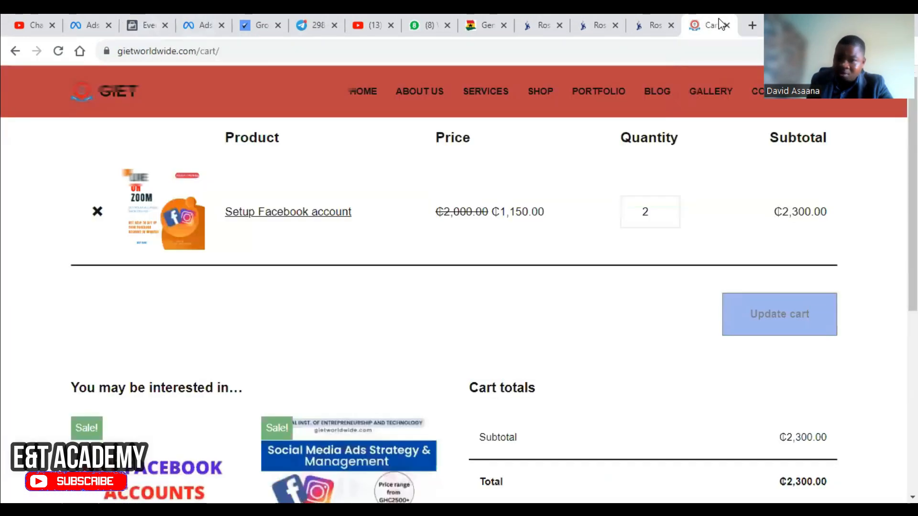
click(227, 49)
right_click(126, 50)
click(219, 149)
click(101, 25)
click(143, 24)
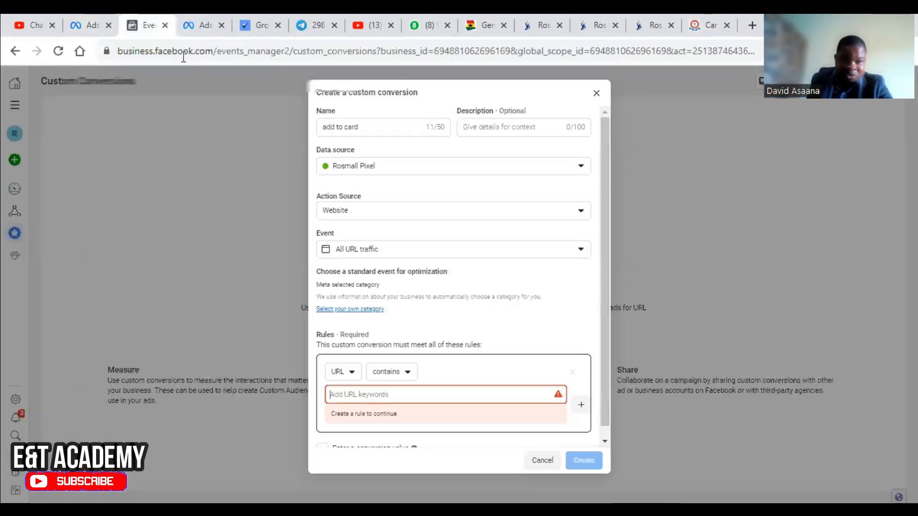
right_click(468, 391)
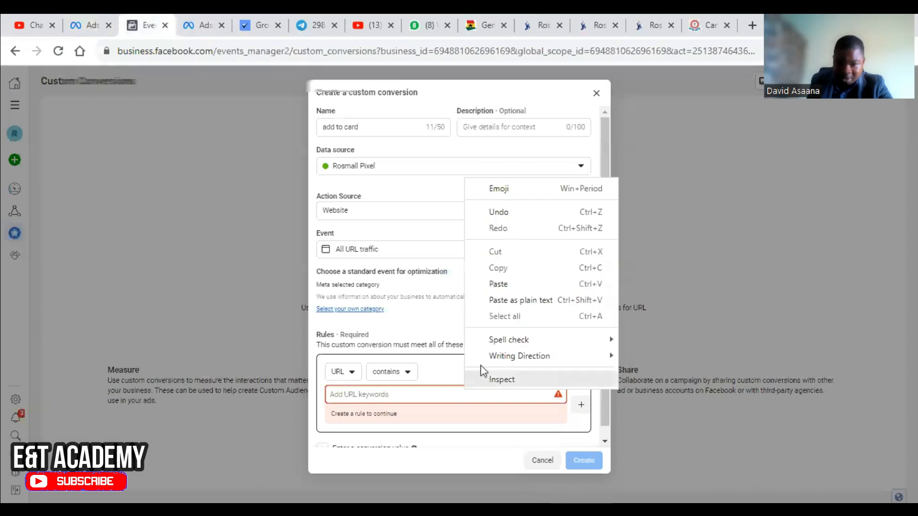
click(517, 285)
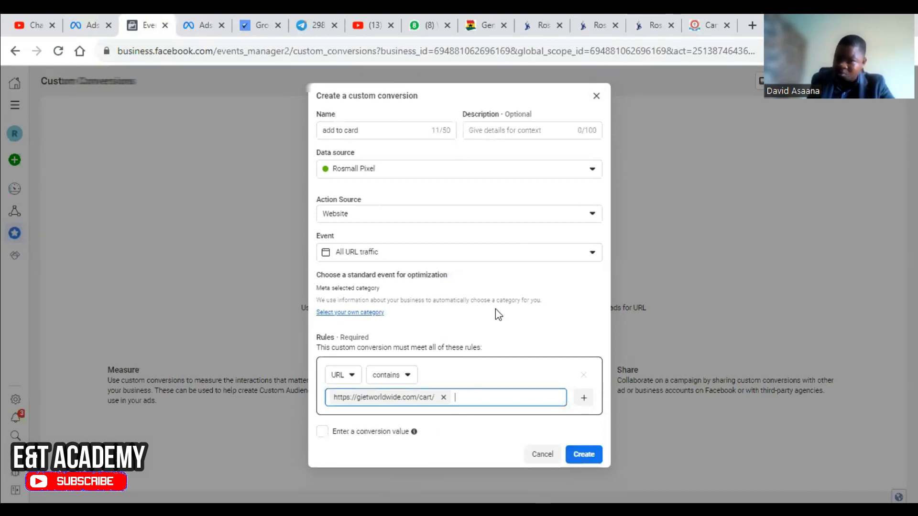
click(595, 94)
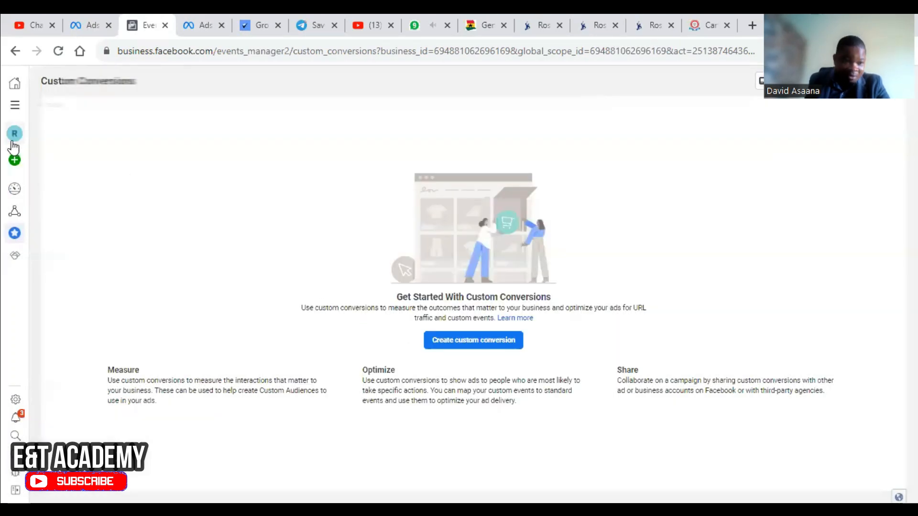
mouse_move(20, 219)
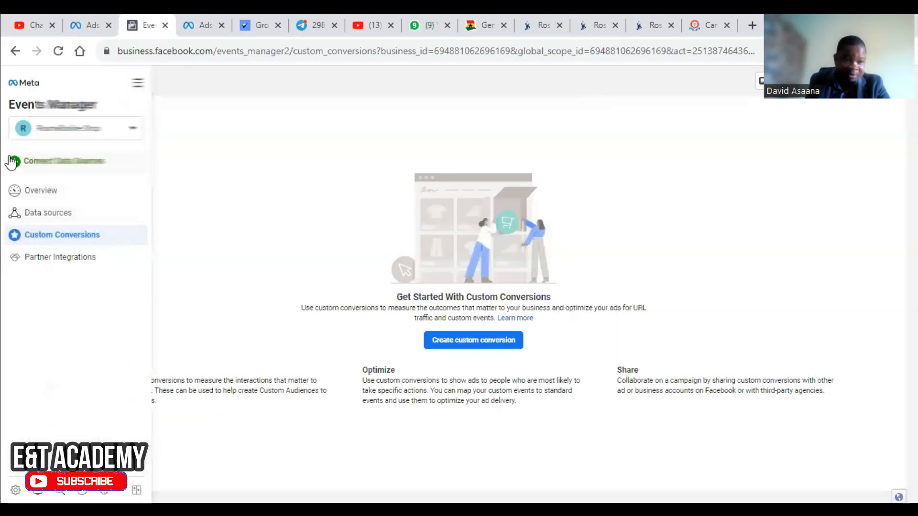
click(88, 216)
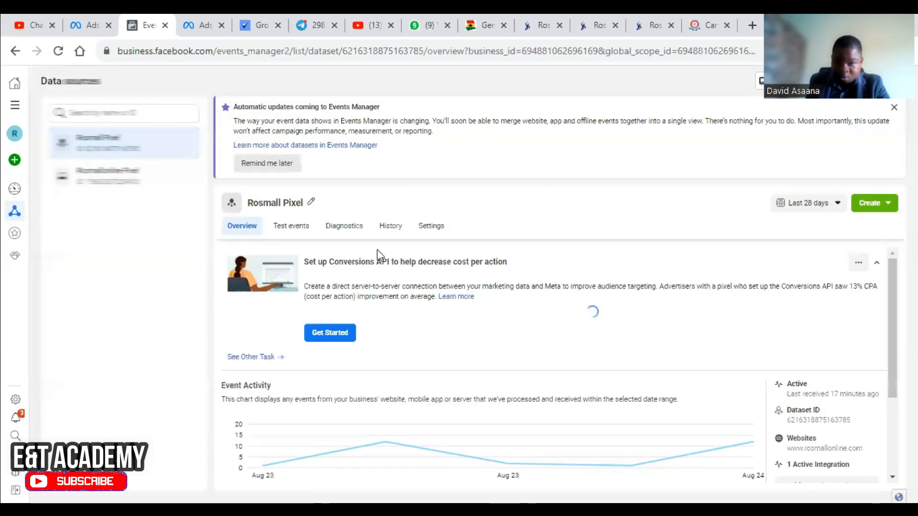
click(431, 226)
scroll(432, 343, down, 5)
scroll(503, 433, down, 2)
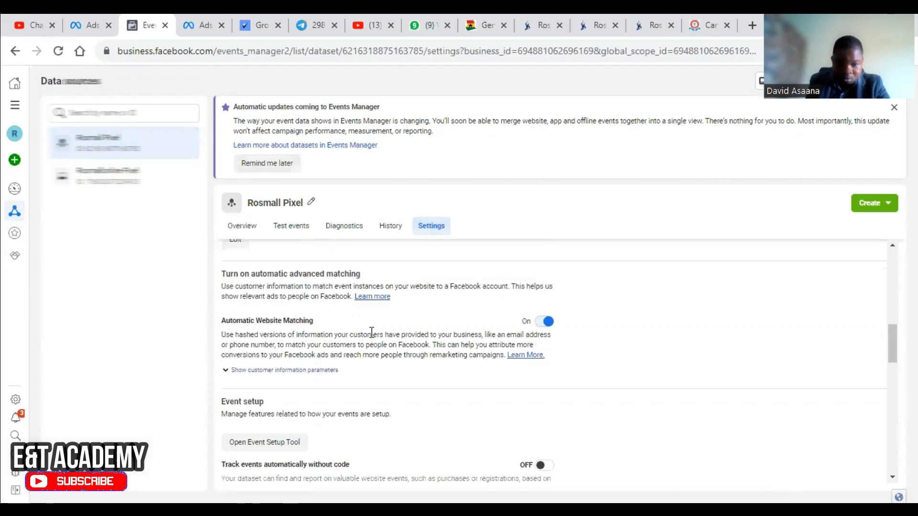
click(292, 443)
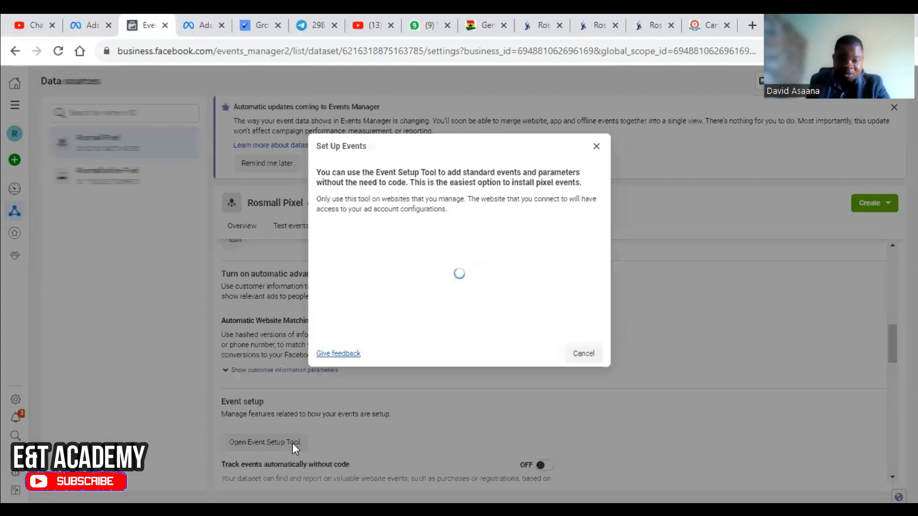
right_click(389, 266)
click(441, 371)
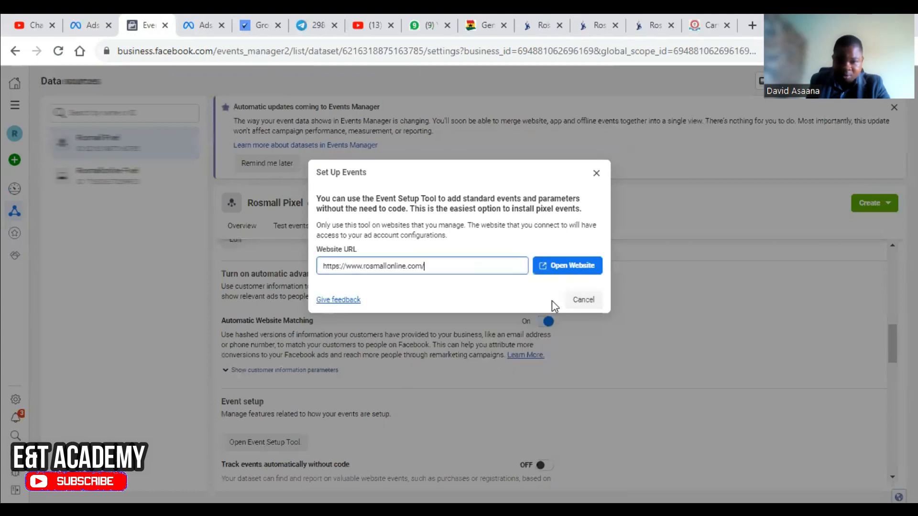
click(579, 272)
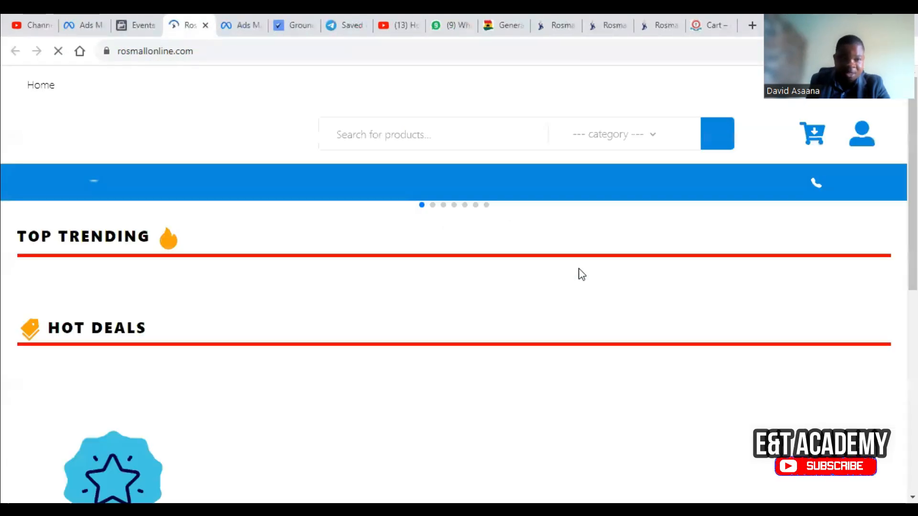
scroll(492, 319, down, 7)
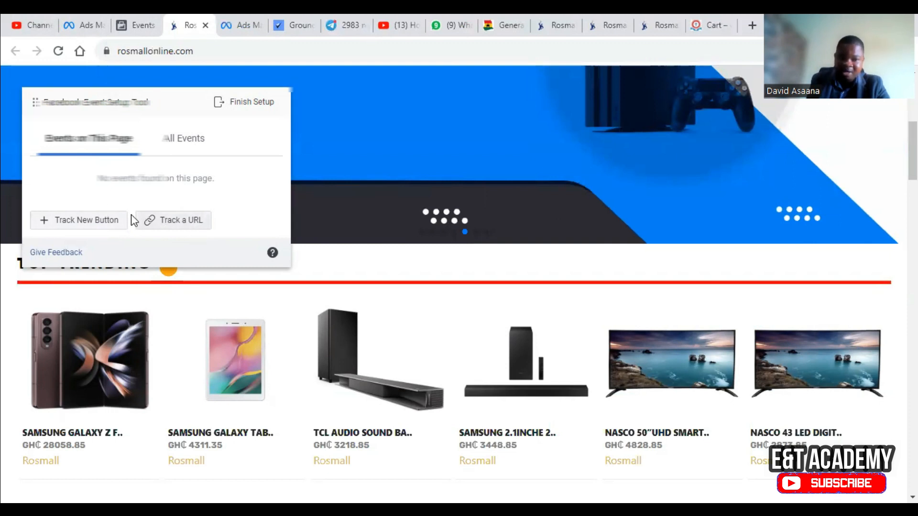
Close the Set Up Events dialog in Events Manager and reload Rosmall Pixel's overview to examine its event activity.
click(139, 19)
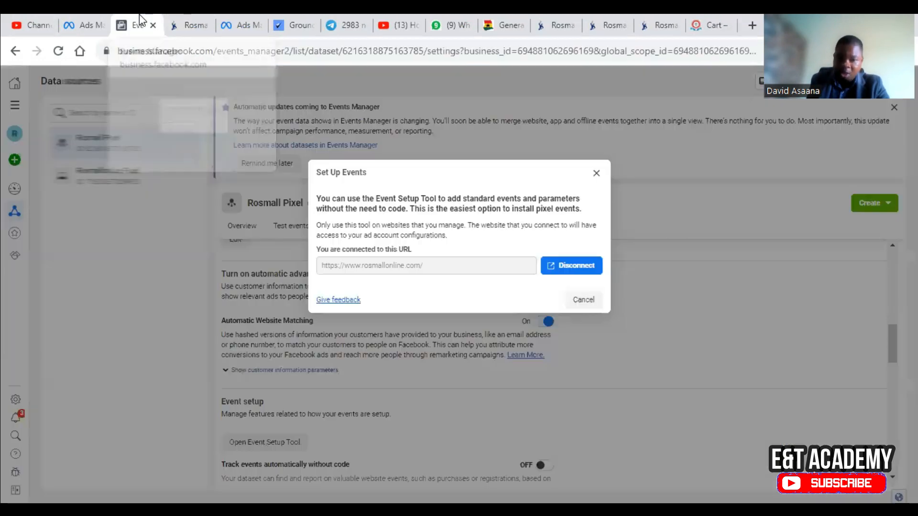
click(596, 174)
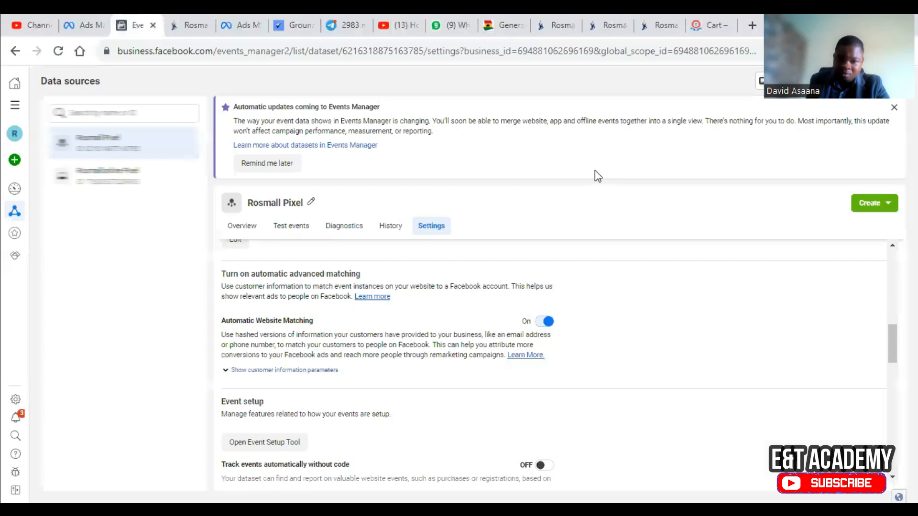
click(248, 232)
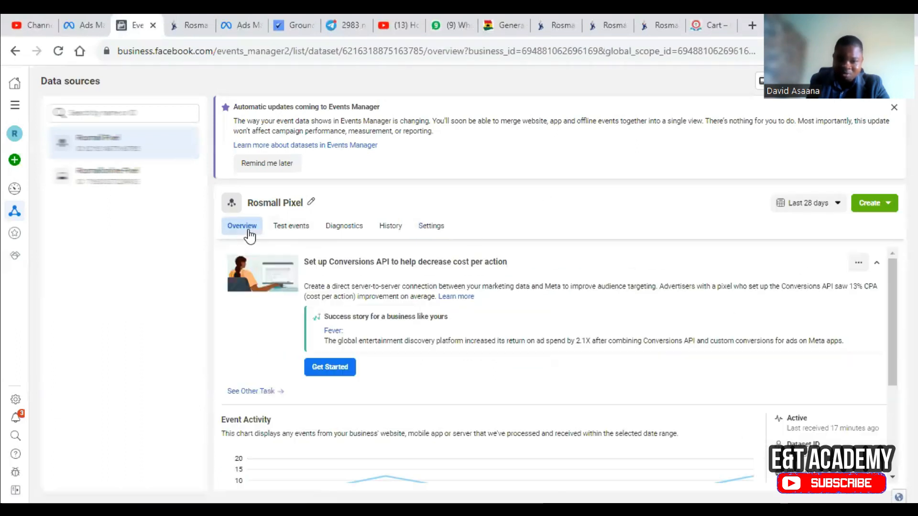
scroll(641, 340, down, 3)
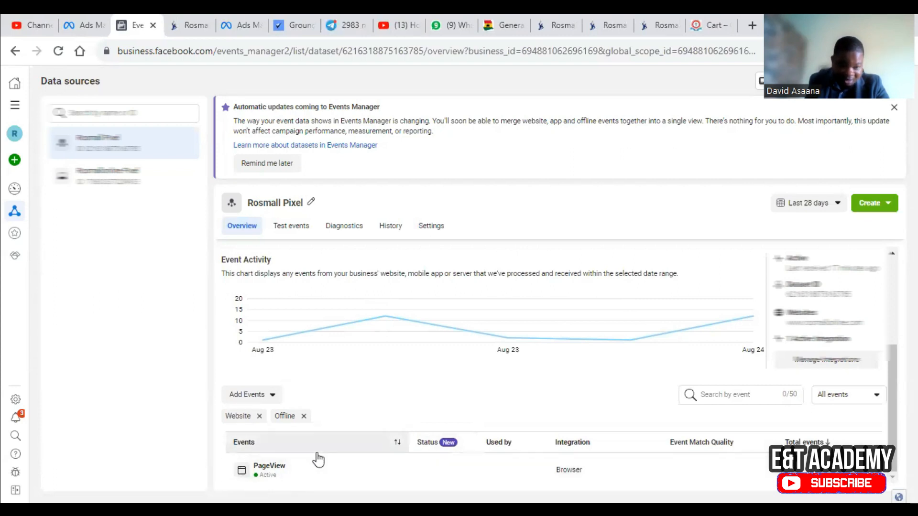
click(57, 52)
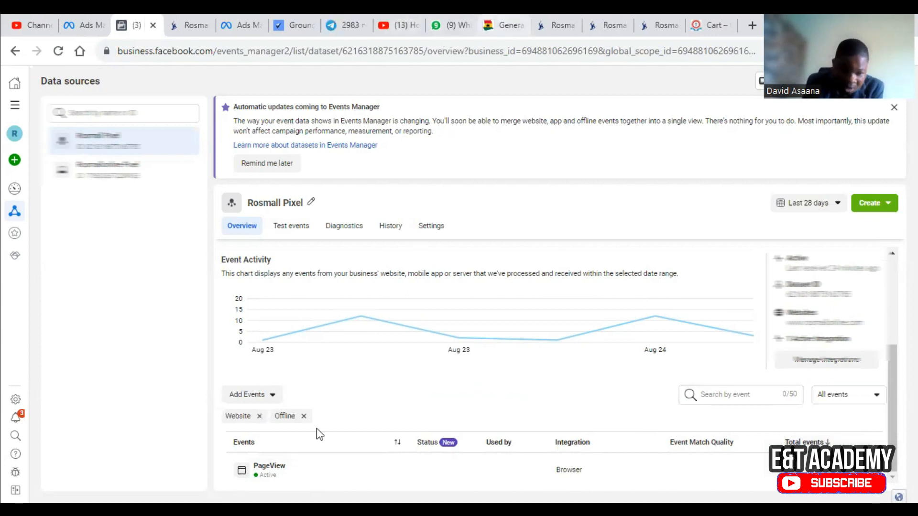
Clear the Website and Offline filters from Rosmall Pixel's event list and set the activity date range to Today.
click(304, 416)
click(259, 416)
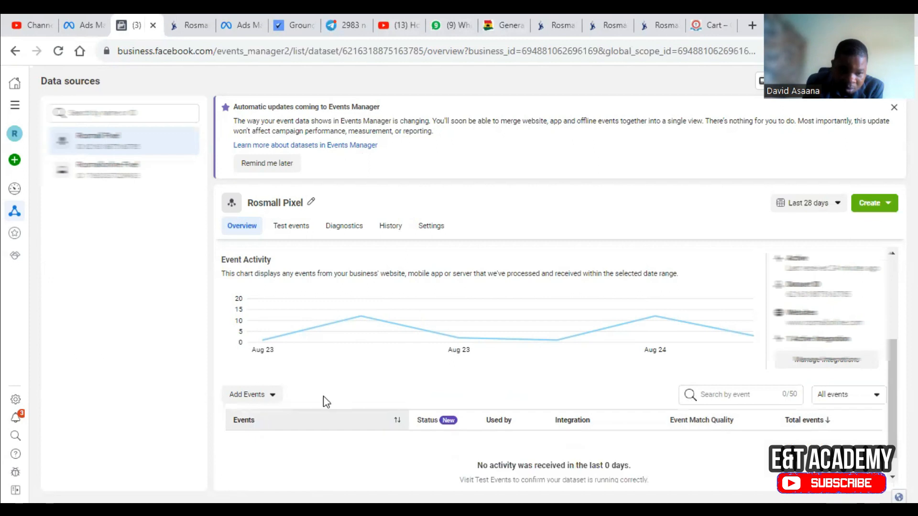
scroll(323, 396, down, 1)
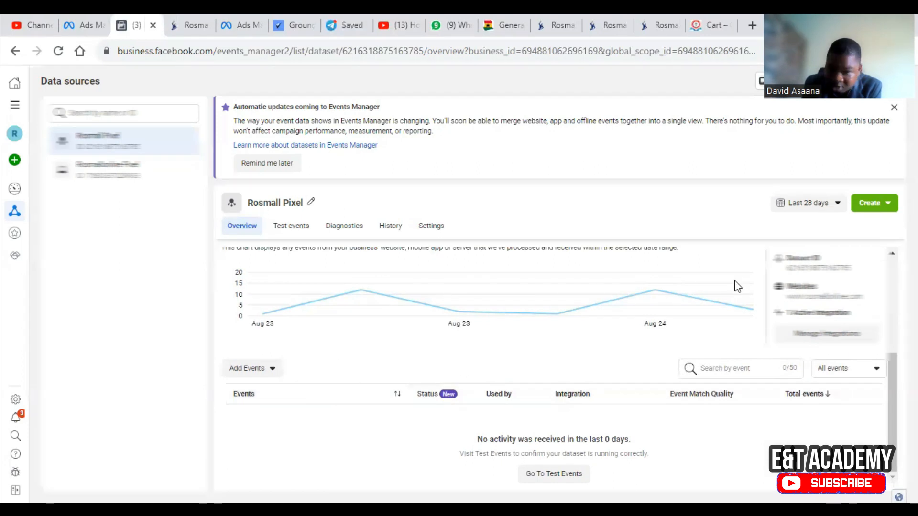
click(835, 205)
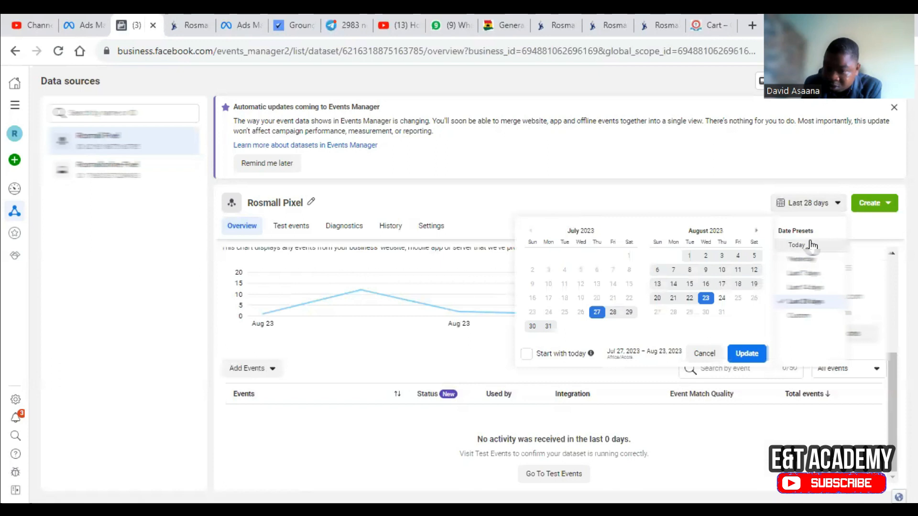
click(810, 246)
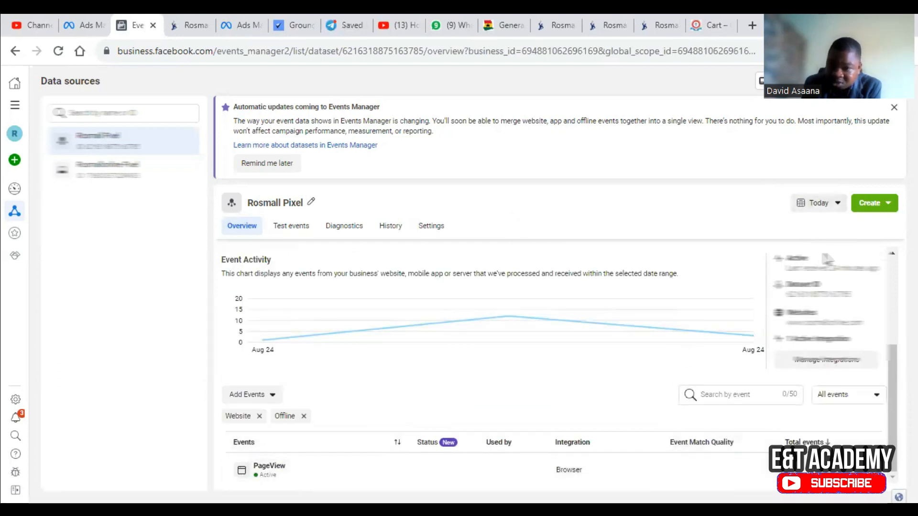
click(835, 205)
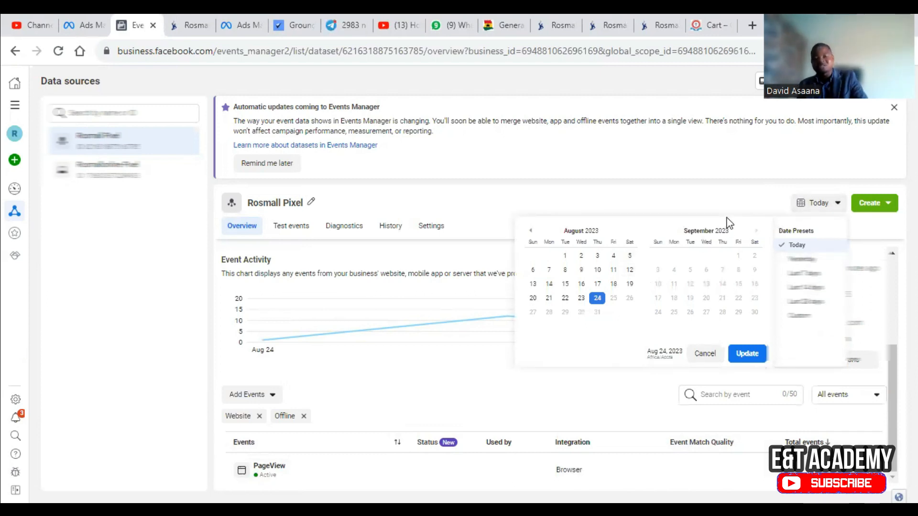
click(796, 170)
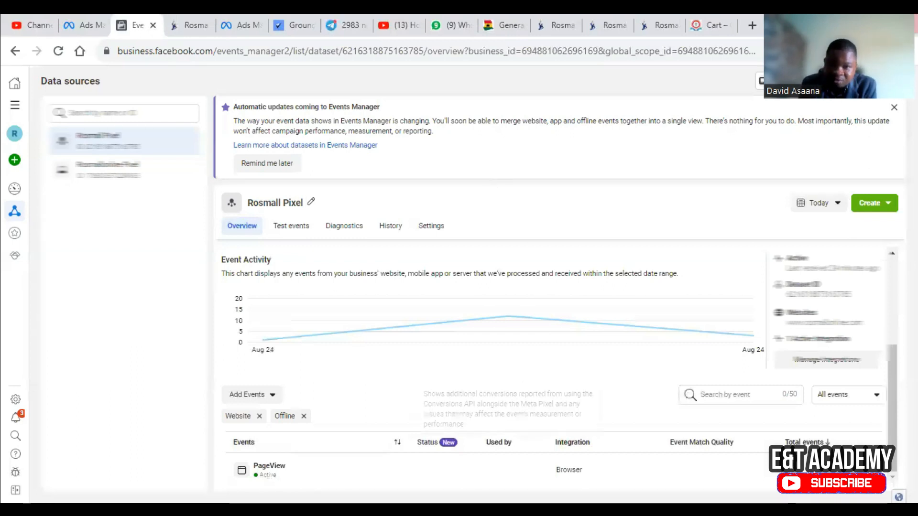
Add one more SONY Wireless Stereo Headset to the RosmallOnline cart and return to Rosmall Pixel's overview to check its events.
click(607, 25)
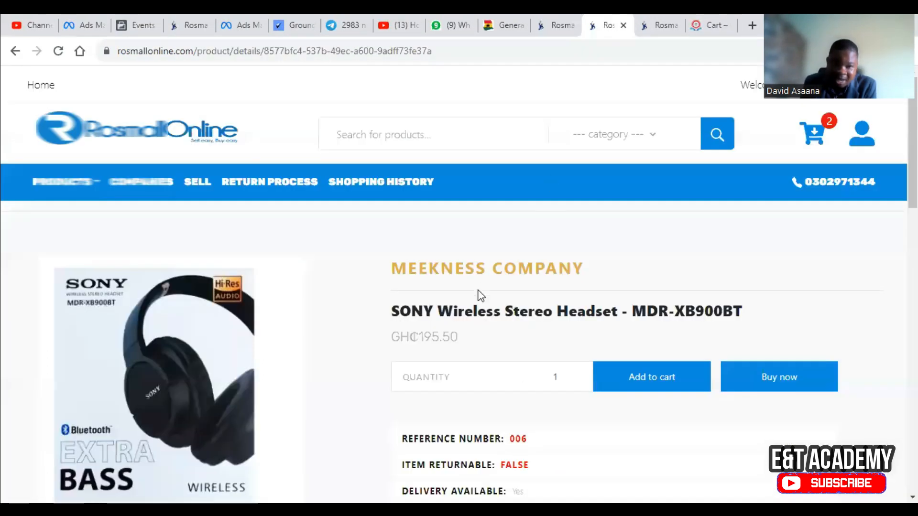
click(676, 389)
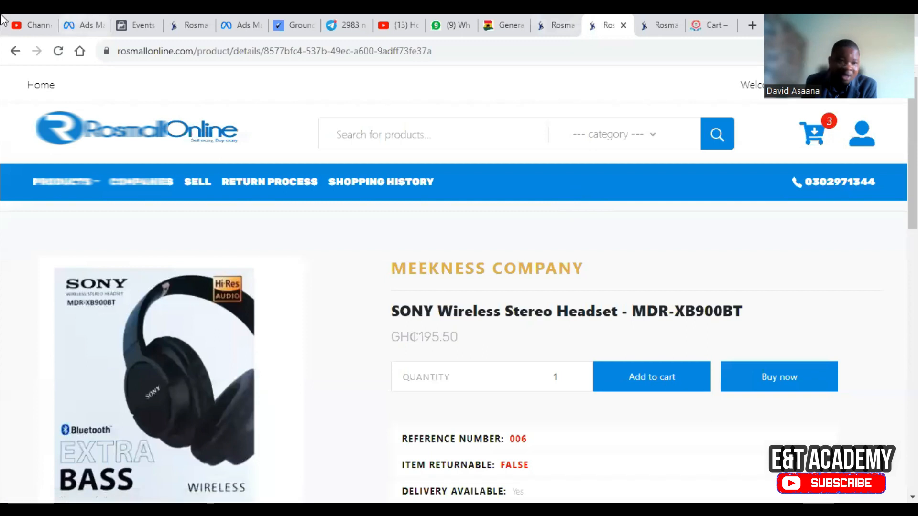
click(138, 25)
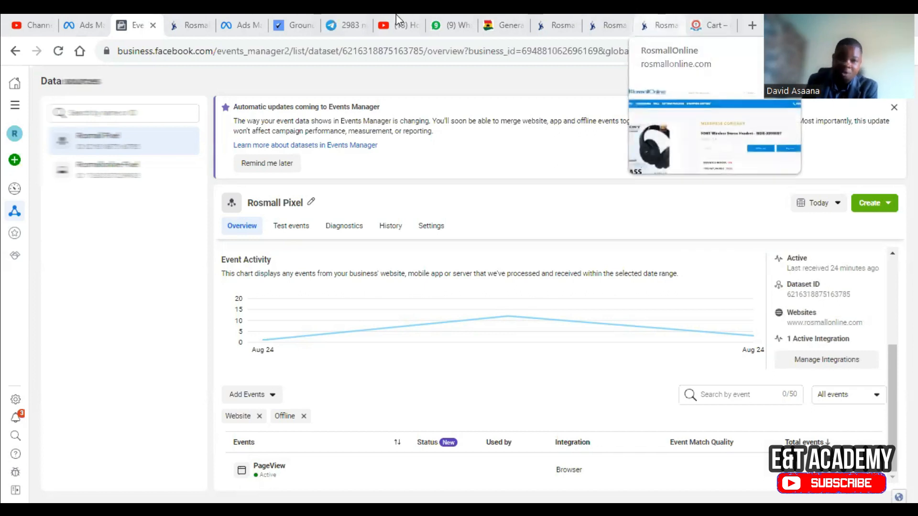
Switch to the New Sales Ad Set in Ads Manager and close its Install Pixel Code dialog.
click(245, 14)
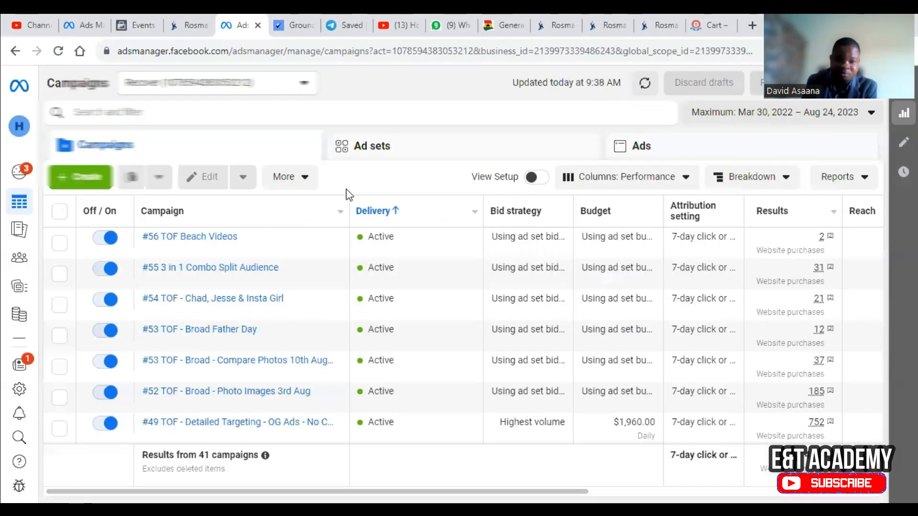
click(61, 22)
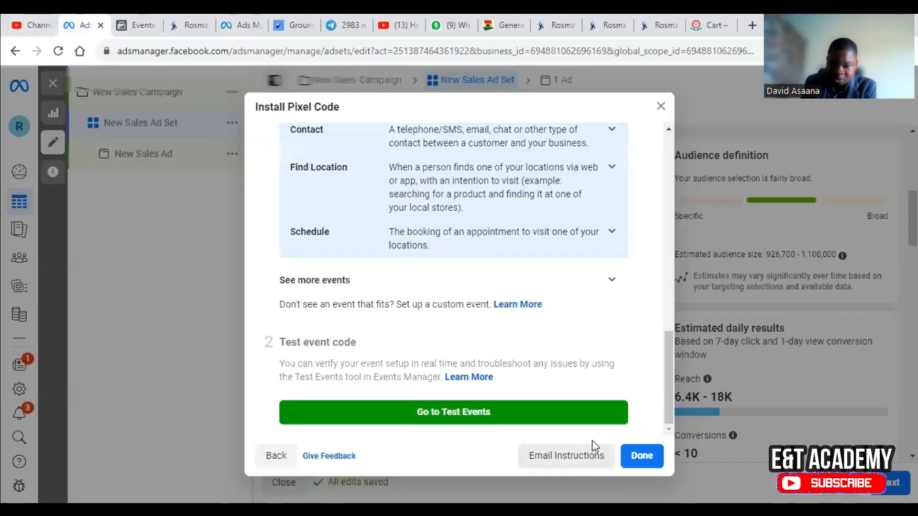
click(662, 107)
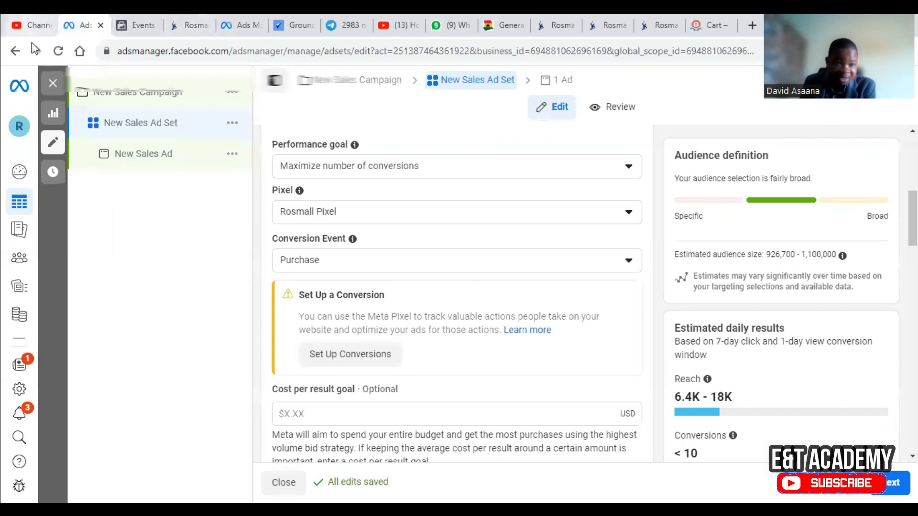
Reload the New Sales Ad Set page and set its conversion event to Add to cart.
click(58, 52)
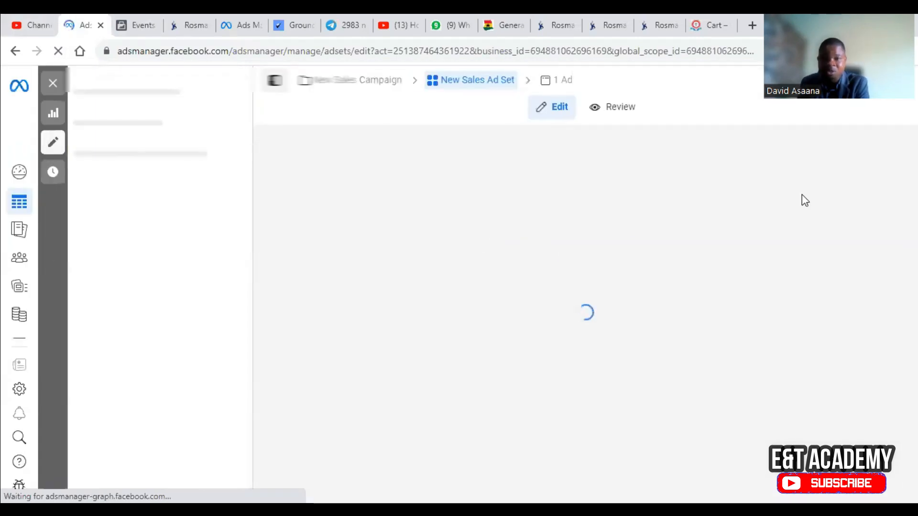
scroll(512, 352, down, 4)
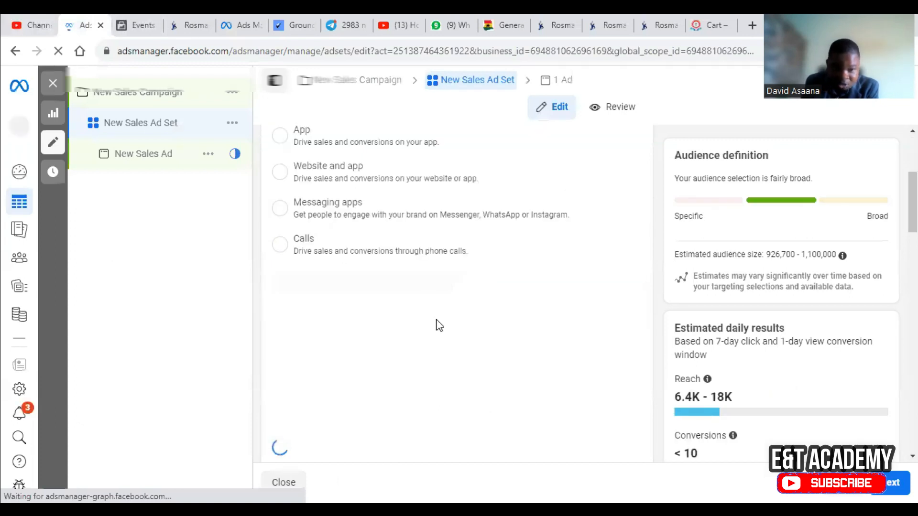
scroll(465, 311, down, 5)
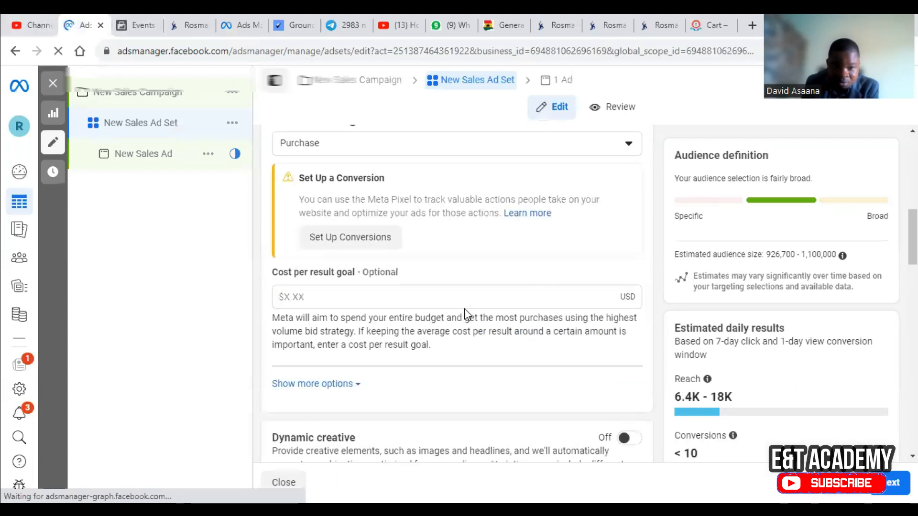
scroll(478, 256, up, 3)
click(425, 265)
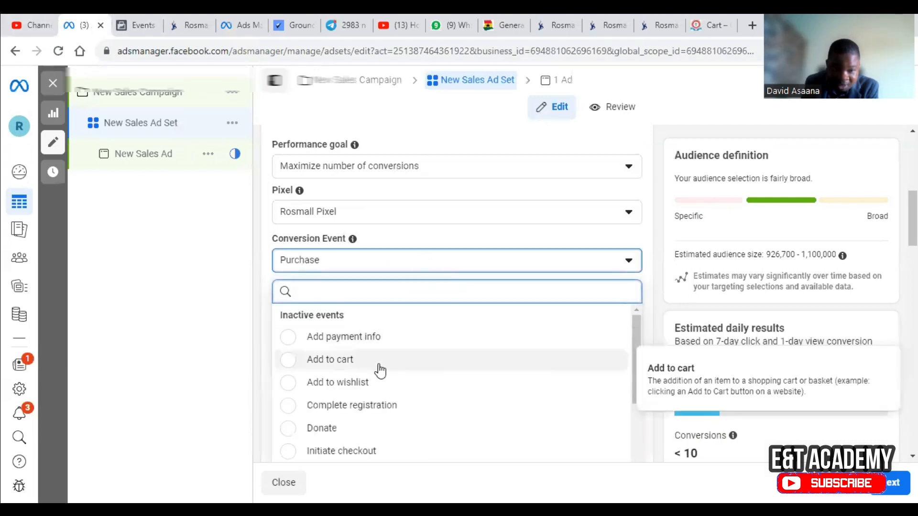
click(380, 368)
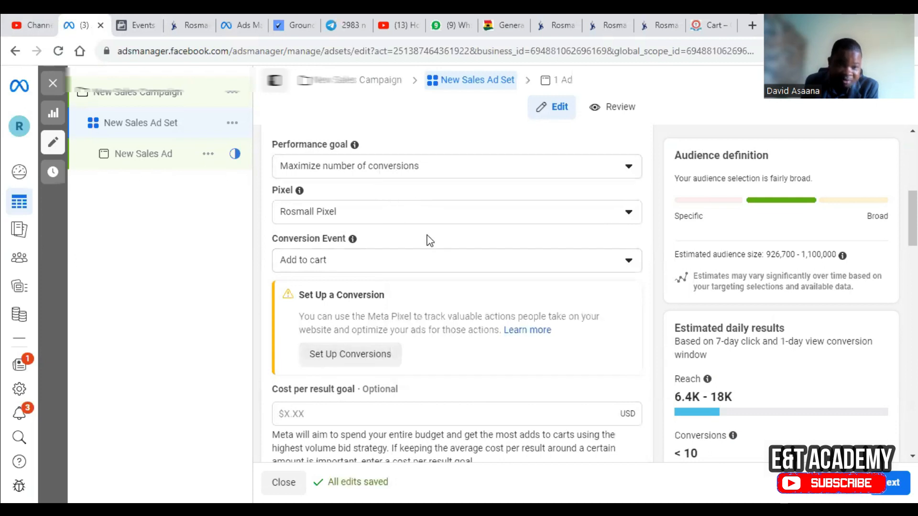
scroll(429, 234, up, 3)
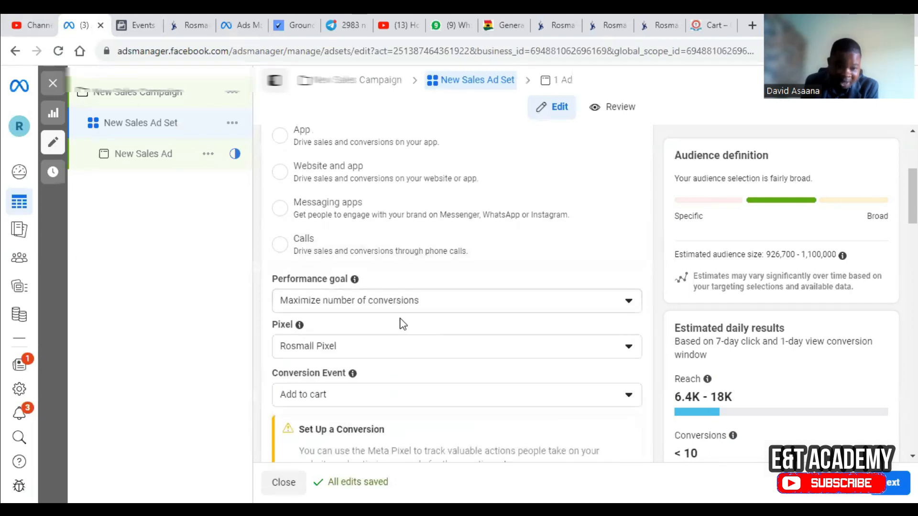
scroll(407, 330, down, 2)
scroll(419, 340, down, 3)
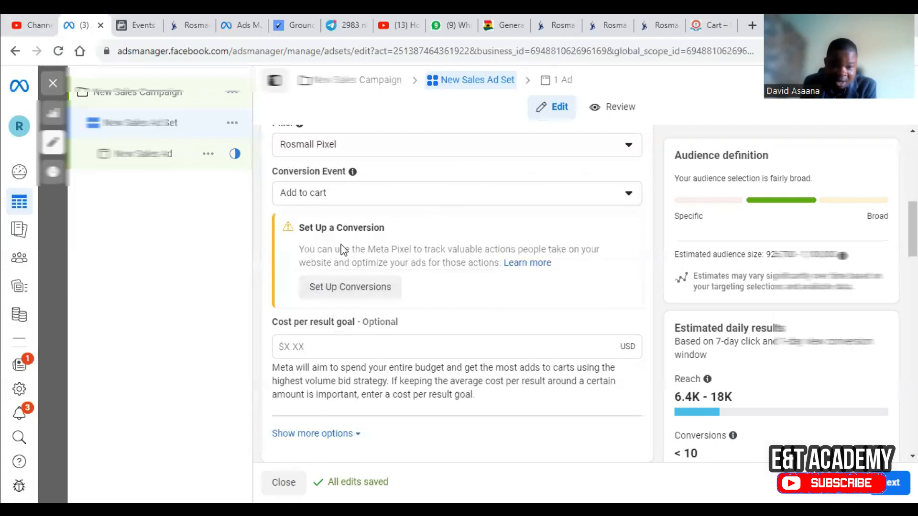
Switch to Events Manager and reload Rosmall Pixel's overview to examine the status of its events.
click(145, 21)
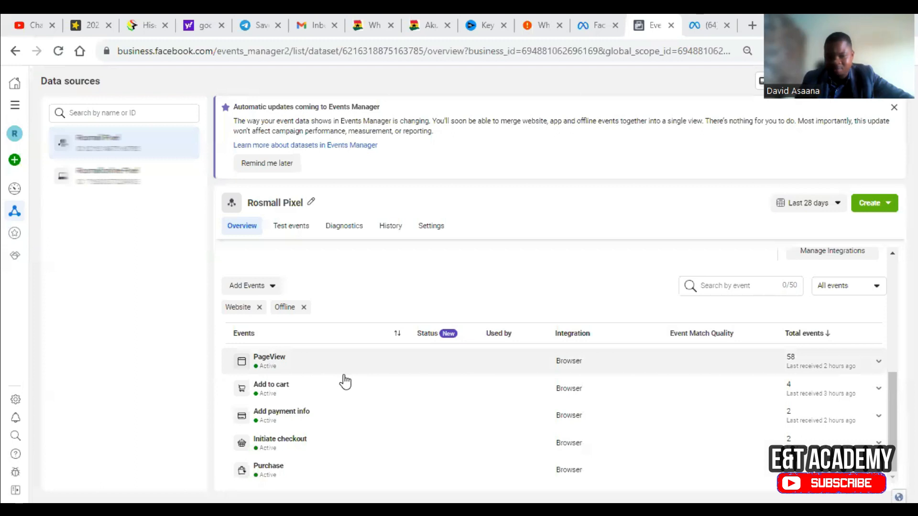
click(60, 52)
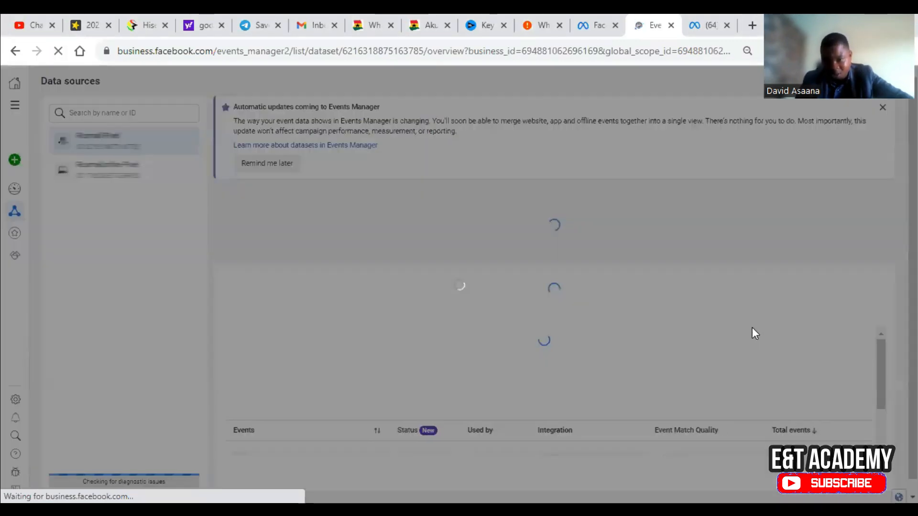
scroll(531, 388, down, 3)
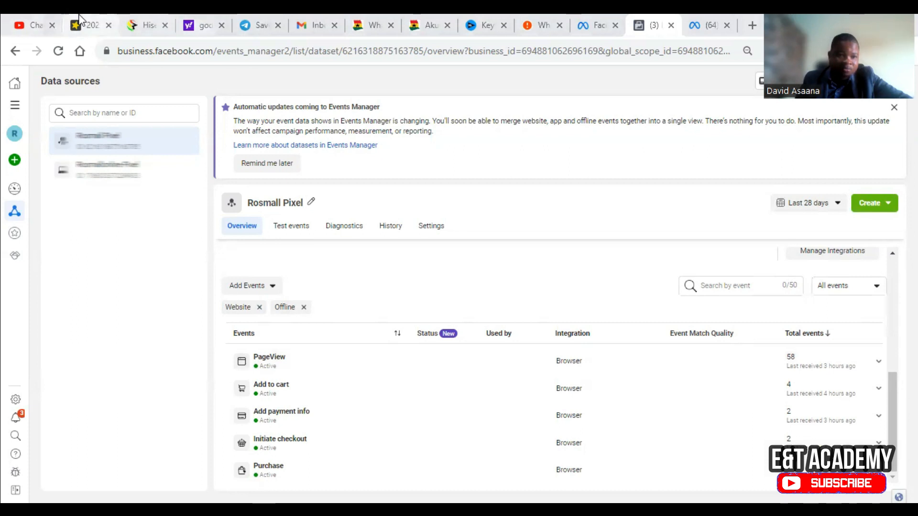
Switch to Ads Manager and change to the ad account that contains New Sales Campaign.
click(698, 21)
click(241, 84)
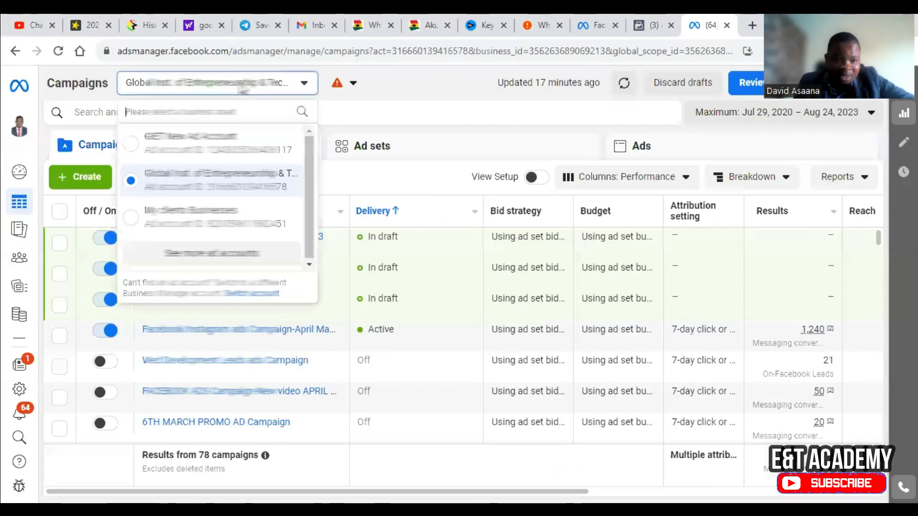
click(223, 252)
scroll(224, 252, down, 5)
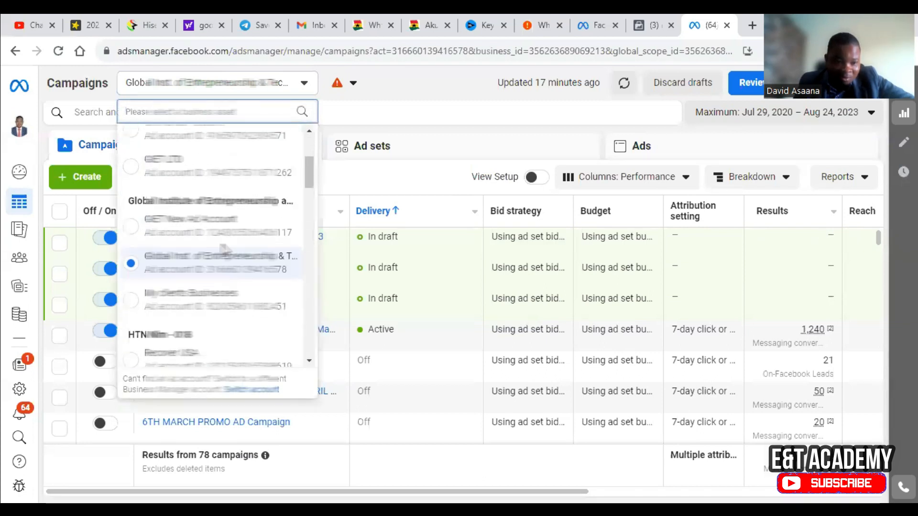
scroll(225, 252, down, 4)
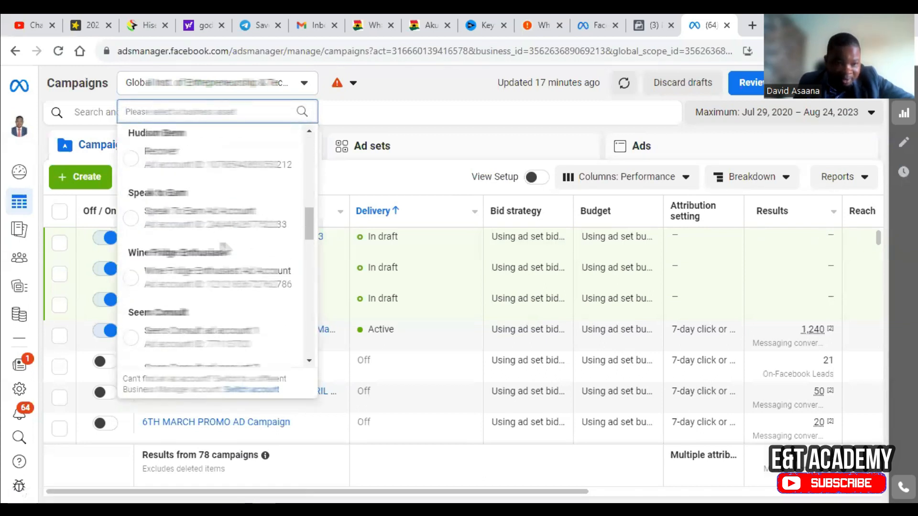
scroll(135, 186, up, 1)
click(133, 172)
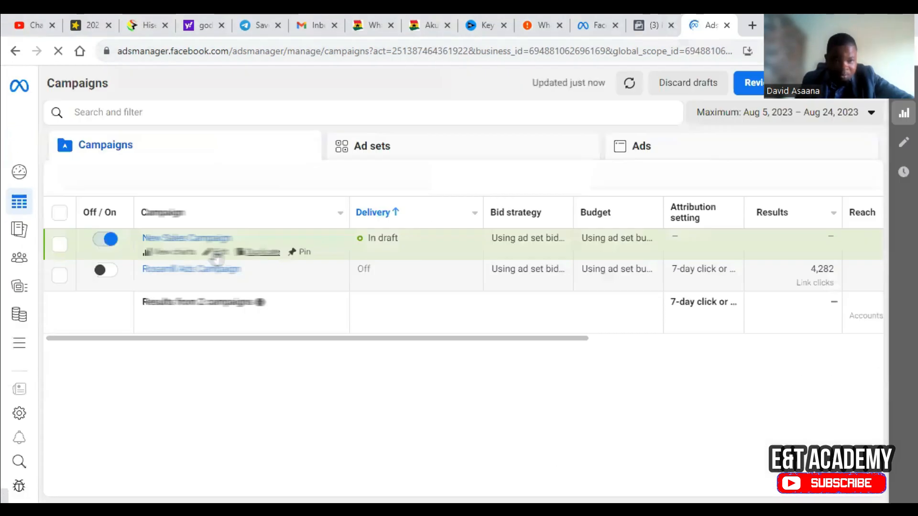
Open New Sales Campaign for editing and go to its New Sales Ad Set.
click(217, 253)
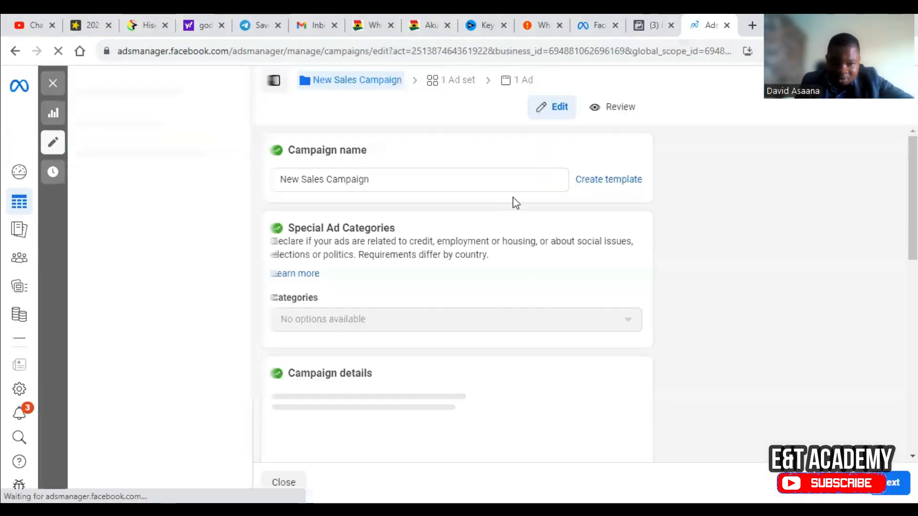
scroll(455, 239, down, 10)
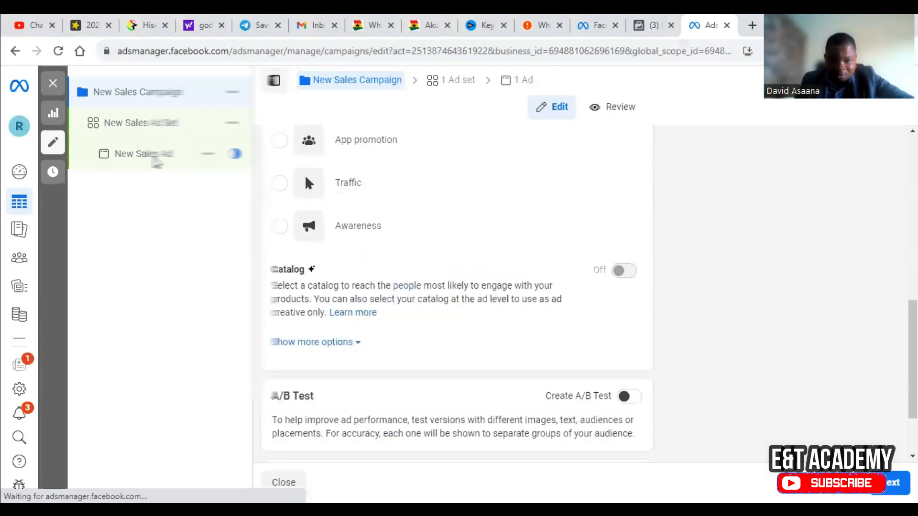
click(139, 125)
Set the conversion event of New Sales Ad Set to the active Purchase event.
scroll(499, 258, down, 10)
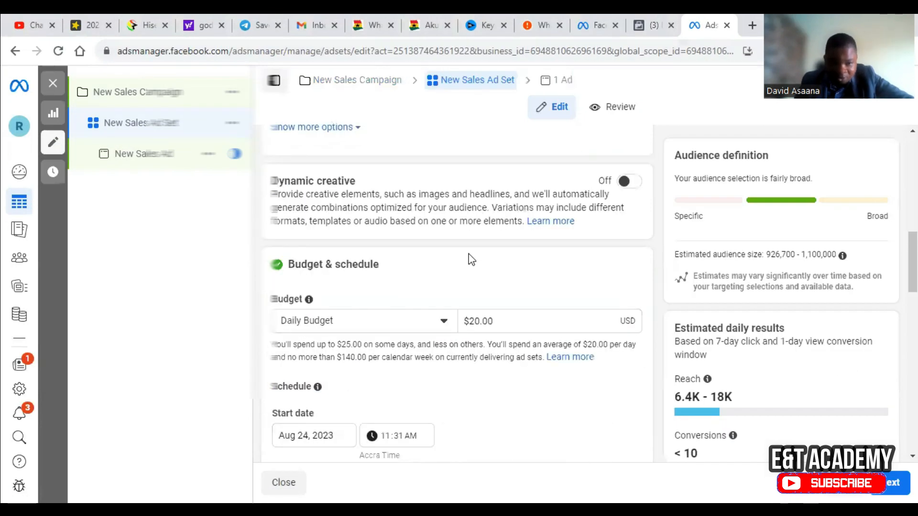
scroll(420, 296, up, 5)
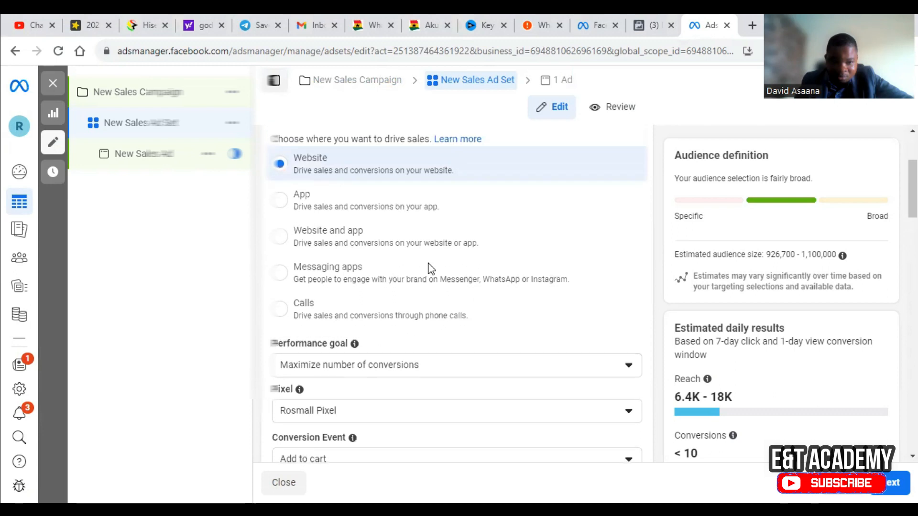
scroll(430, 268, down, 4)
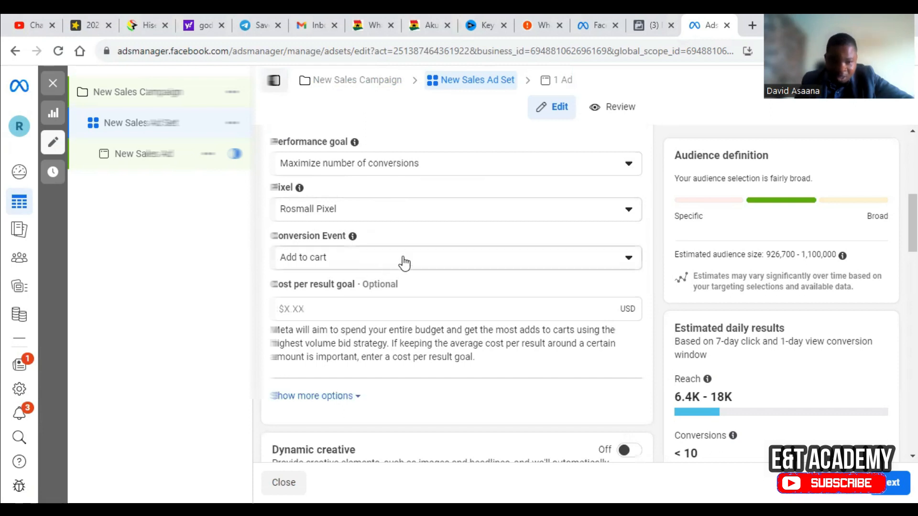
click(479, 266)
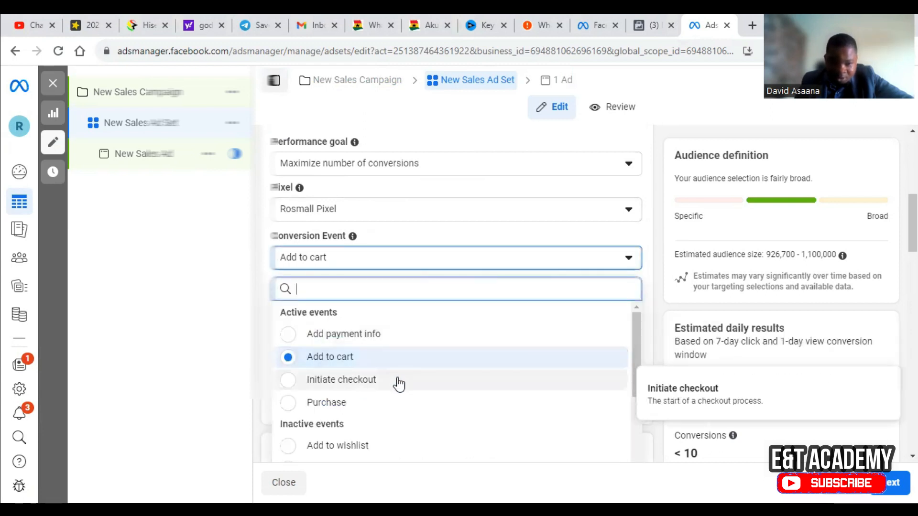
click(382, 409)
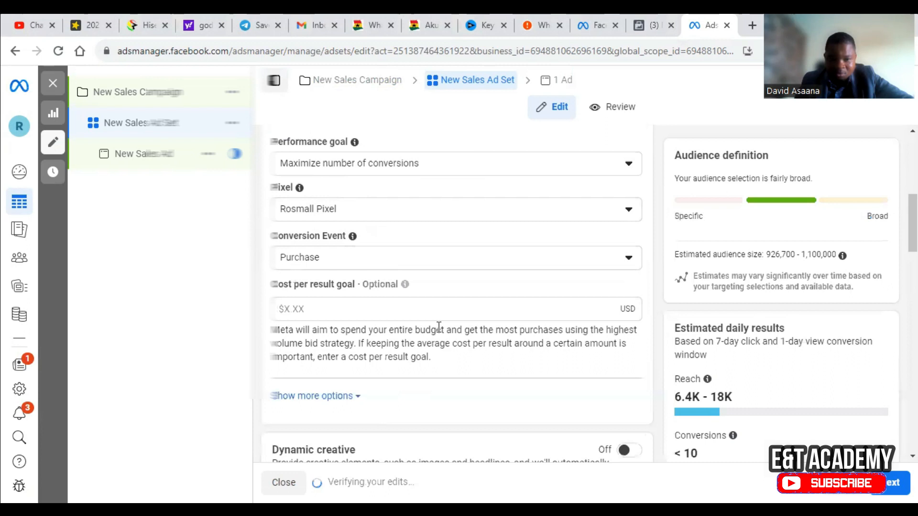